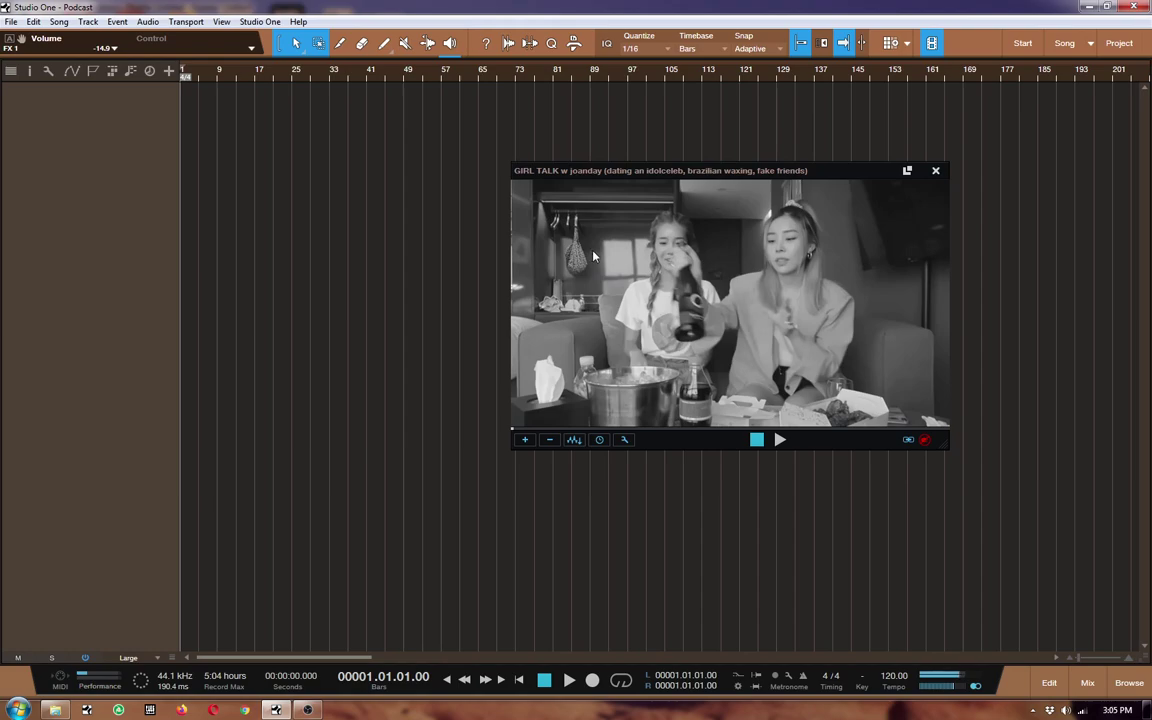
Step: Play the podcast video and extract its audio onto a new track, confirming with Yes
click(780, 440)
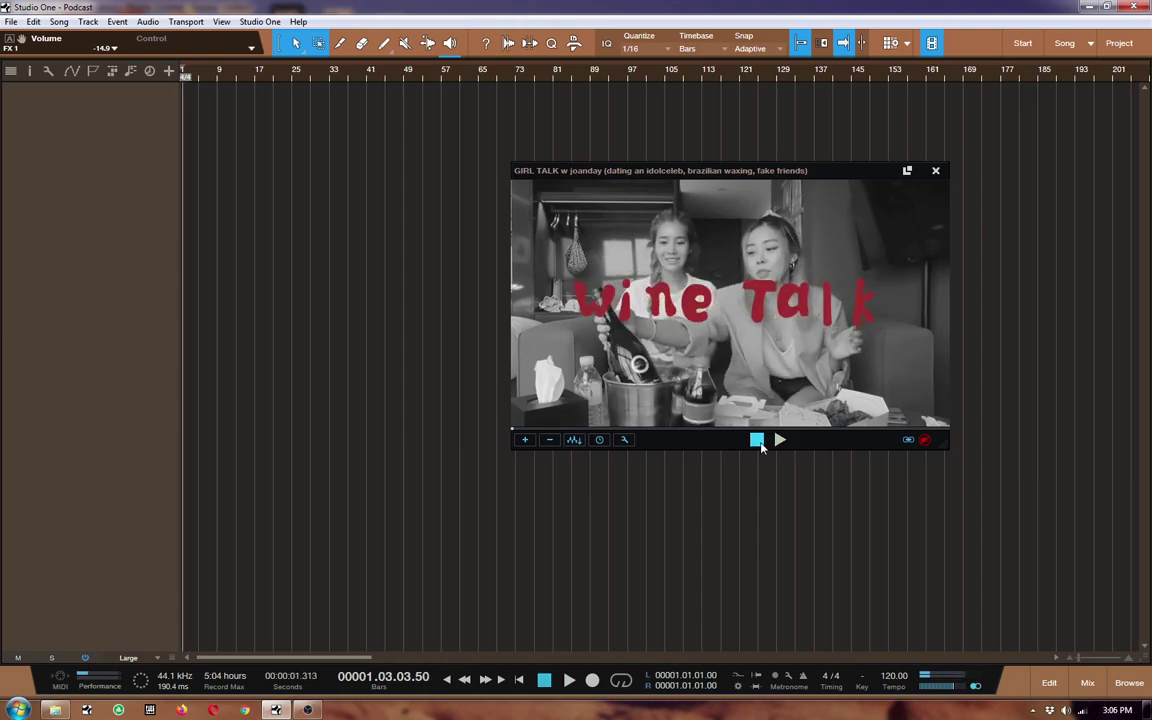
click(757, 440)
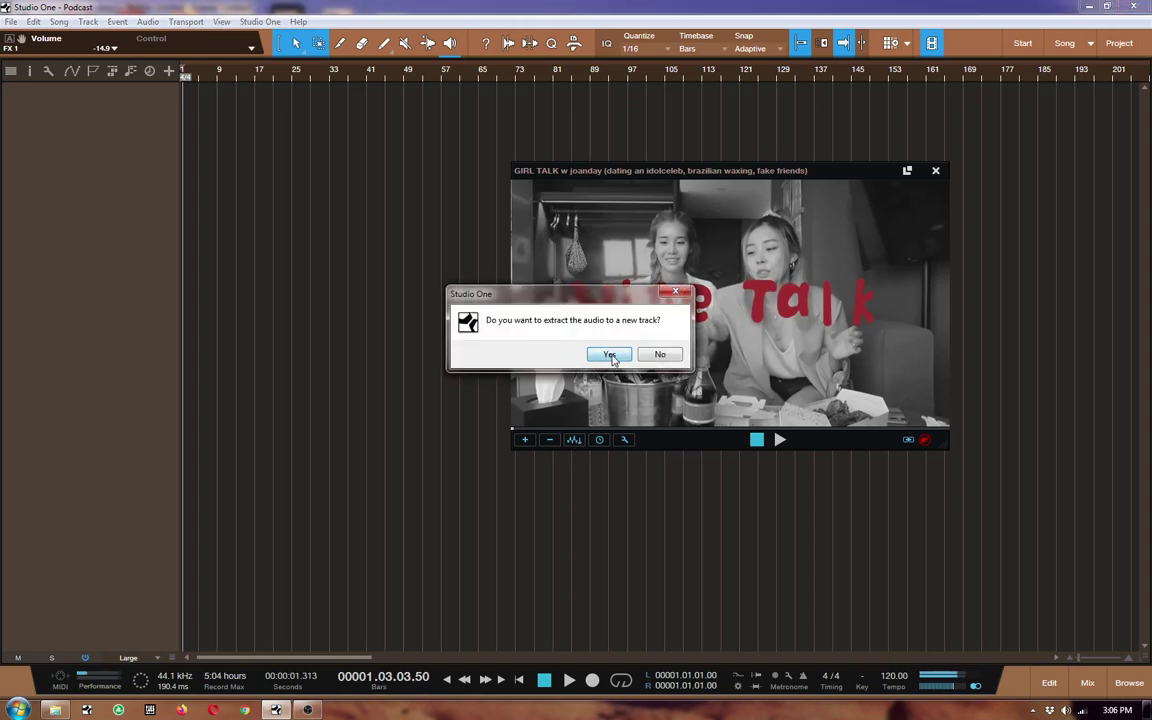
click(610, 355)
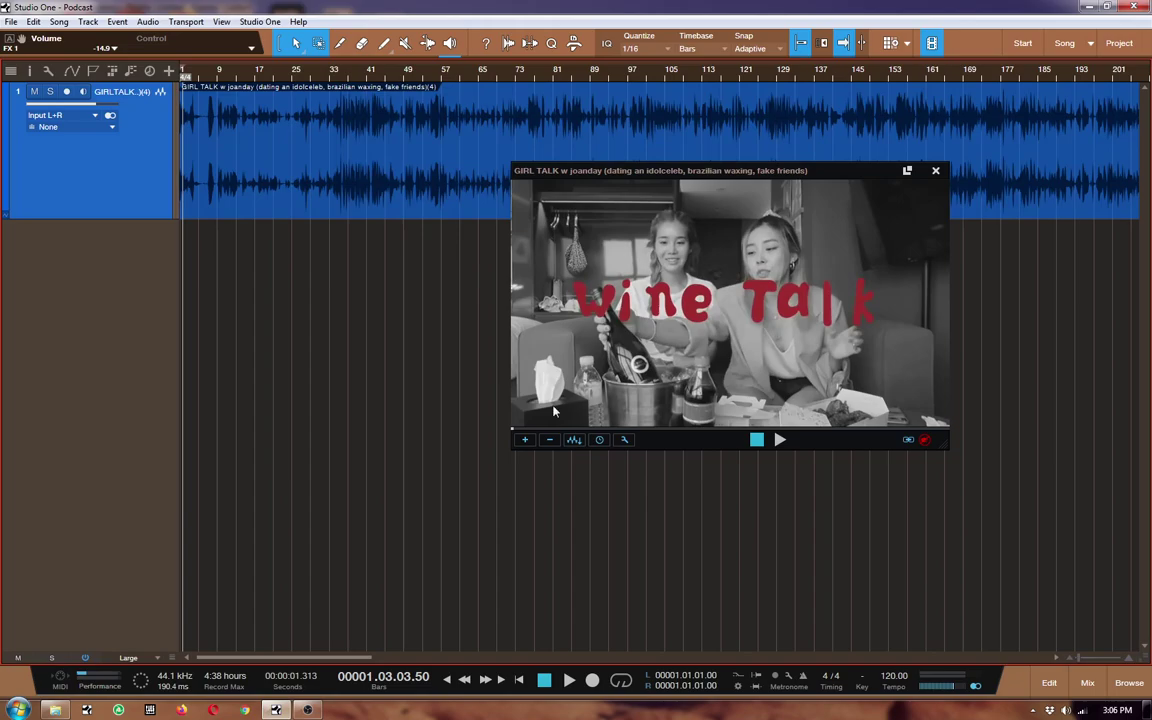
key(space)
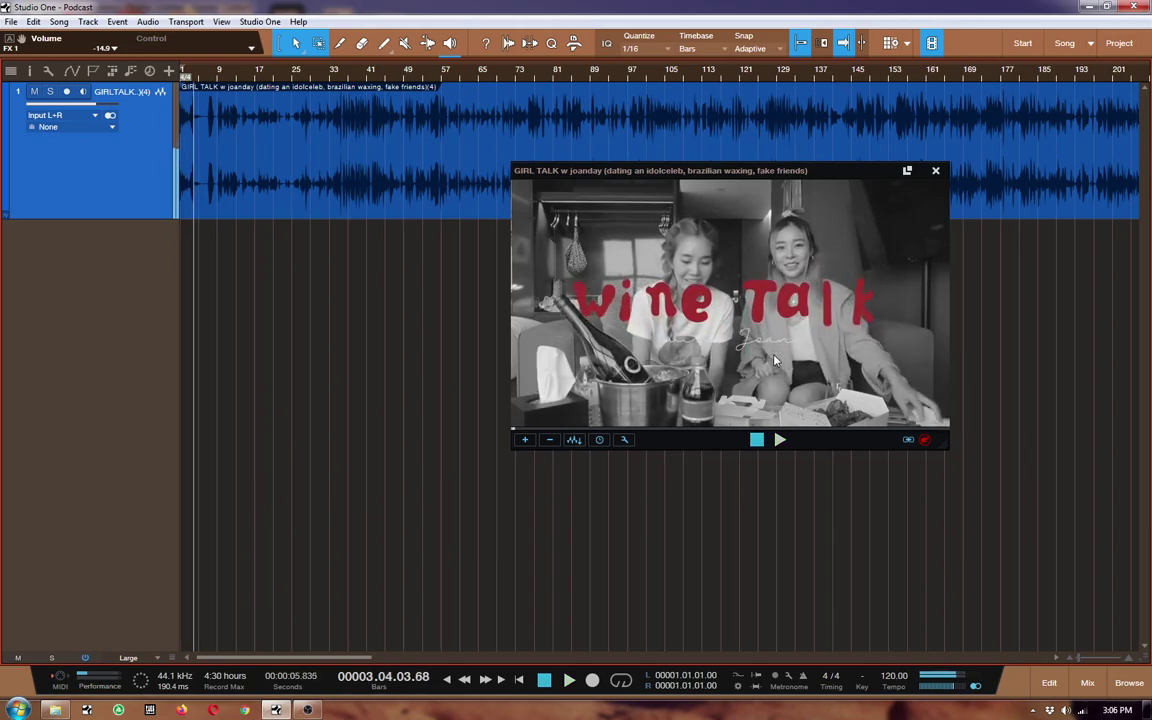
key(space)
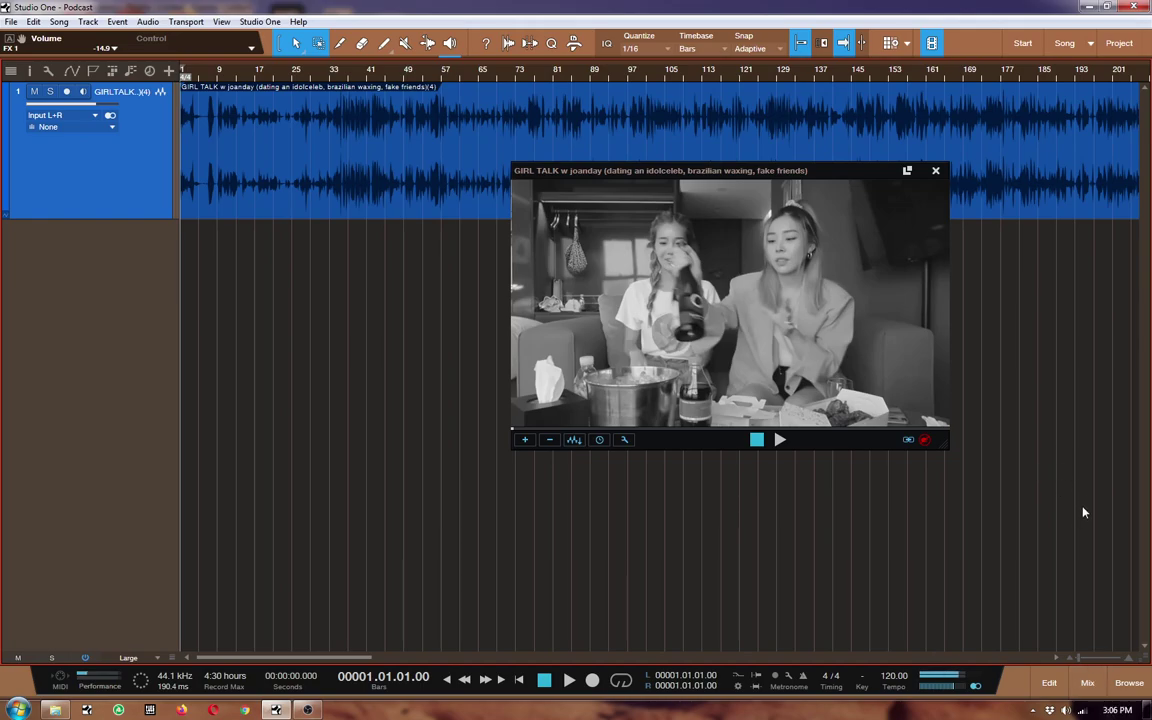
Step: Open the mixer and insert ERA-D and ERA4 NoiseRemover on the dialogue channel
click(1088, 682)
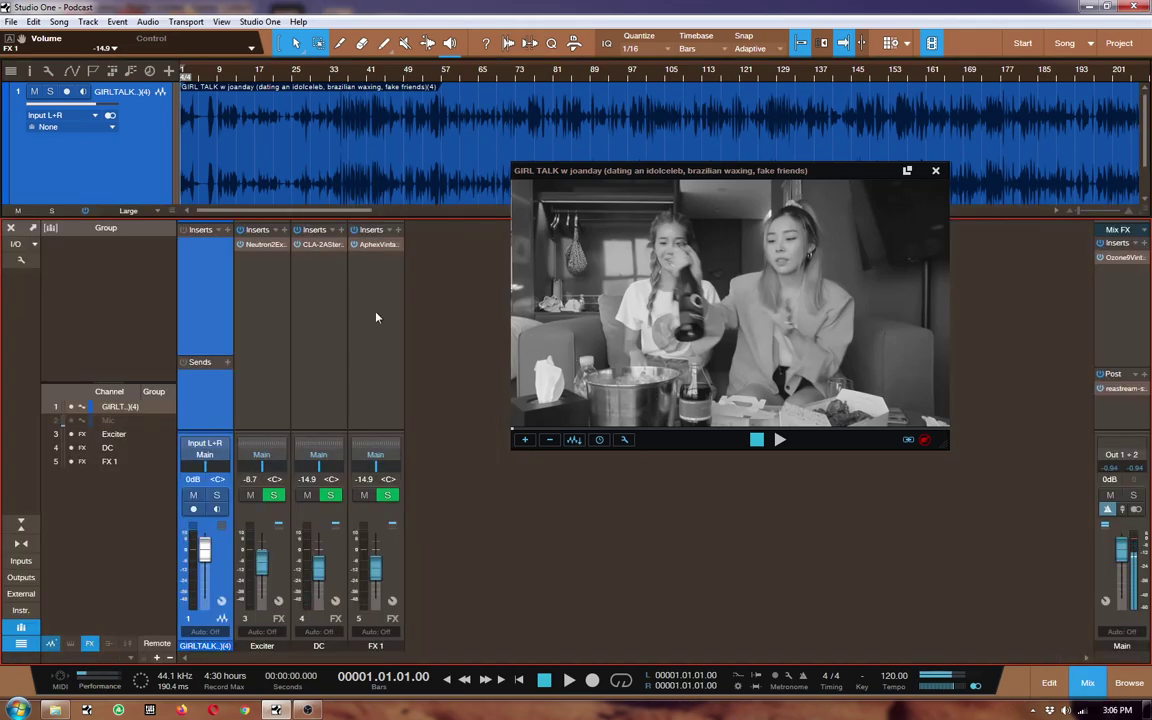
click(228, 230)
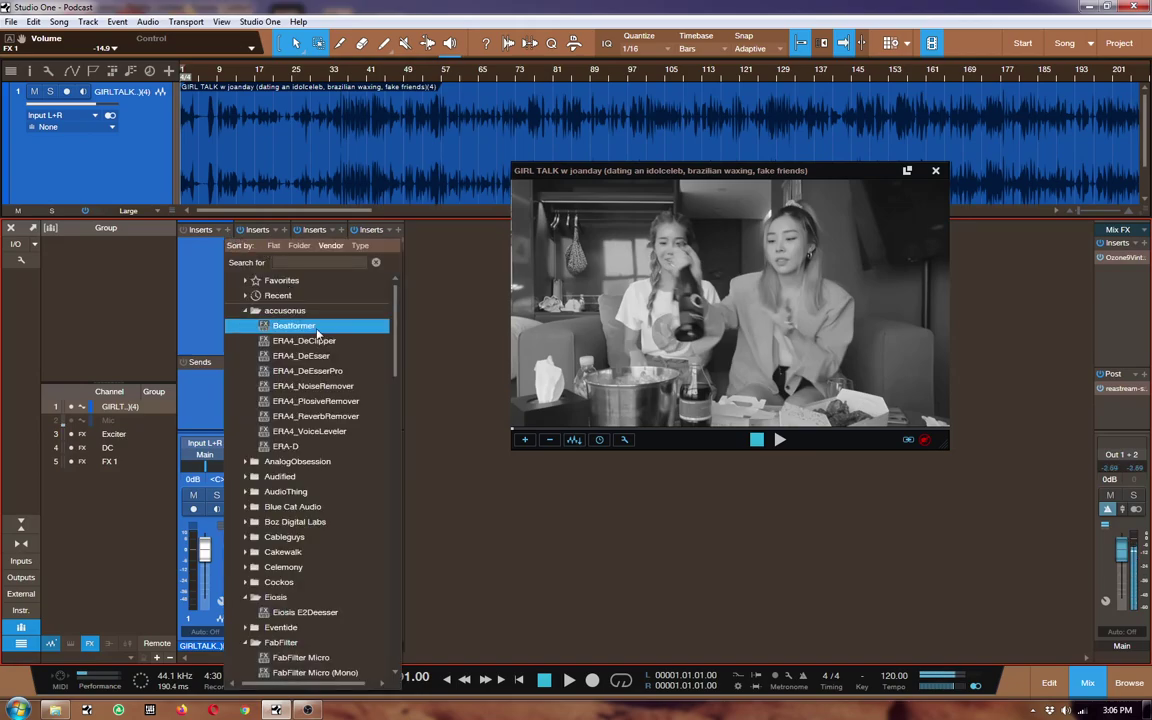
click(283, 446)
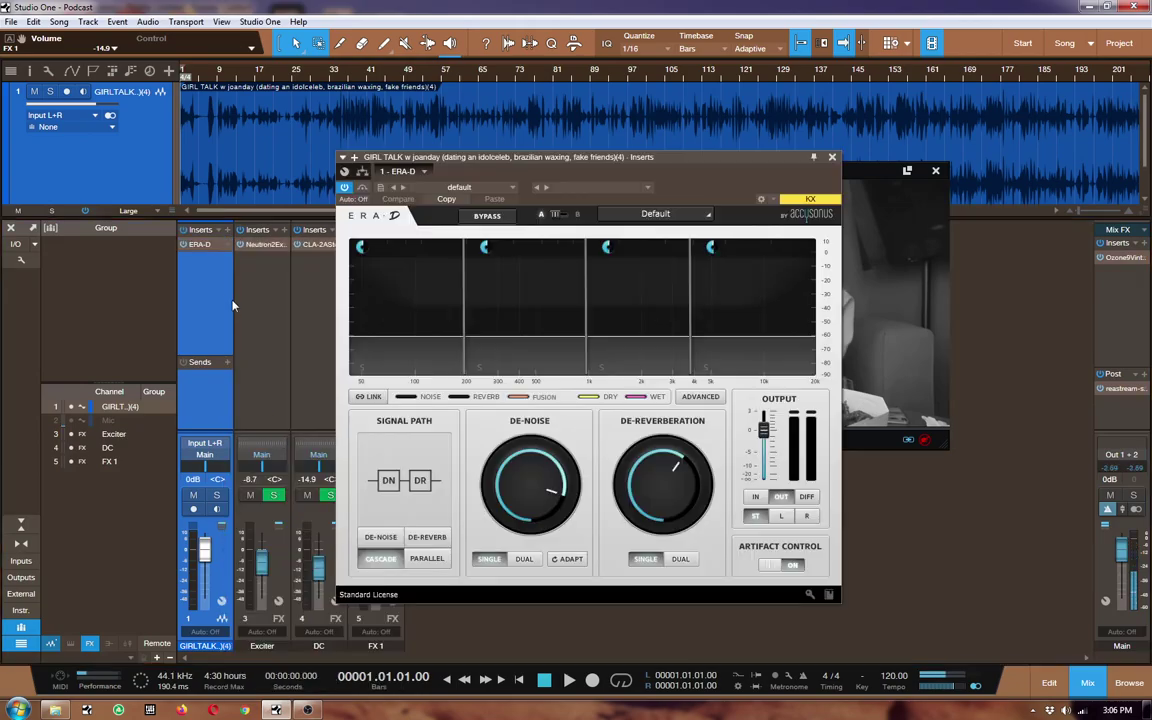
click(228, 230)
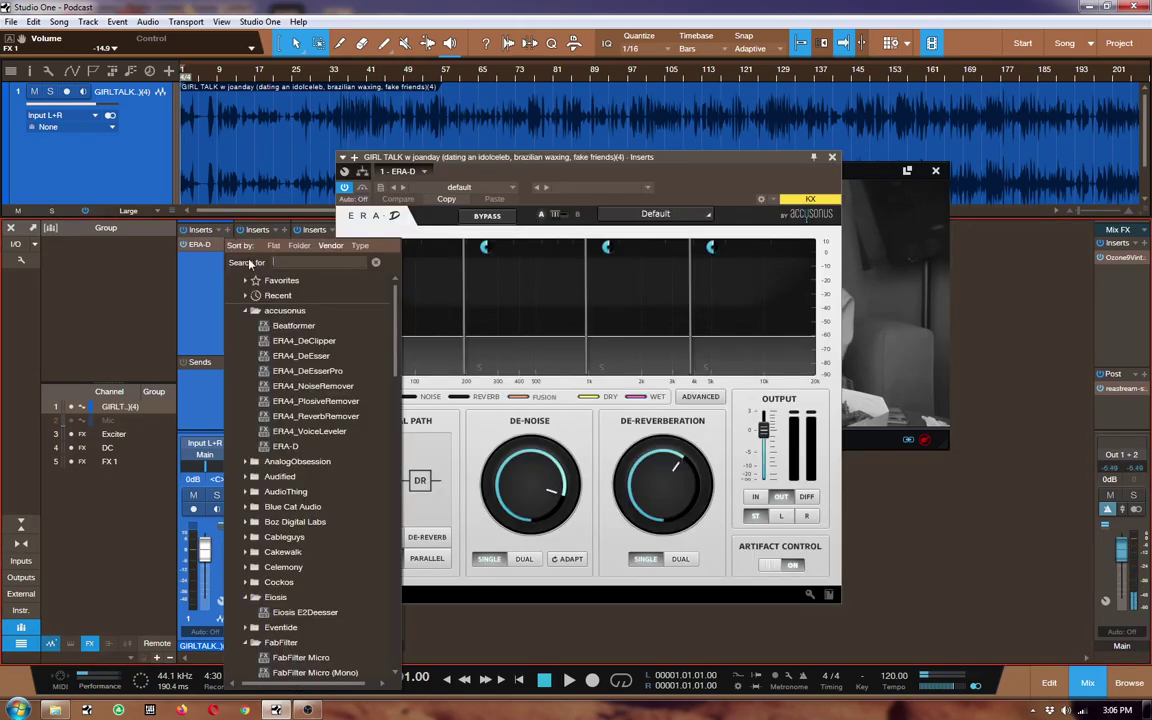
click(313, 386)
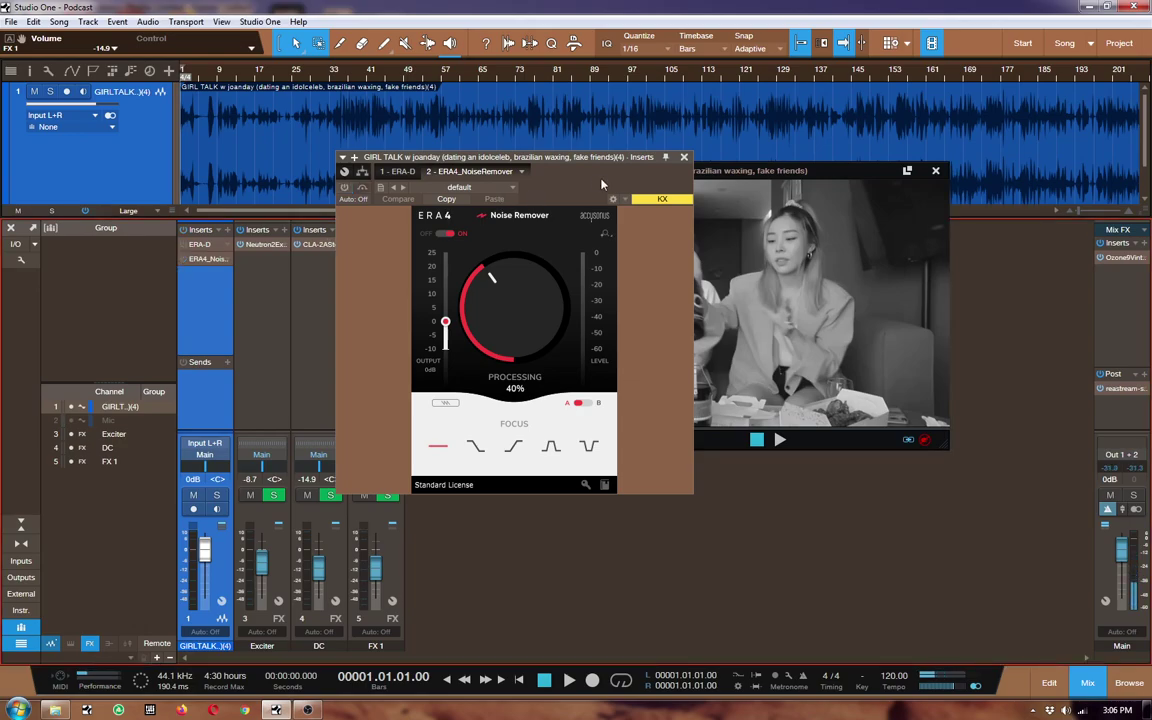
click(683, 158)
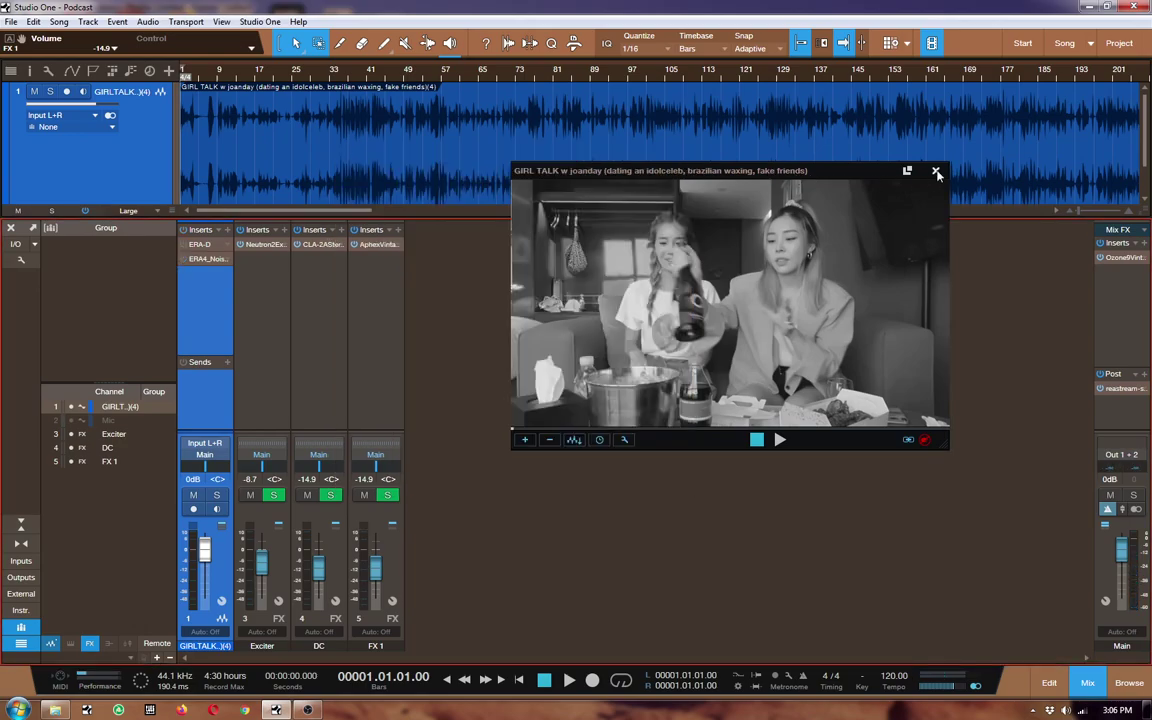
Step: Add X-Noise Stereo to the dialogue channel, rebalance the mixer and track areas, and start playback
click(228, 230)
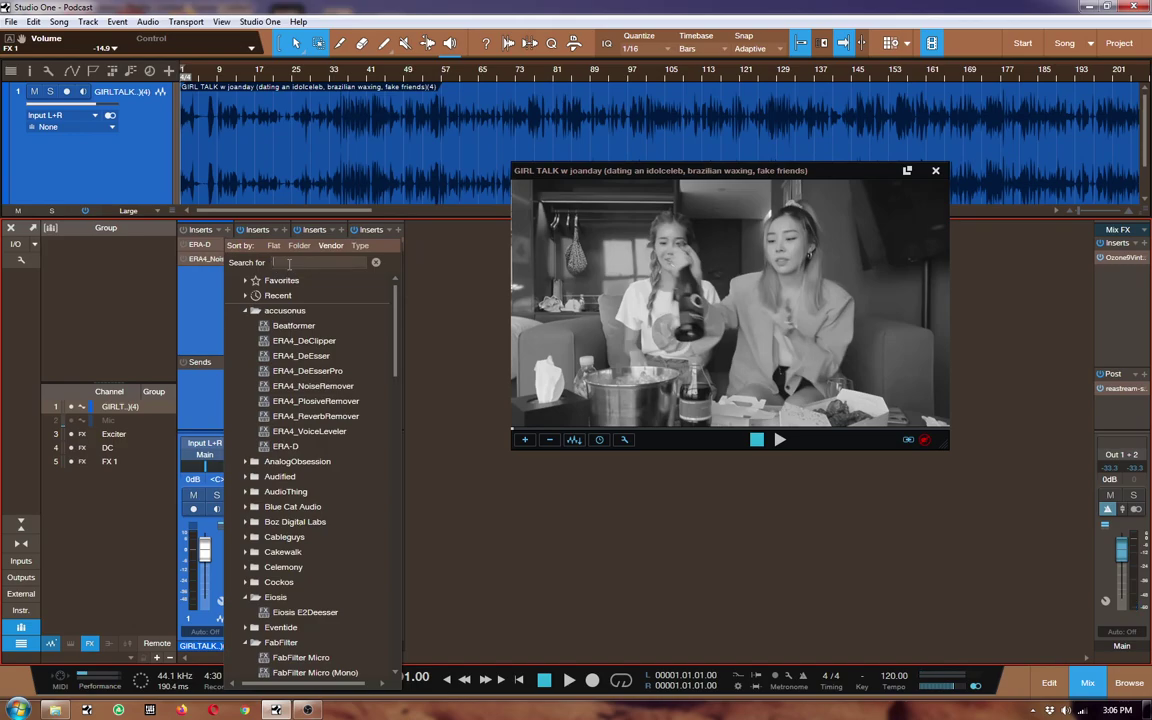
text(noise)
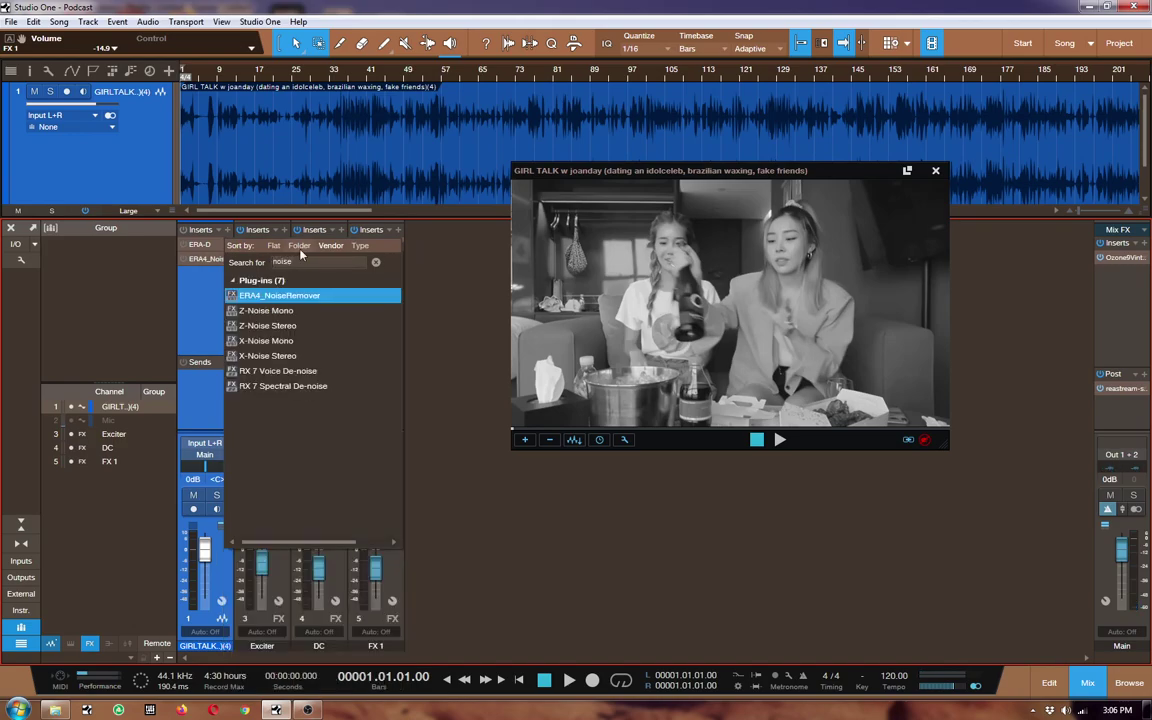
click(318, 355)
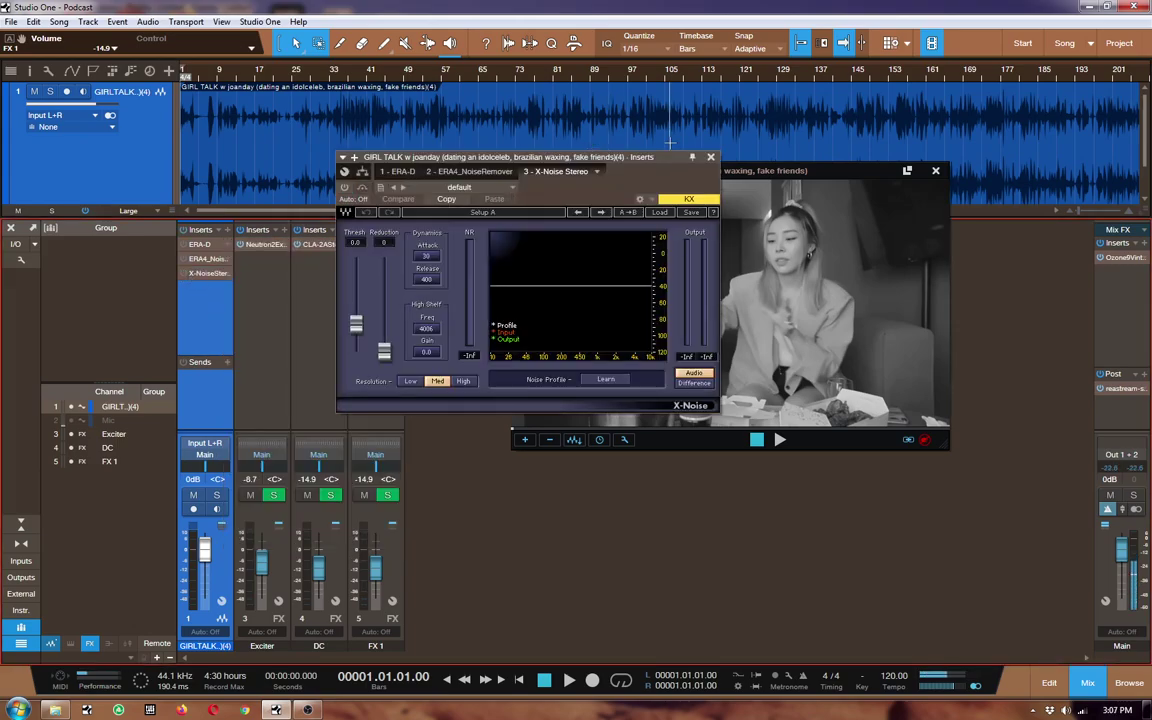
click(710, 157)
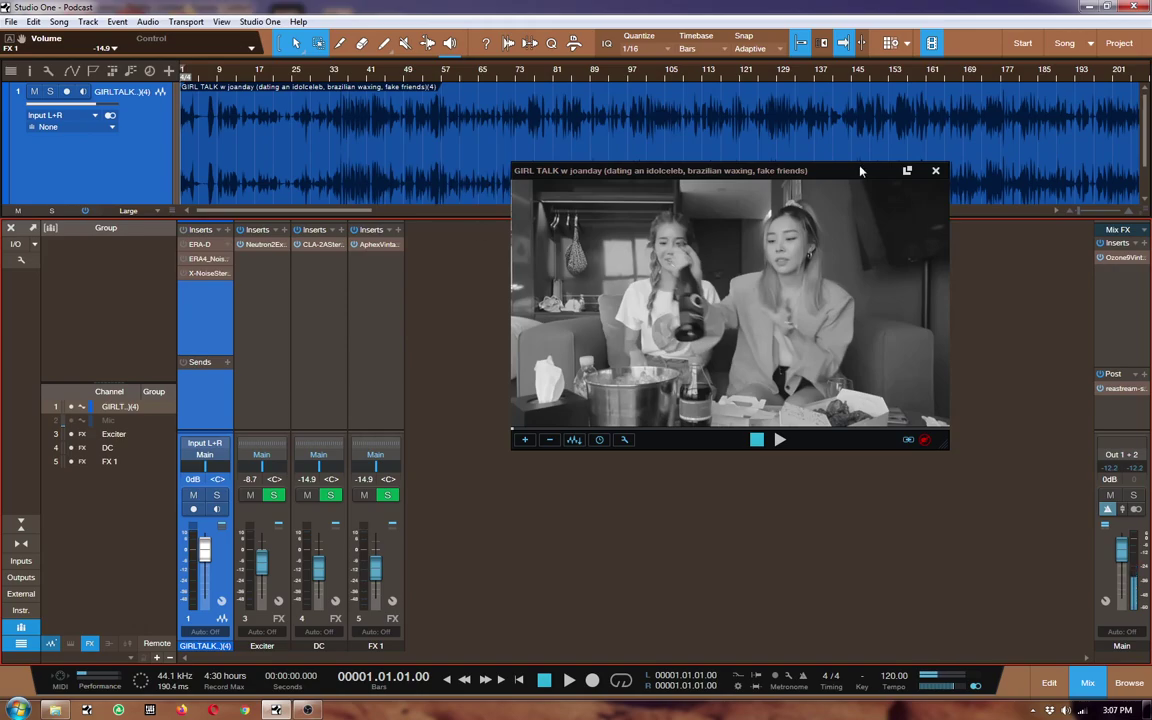
drag(892, 178, 895, 197)
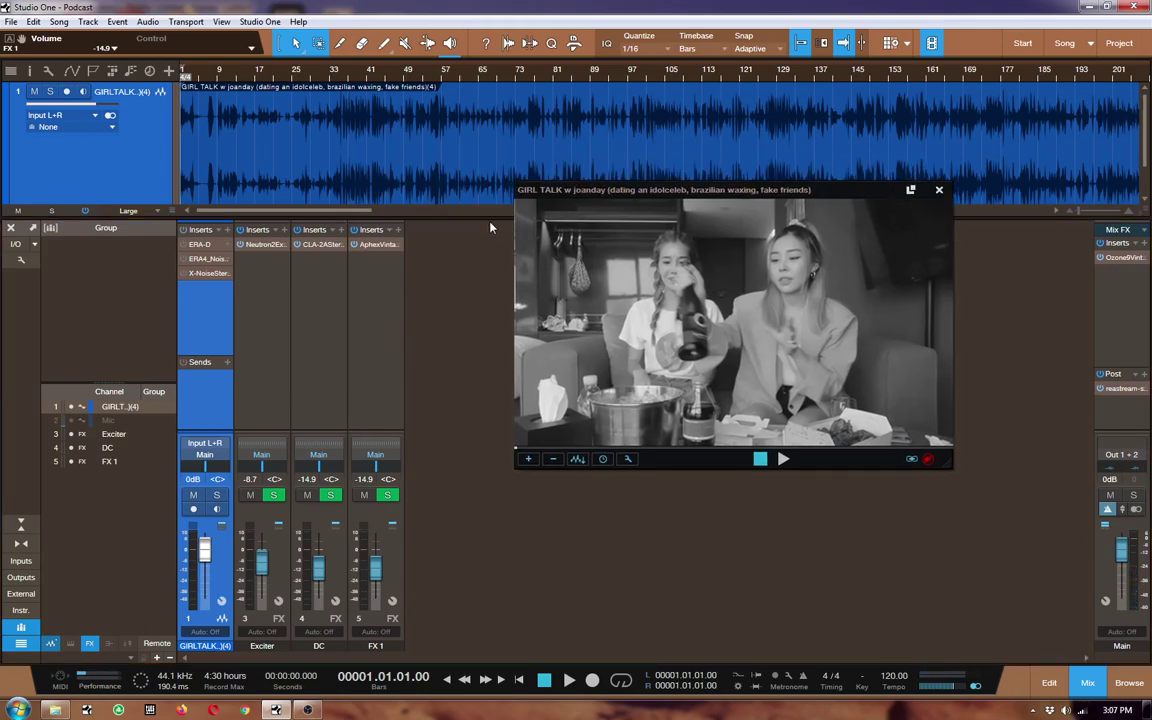
drag(490, 222, 484, 414)
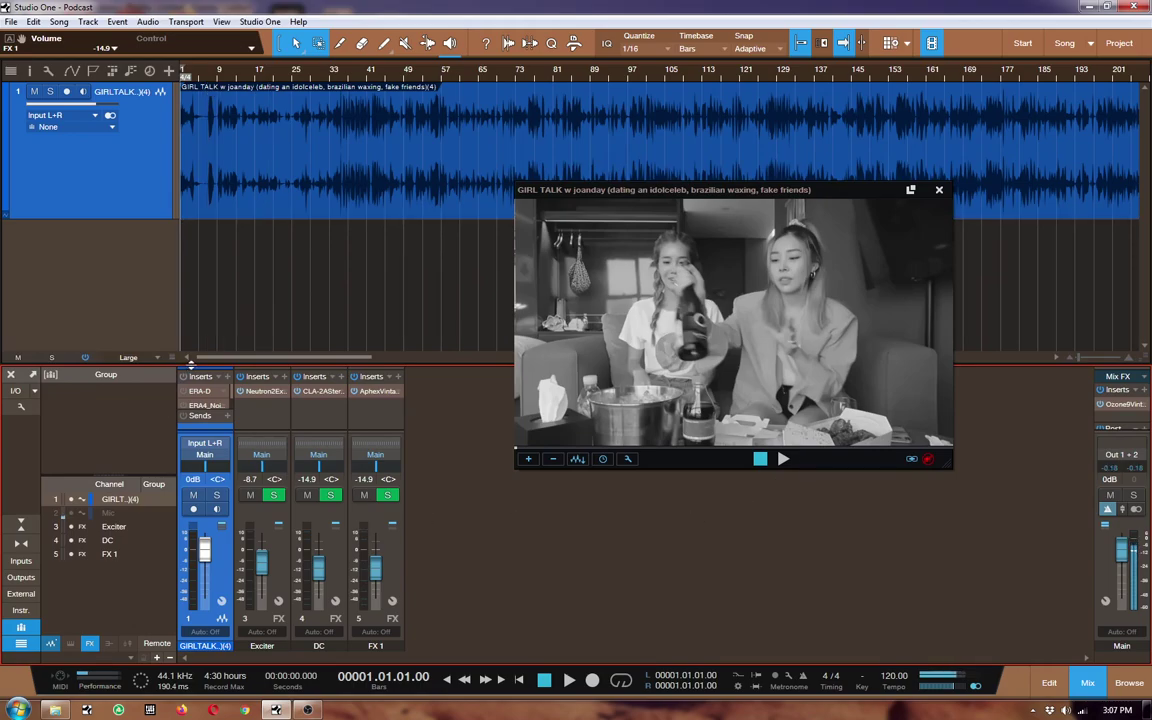
drag(190, 365, 190, 305)
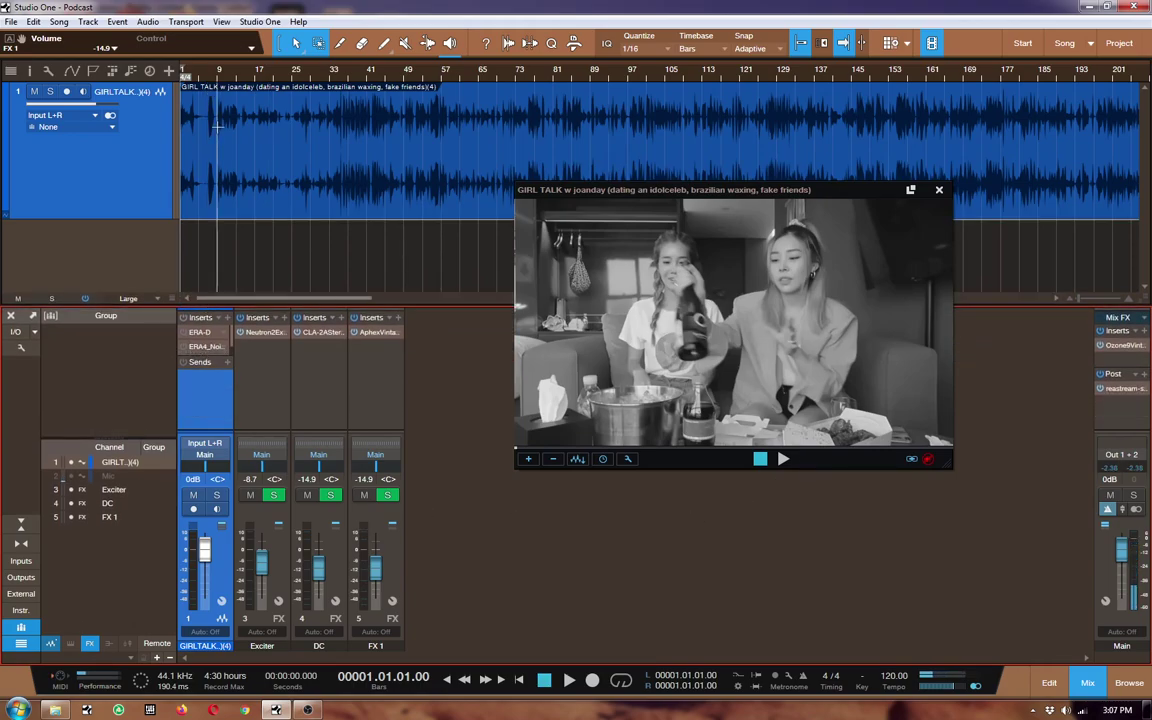
key(space)
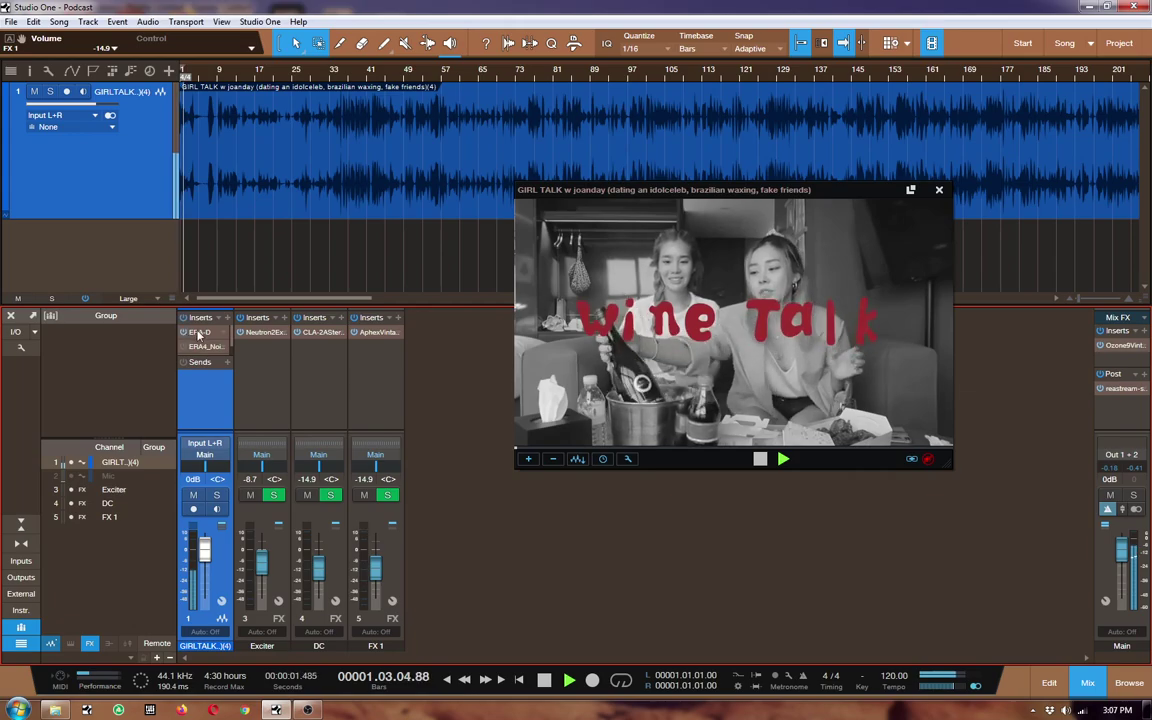
Step: Raise ERA-D de-reverberation to 76% and show only the dry and wet spectrum curves
double_click(198, 332)
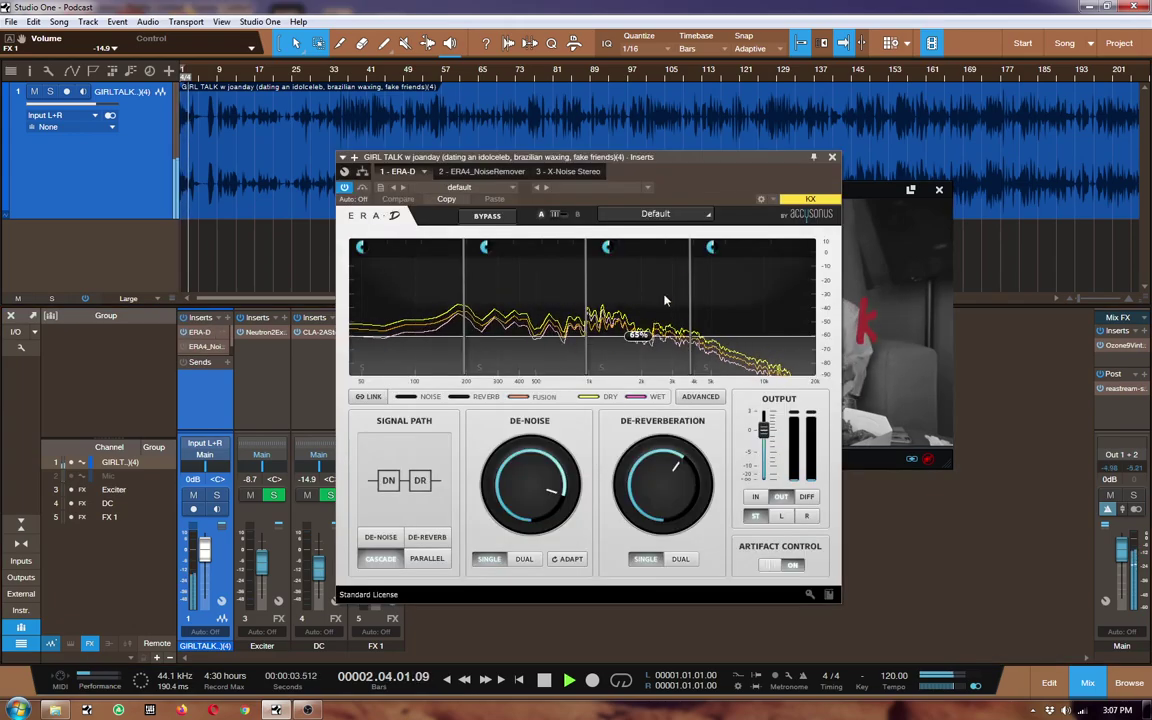
drag(665, 490, 665, 465)
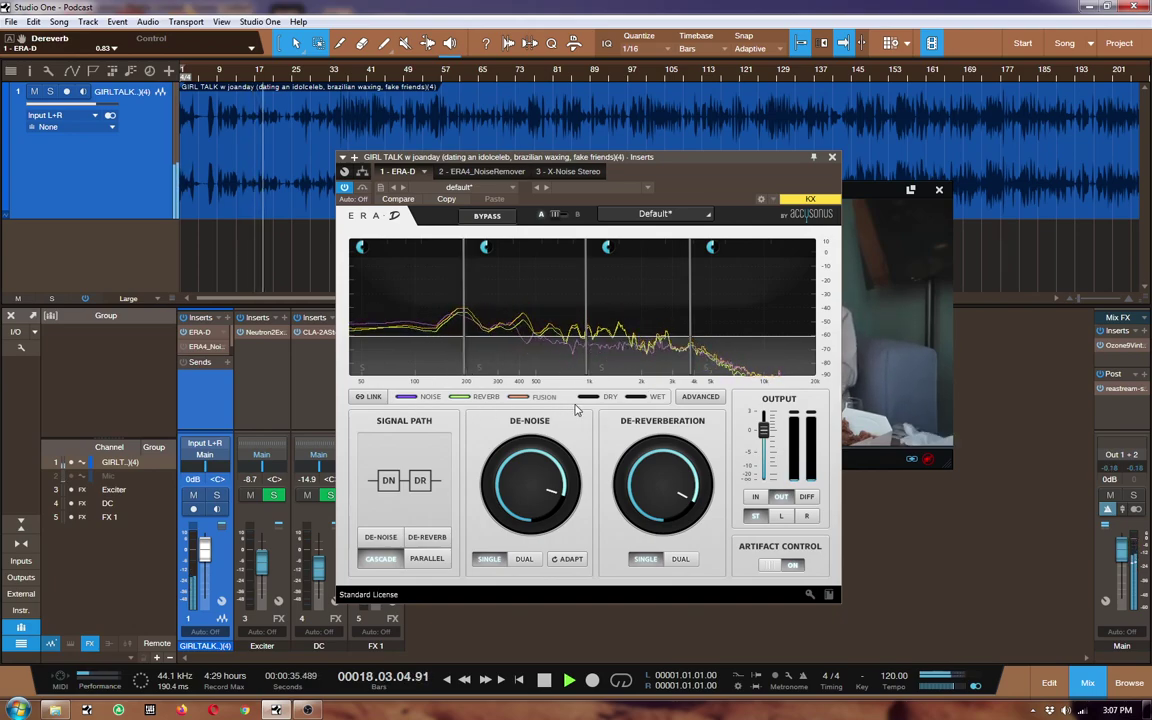
click(430, 397)
click(486, 397)
click(540, 397)
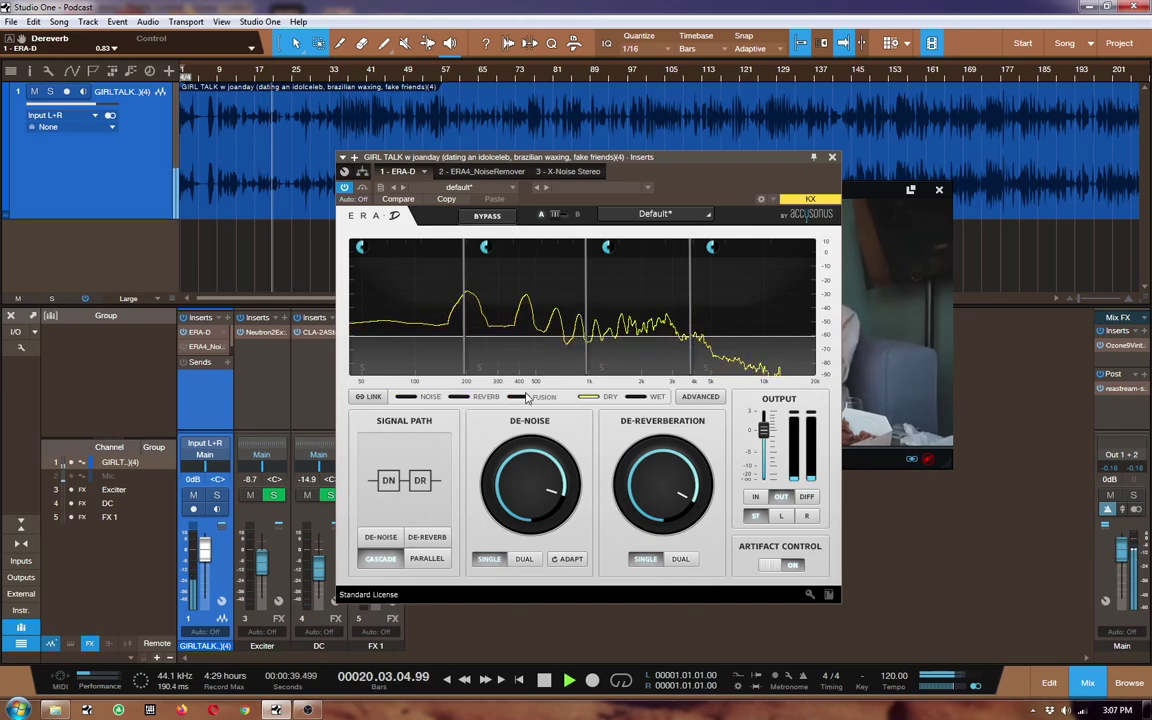
click(636, 397)
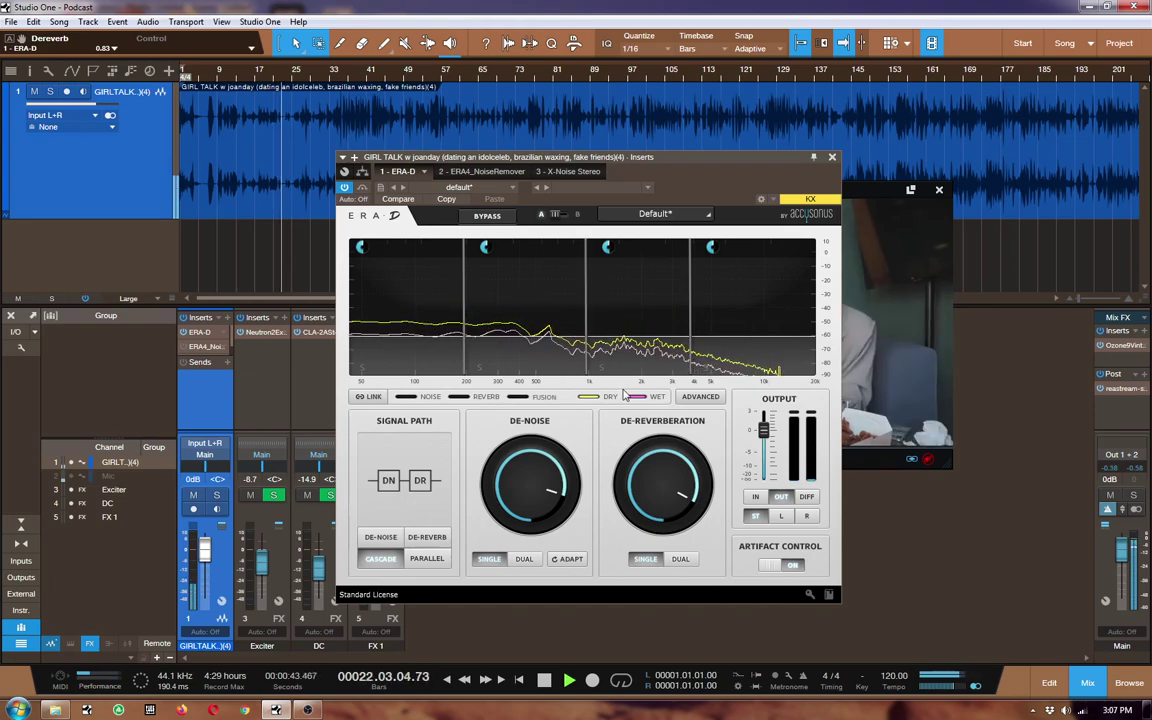
Step: Switch ERA-D to de-noise only at 89% and close it
click(385, 538)
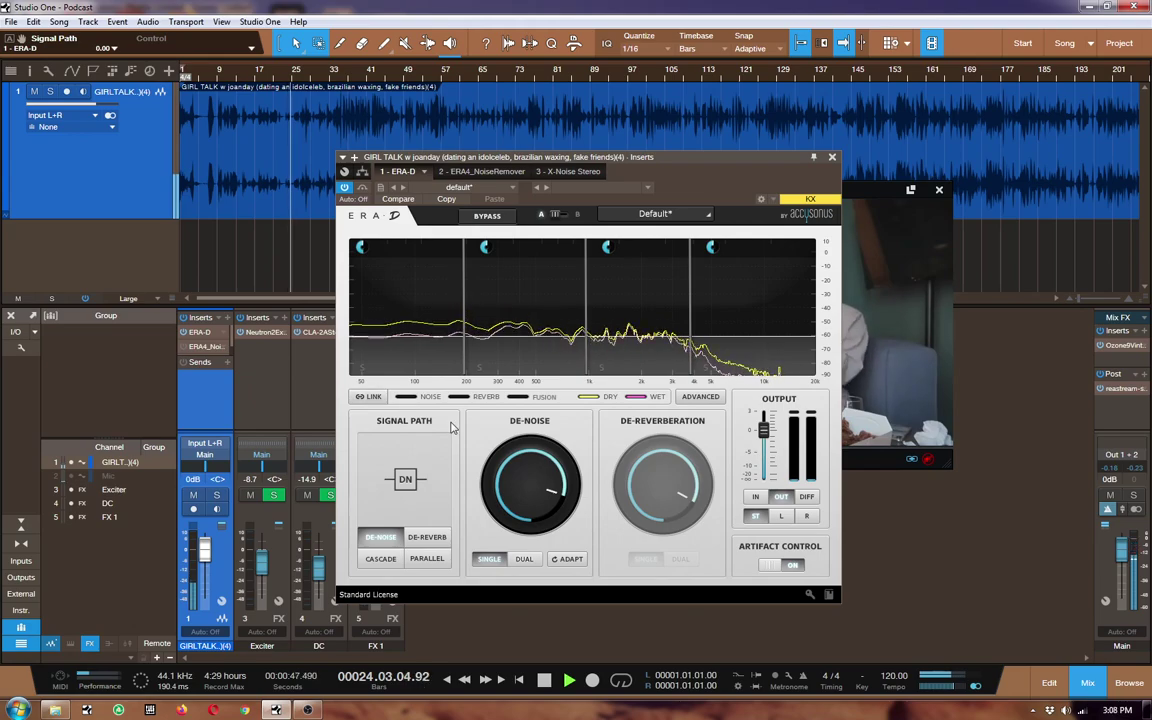
drag(530, 485, 530, 470)
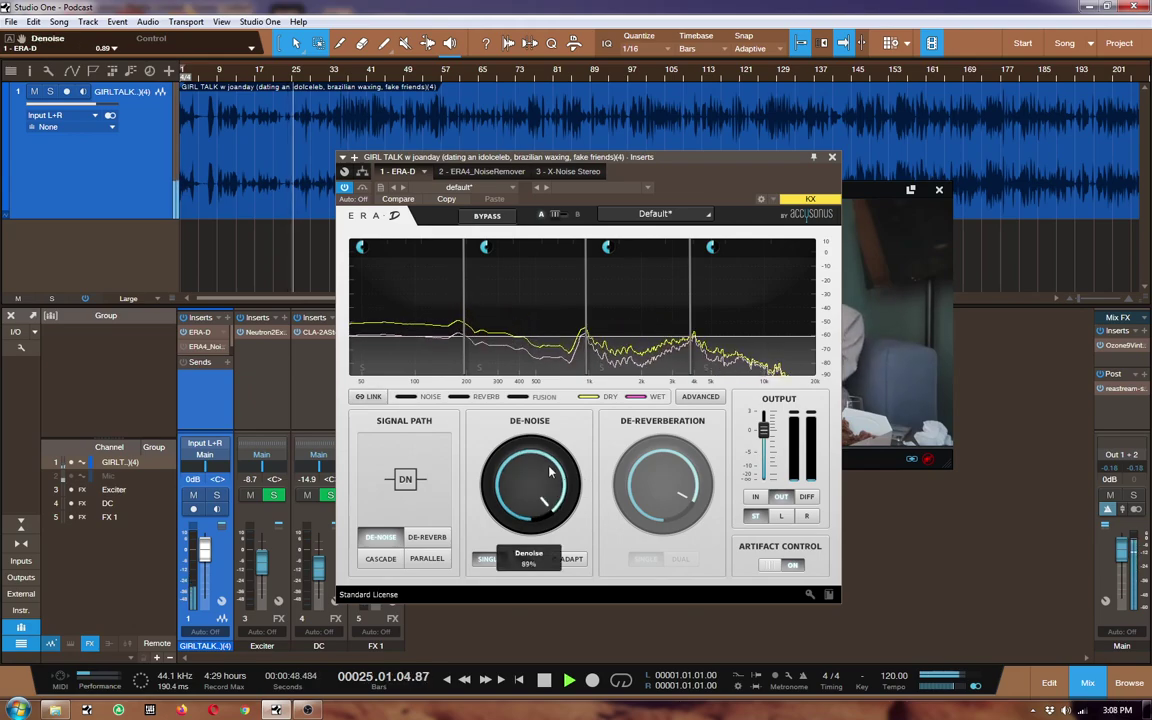
click(832, 157)
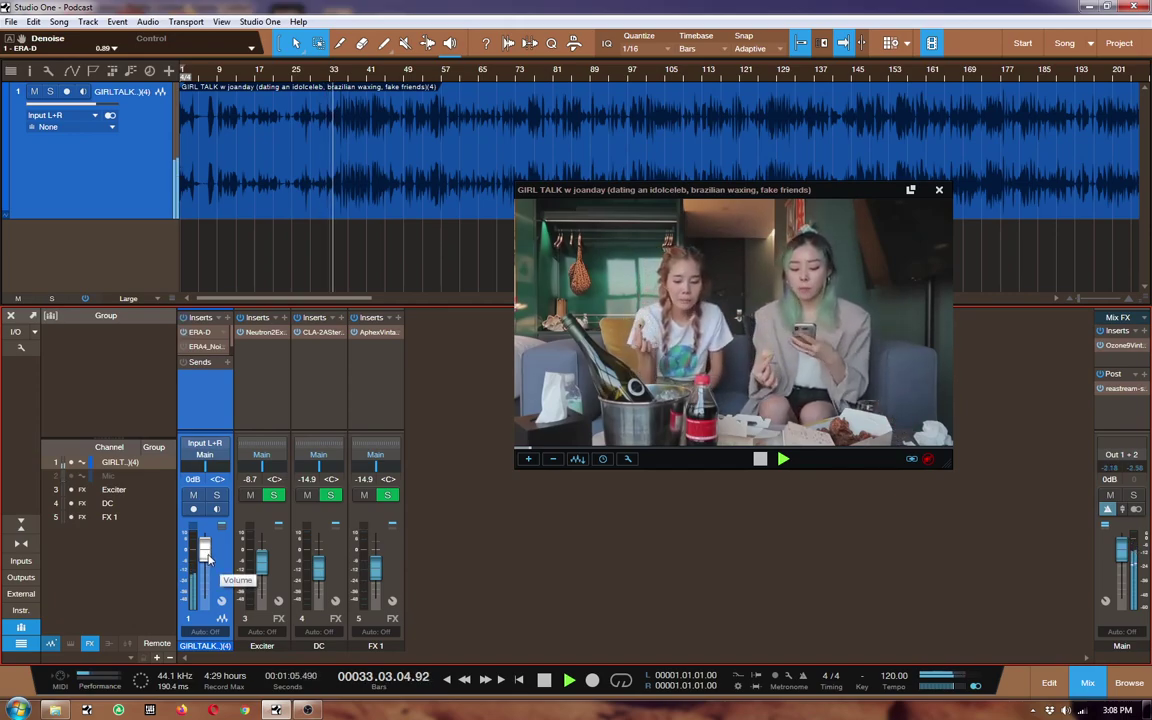
Step: Raise the dialogue to +2 dB, set X-Noise threshold to -17.8, and move it above ERA4
drag(207, 556, 207, 545)
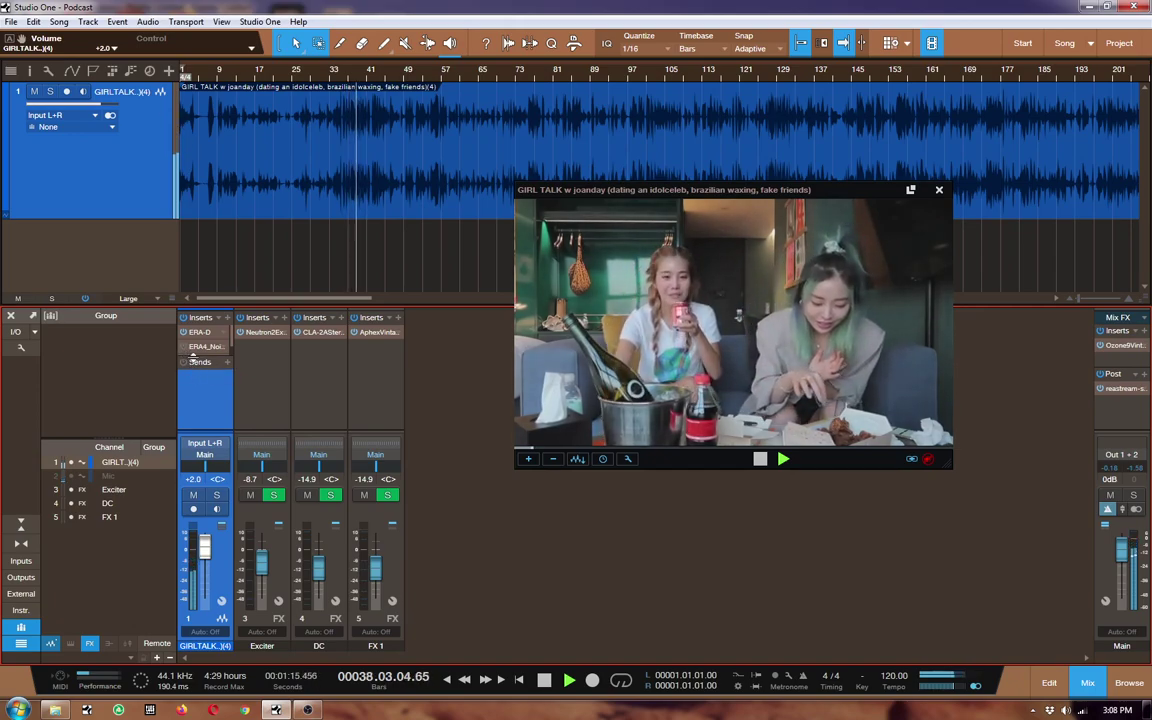
click(193, 357)
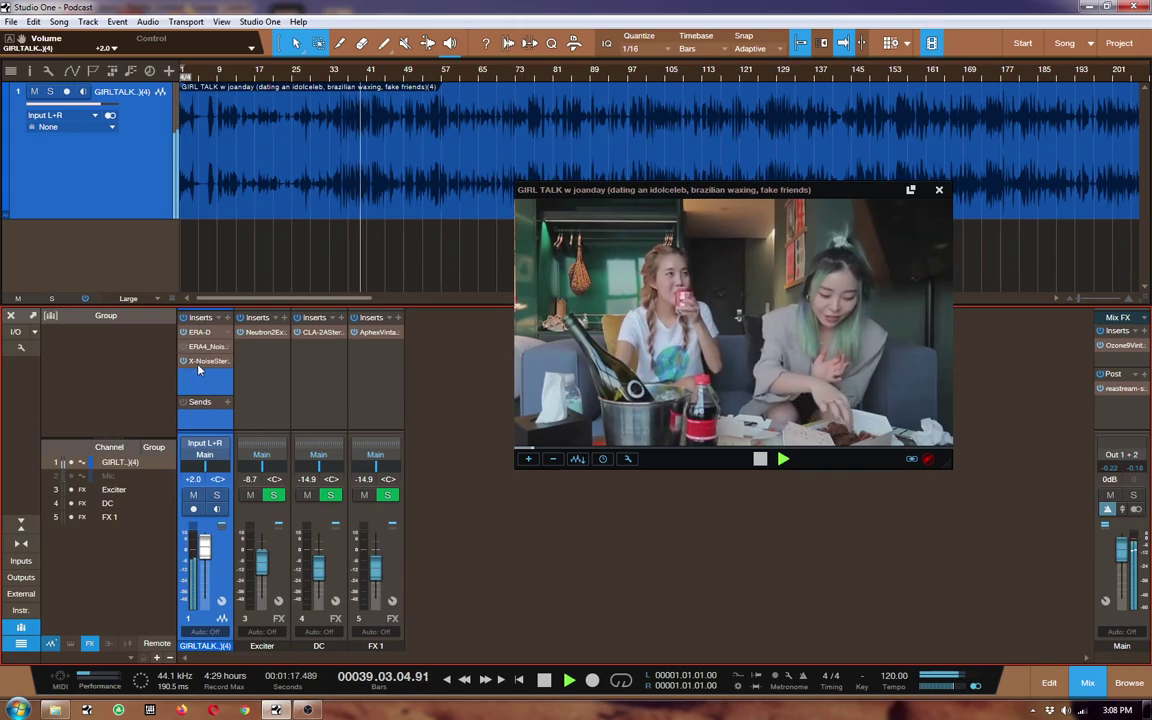
double_click(207, 360)
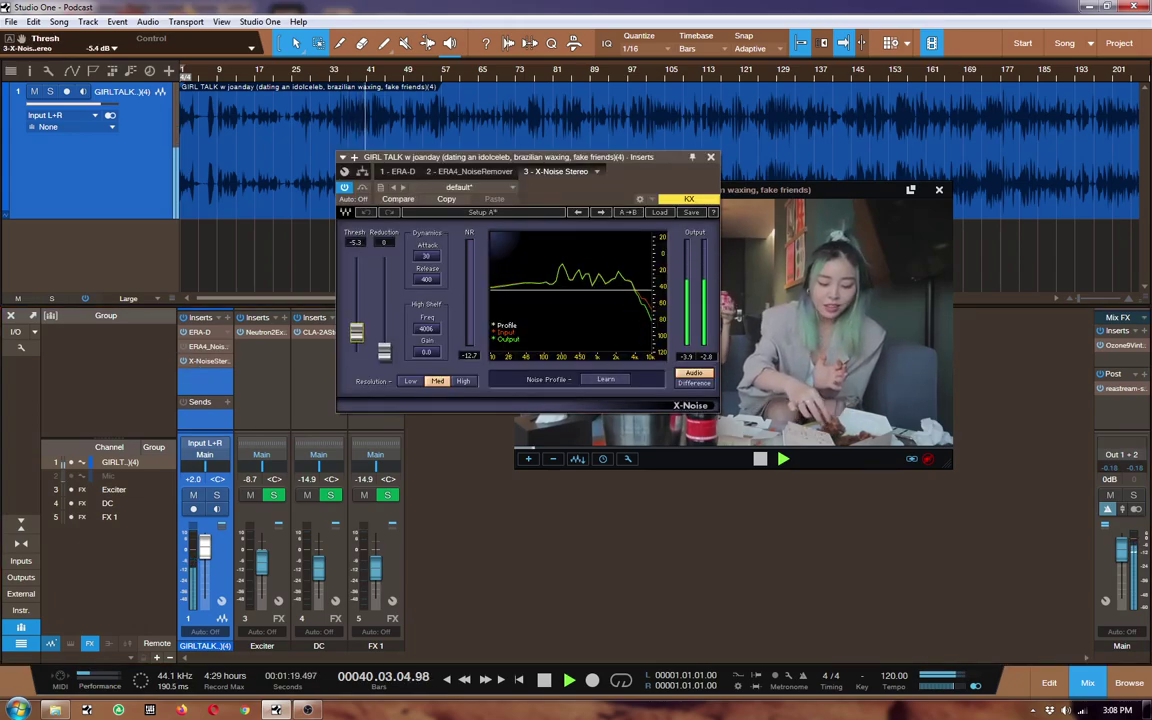
mouse_move(357, 332)
mouse_down()
mouse_move(357, 348)
mouse_move(384, 345)
mouse_up()
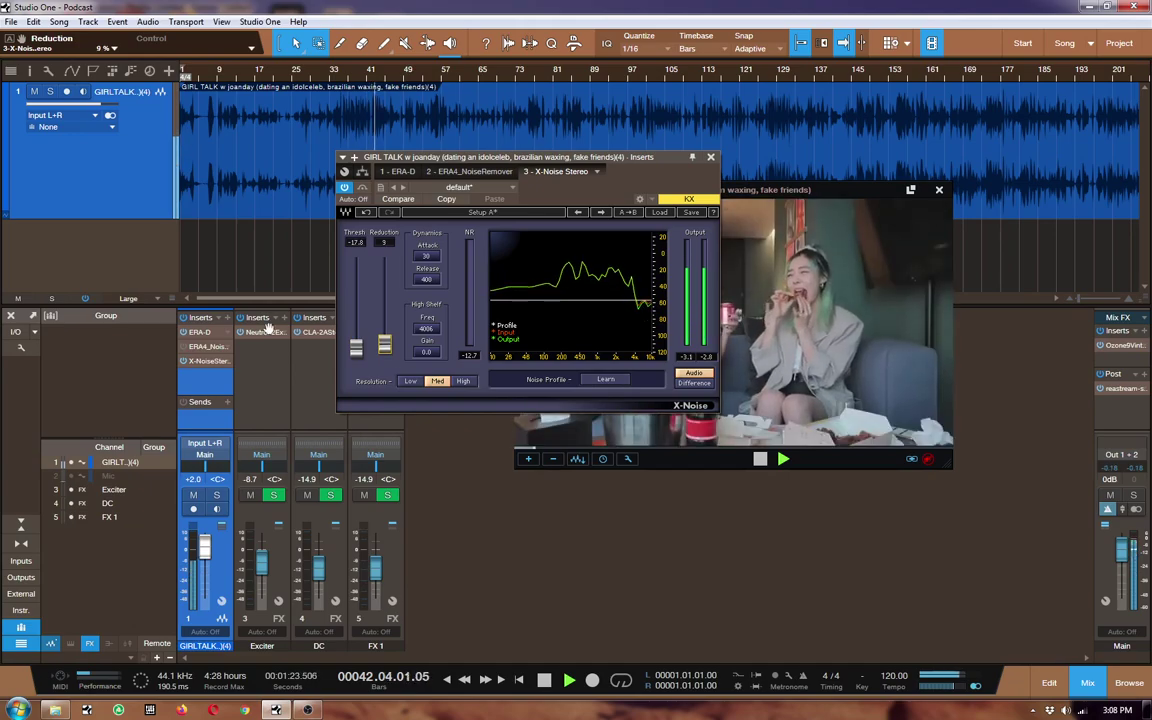
drag(205, 360, 200, 344)
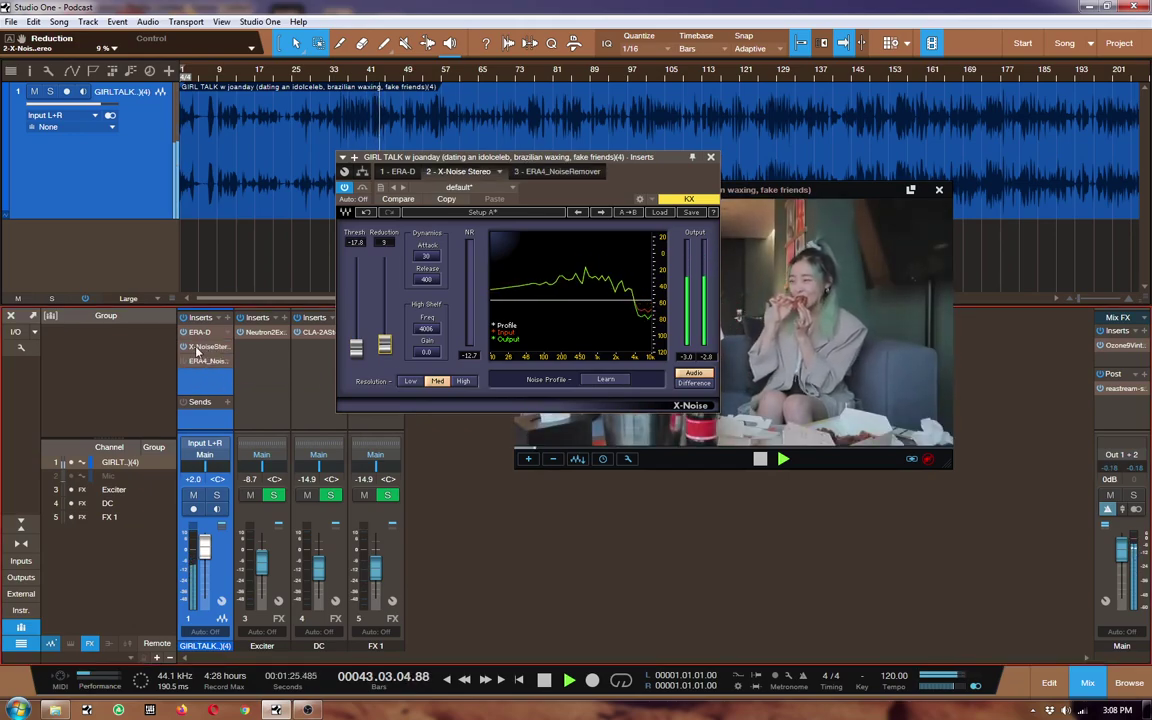
click(710, 158)
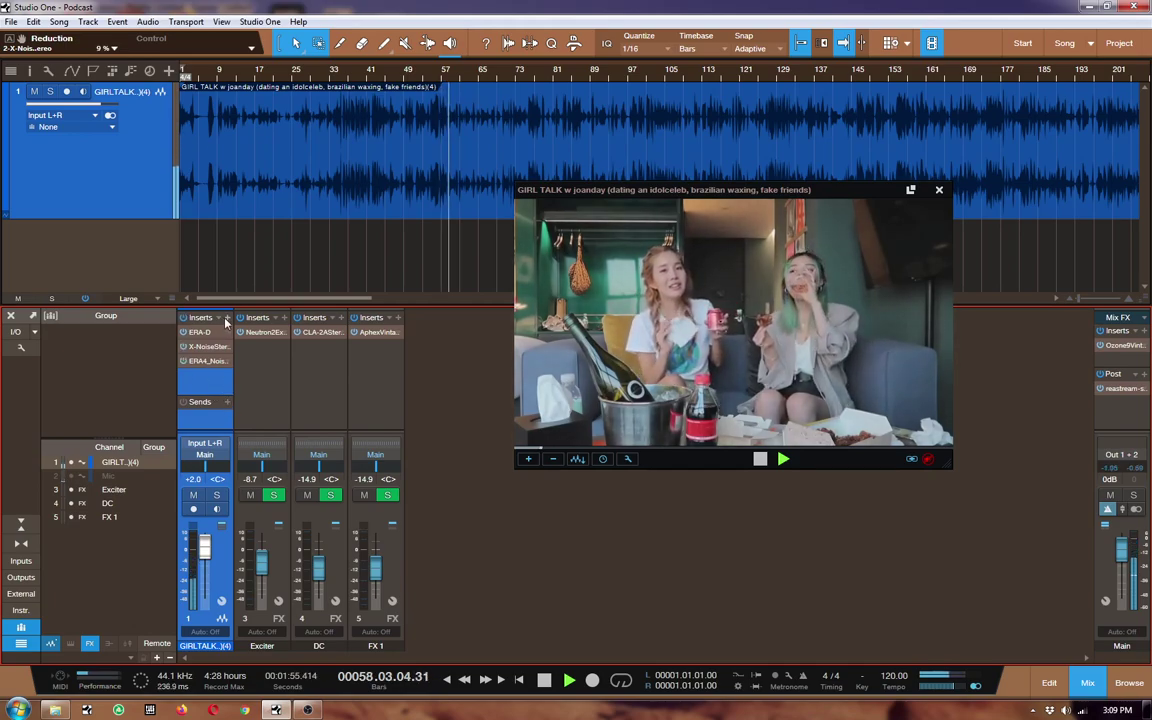
Step: Insert FabFilter Pro-C 2 on the dialogue channel with its threshold around -20 dB
click(227, 318)
text(comp)
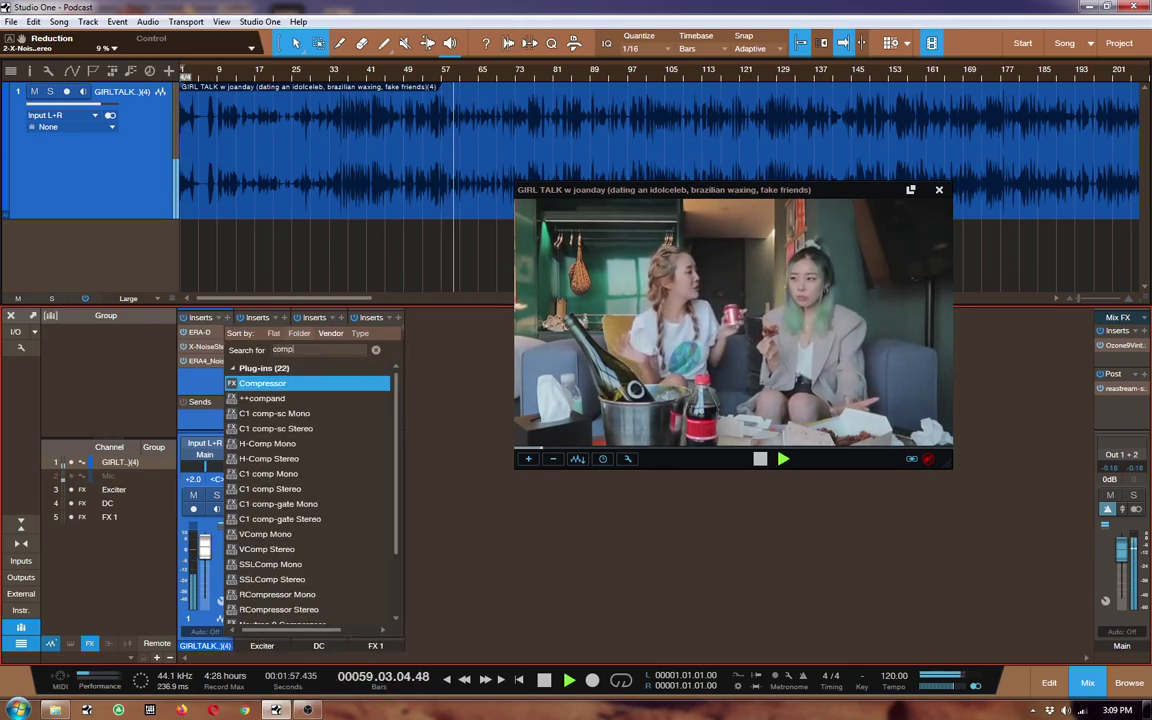
text(re)
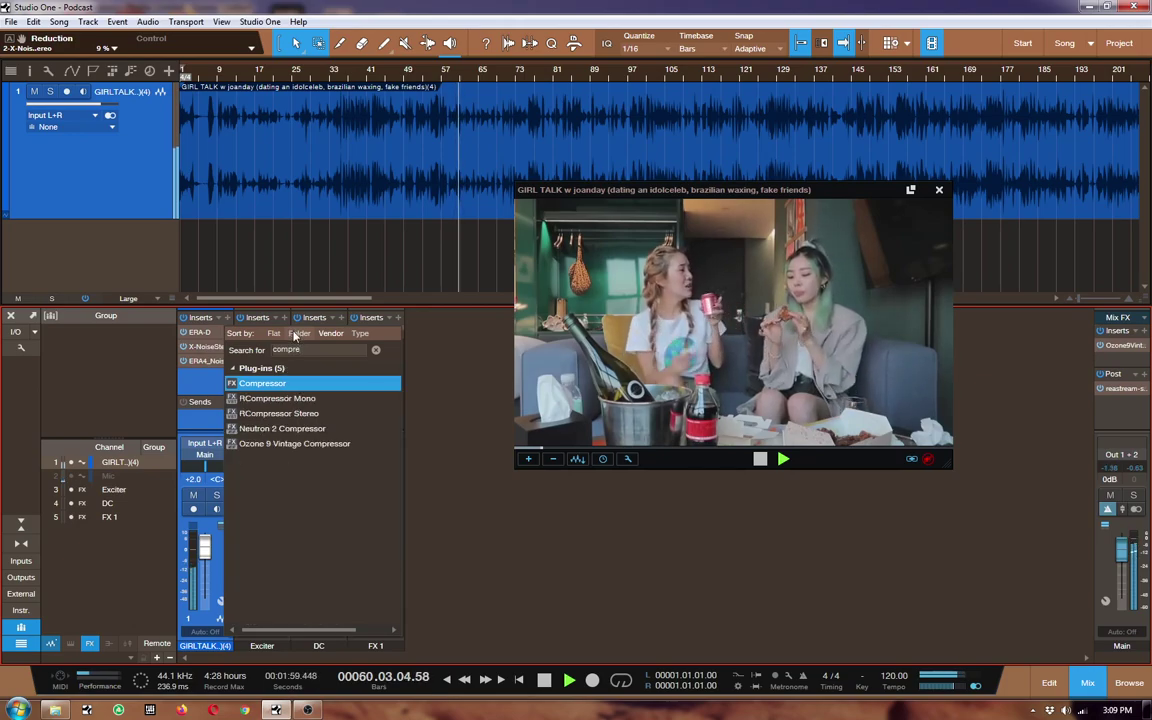
key(BackSpace)
key(BackSpace)
key(BackSpace)
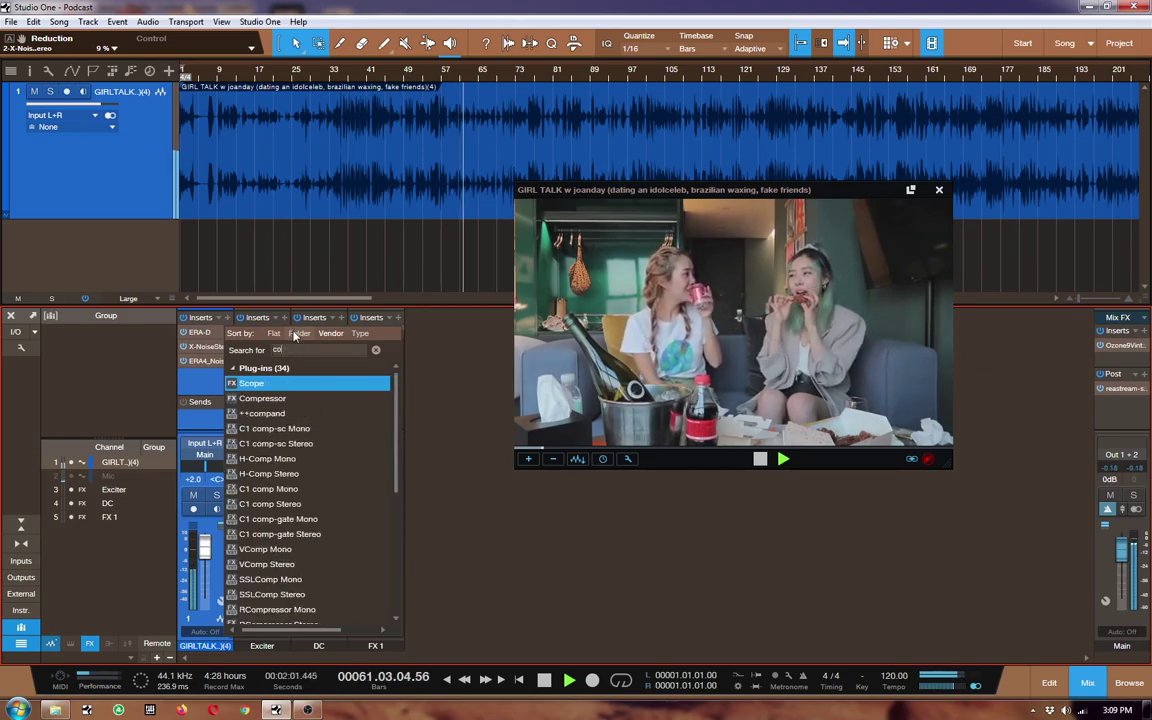
text(pro)
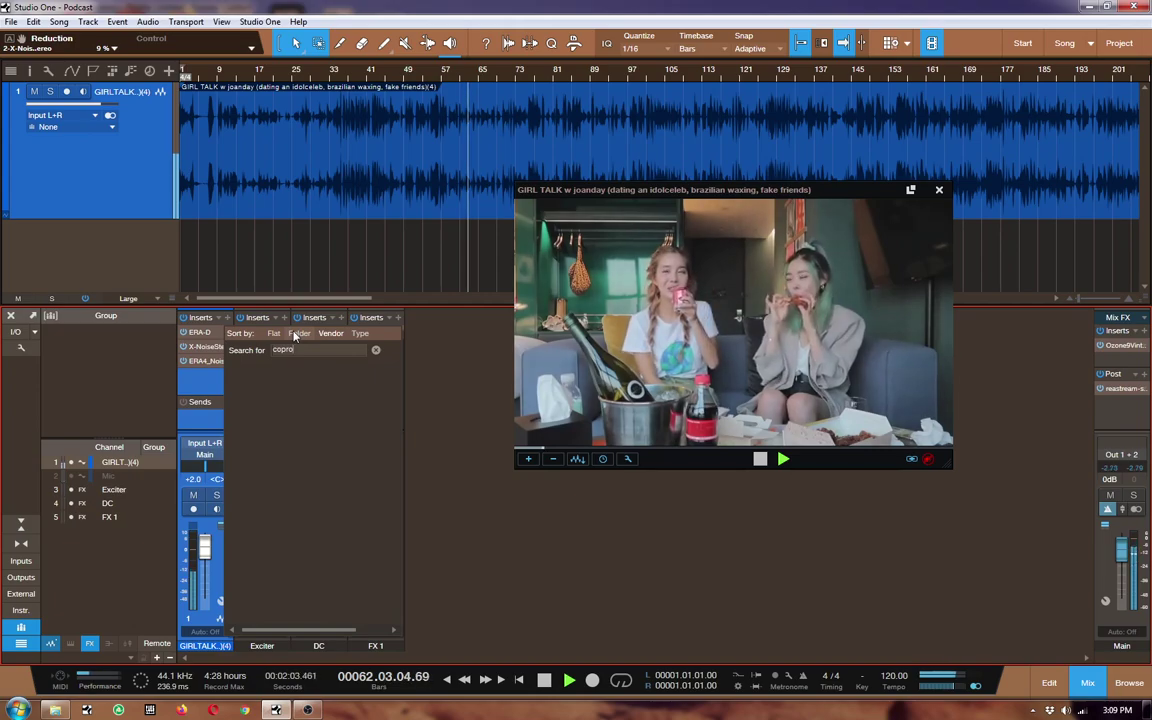
key(BackSpace)
key(BackSpace)
key(BackSpace)
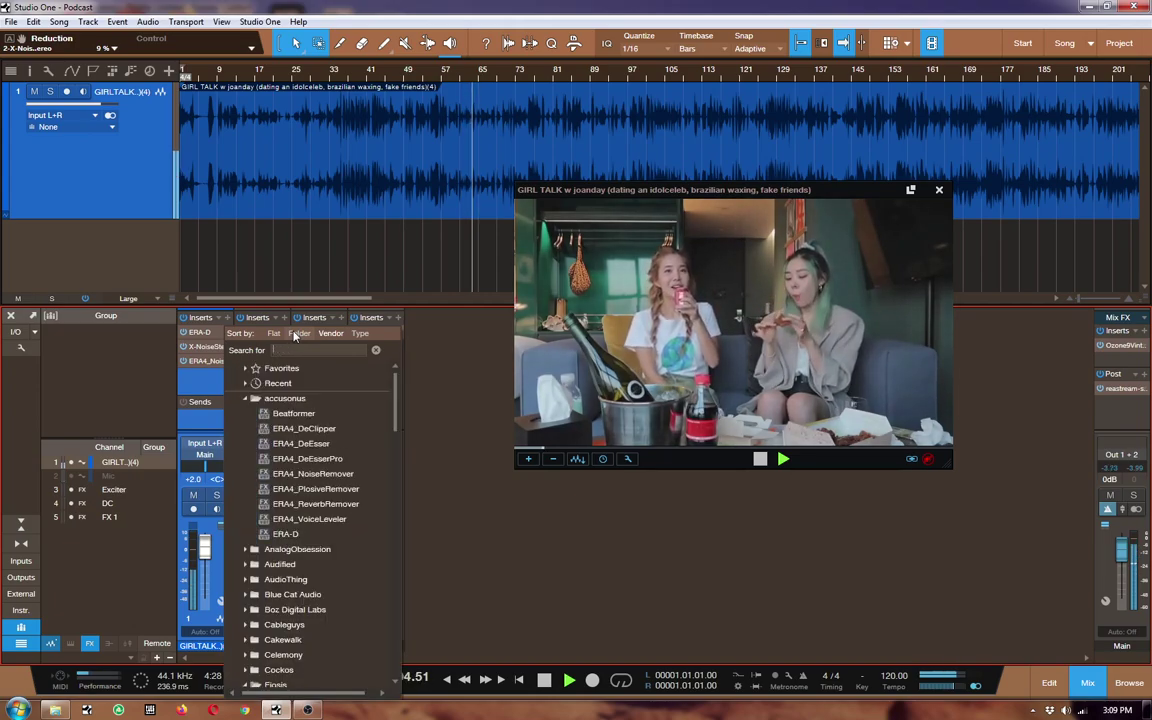
text(pro)
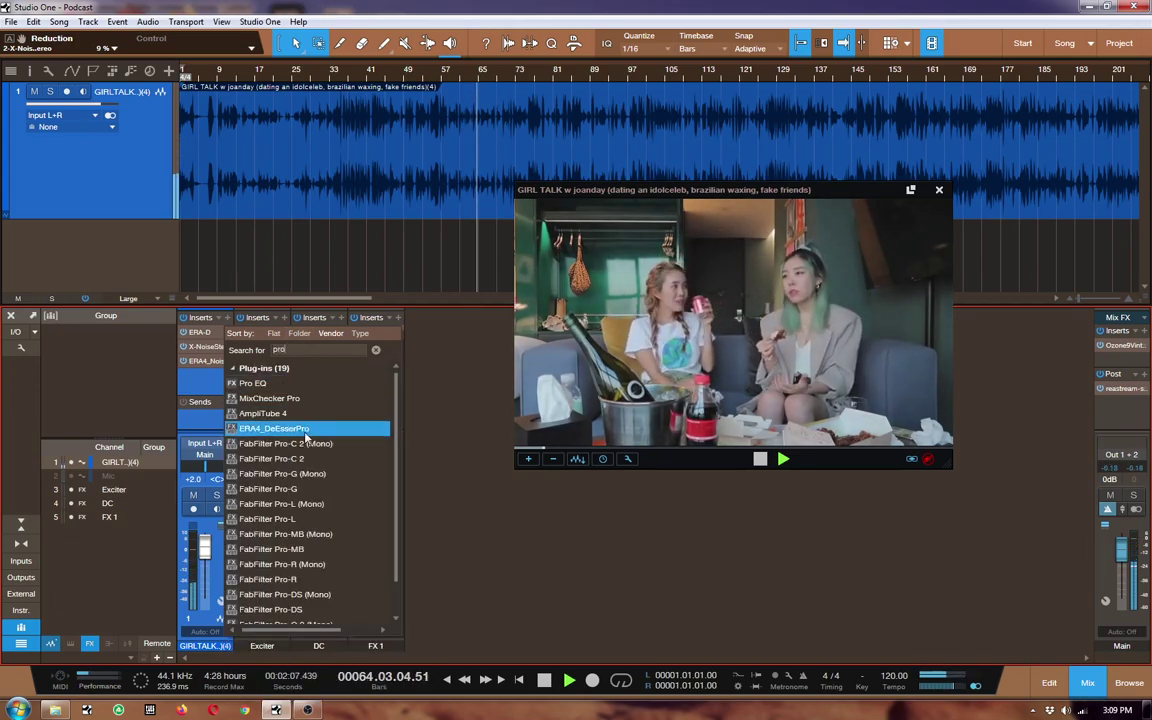
click(285, 443)
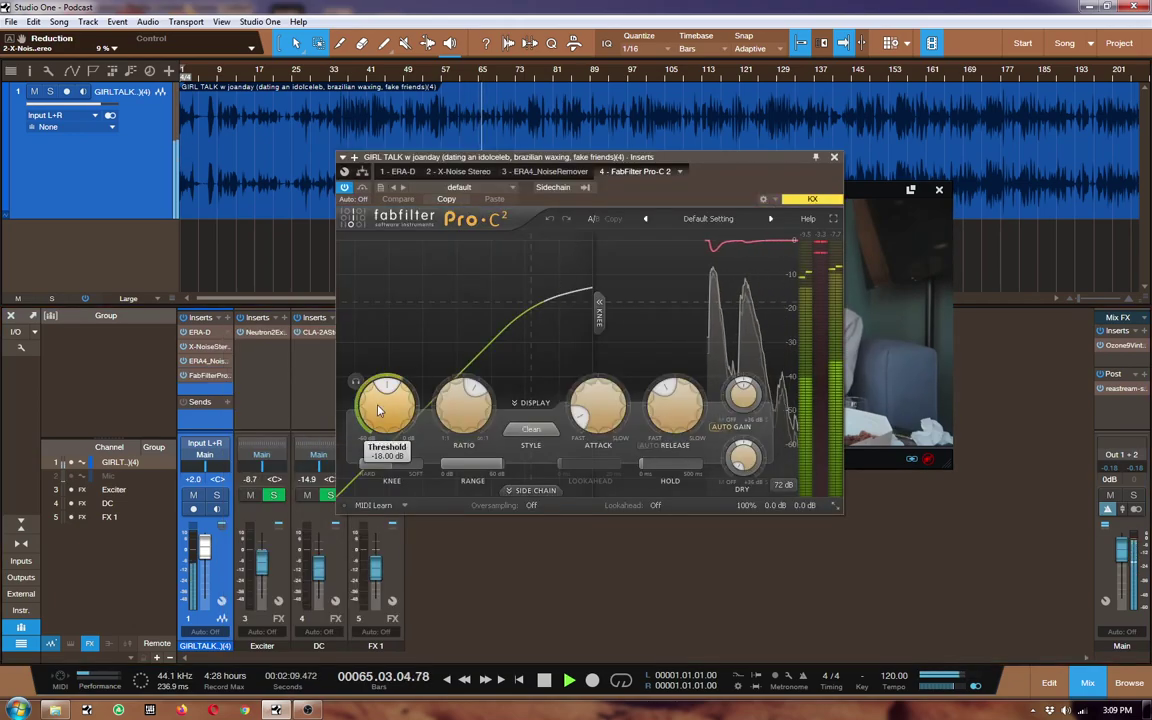
drag(378, 408, 378, 416)
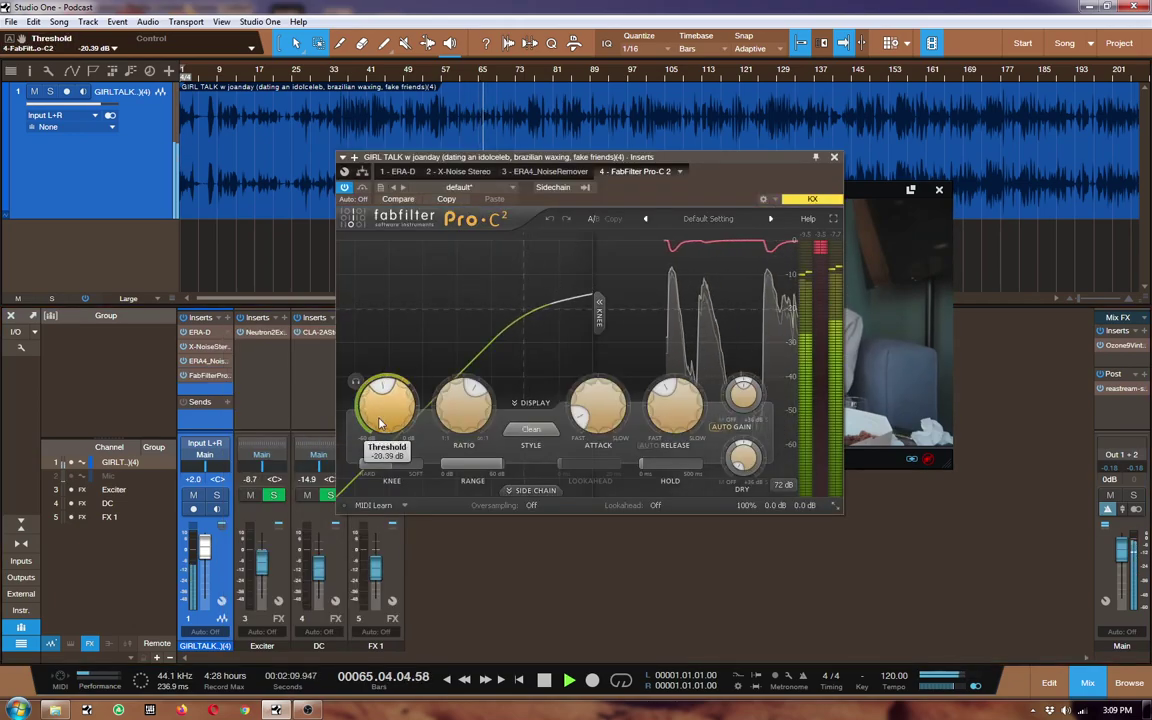
Step: Load the Vocals Pro Voice Over bM preset and raise wet gain to +4.13 dB
click(770, 219)
mouse_move(689, 340)
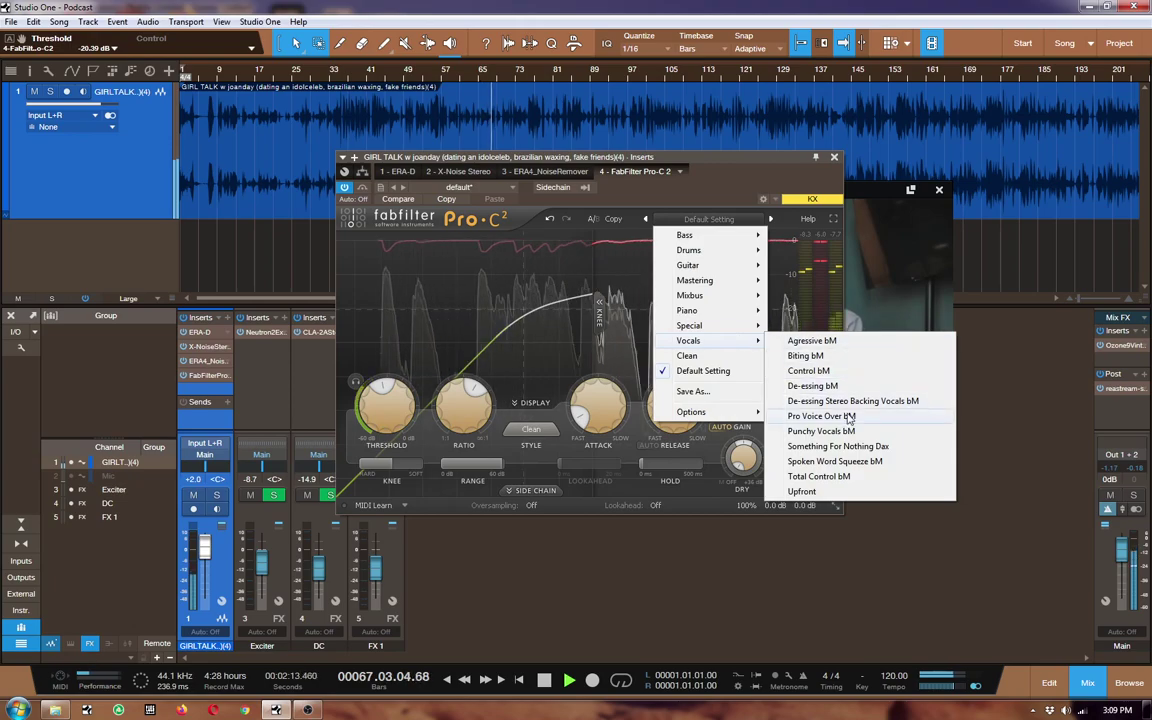
click(822, 416)
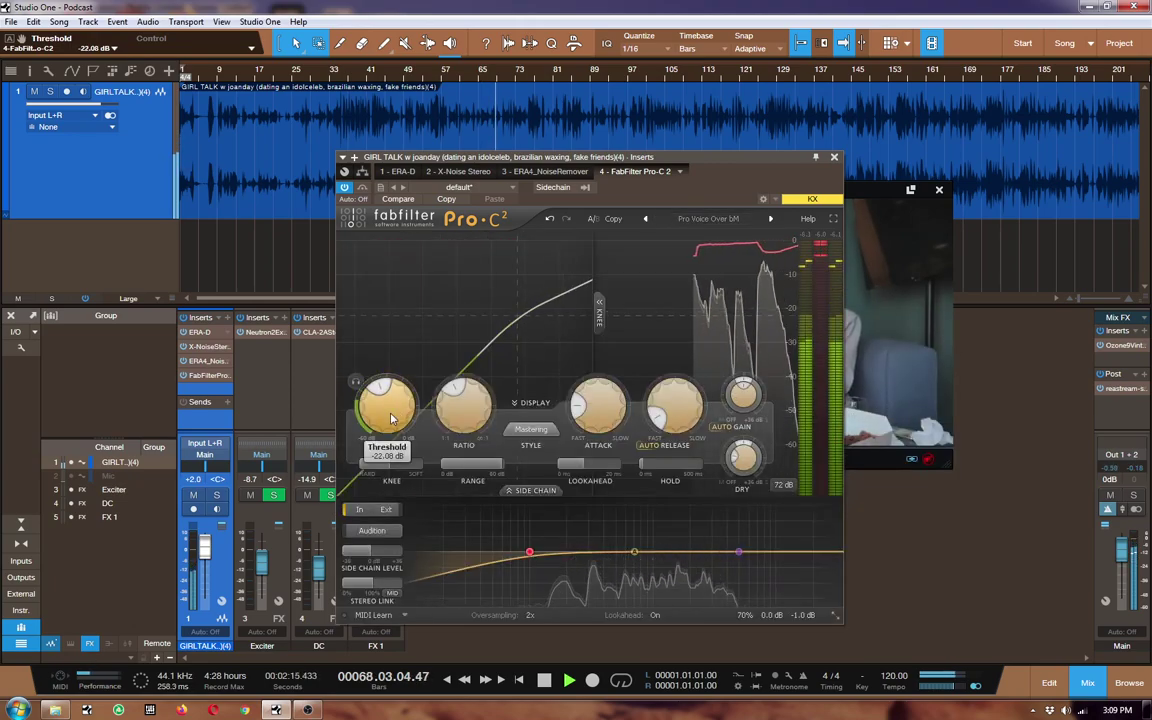
mouse_move(743, 393)
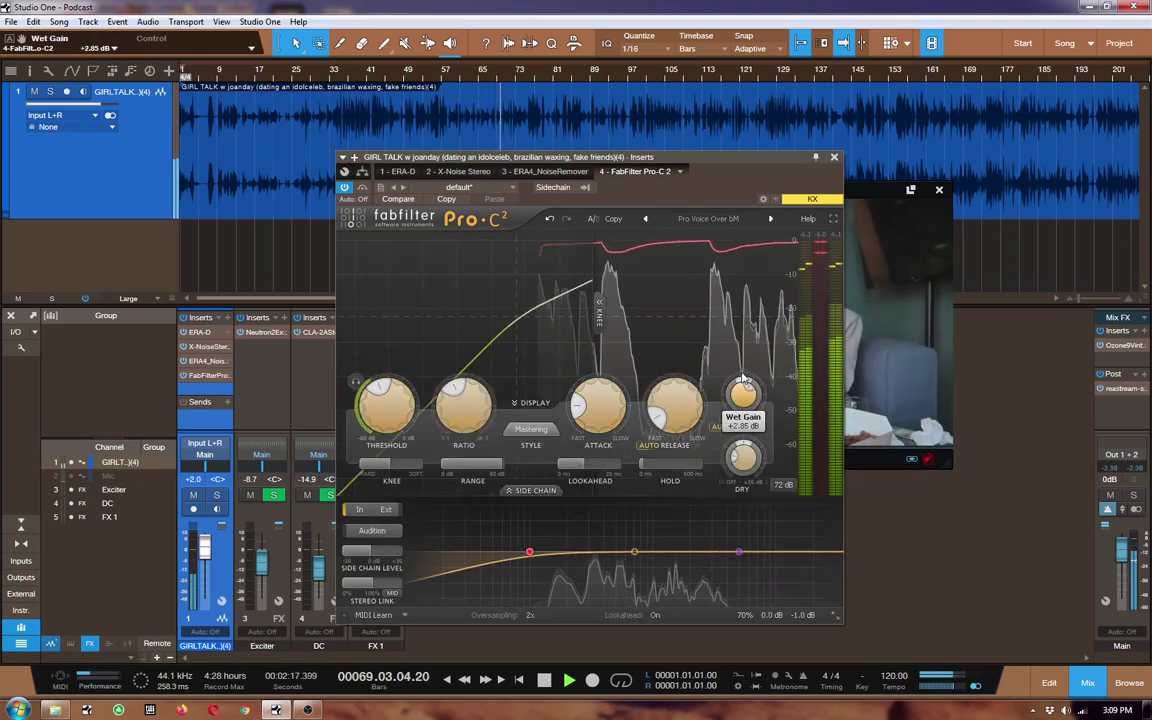
drag(743, 395, 743, 380)
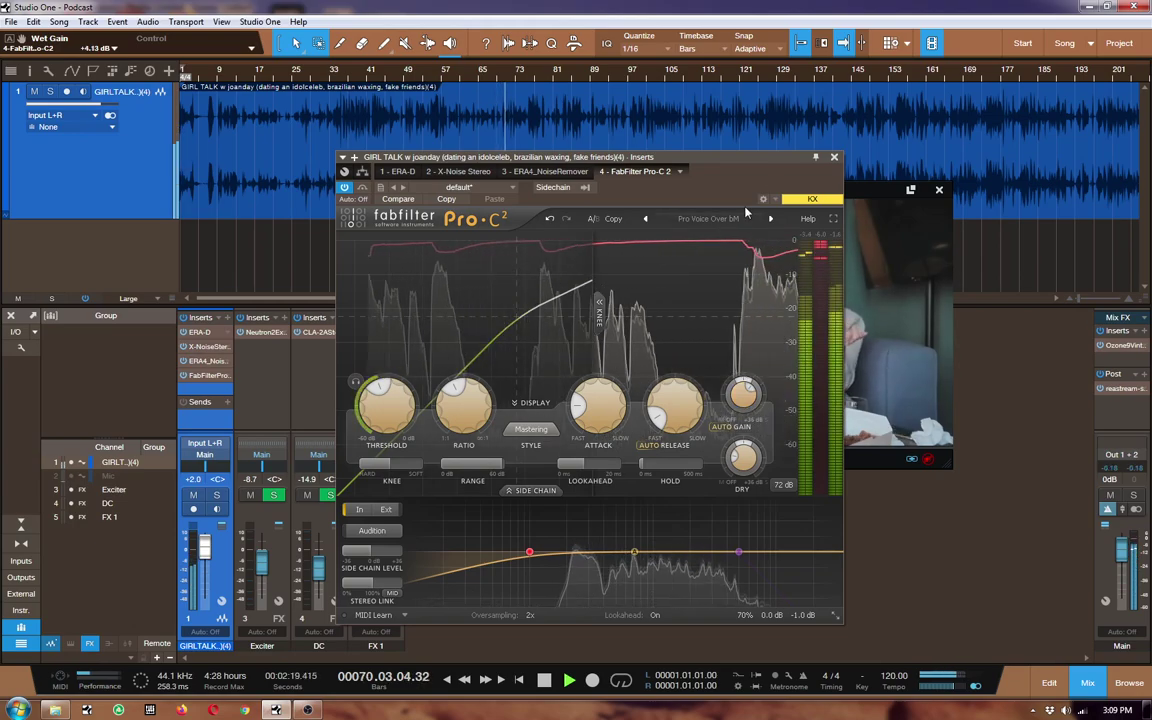
click(834, 156)
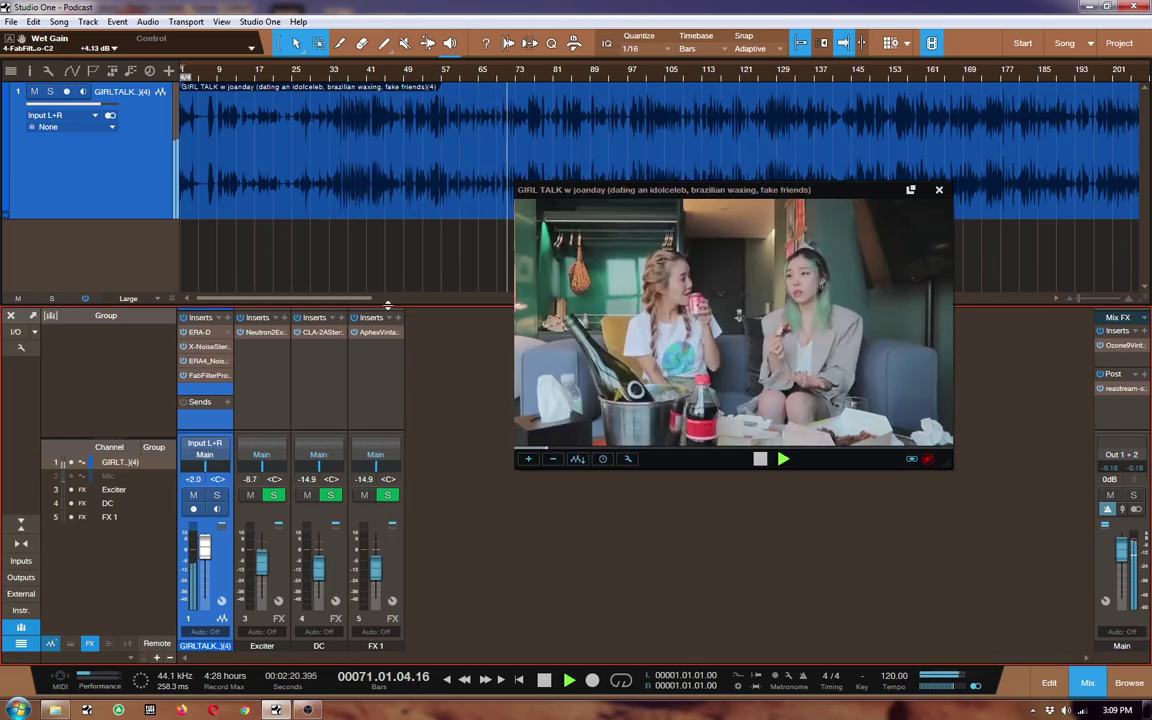
Step: Add a DC send, check the DC channel's CLA-2A, and bring DC up to about +3.4 dB
click(215, 421)
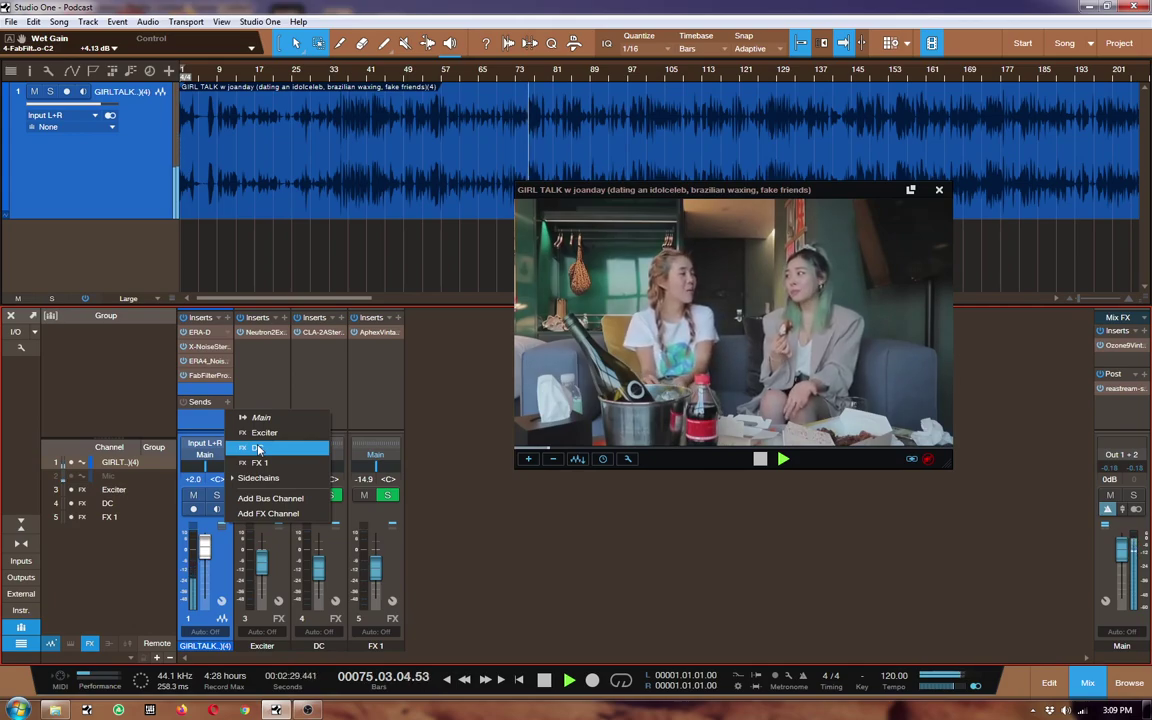
click(258, 449)
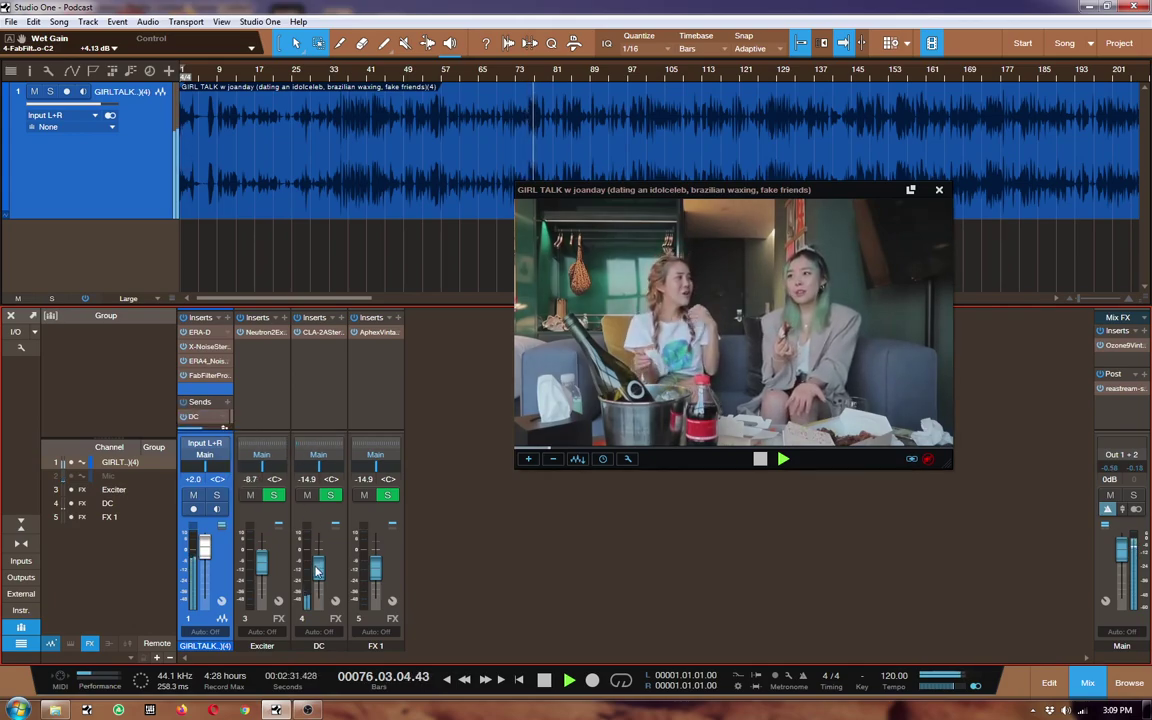
drag(318, 572, 318, 565)
double_click(327, 332)
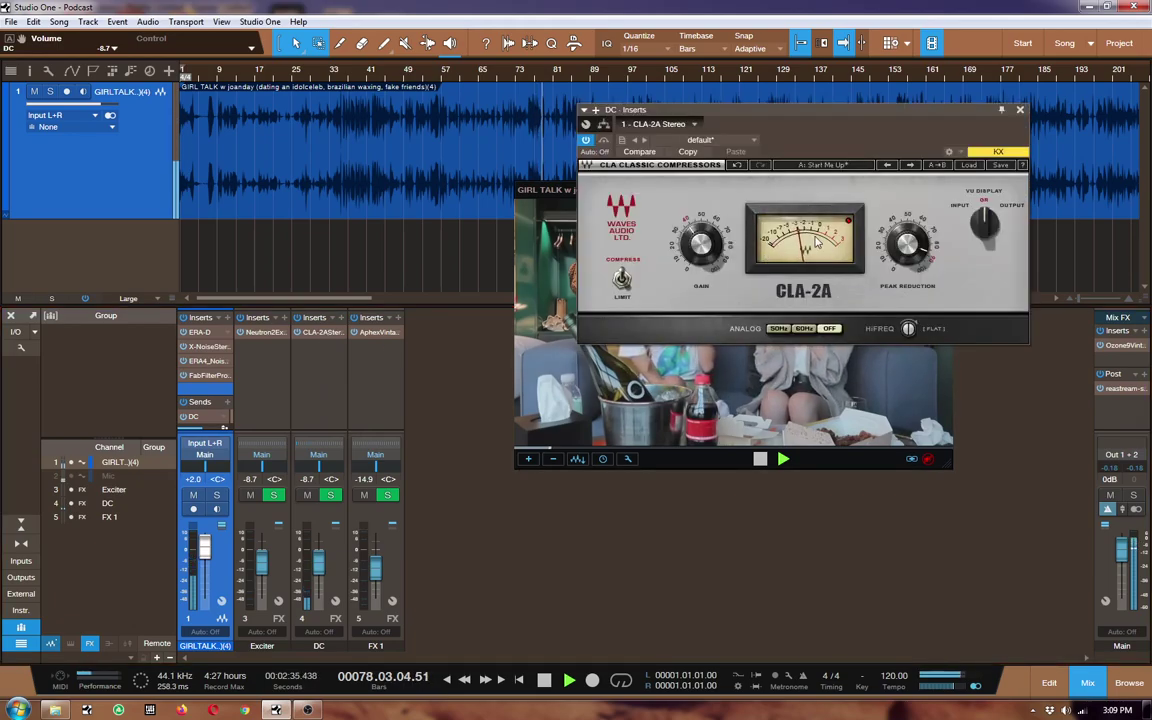
click(1020, 109)
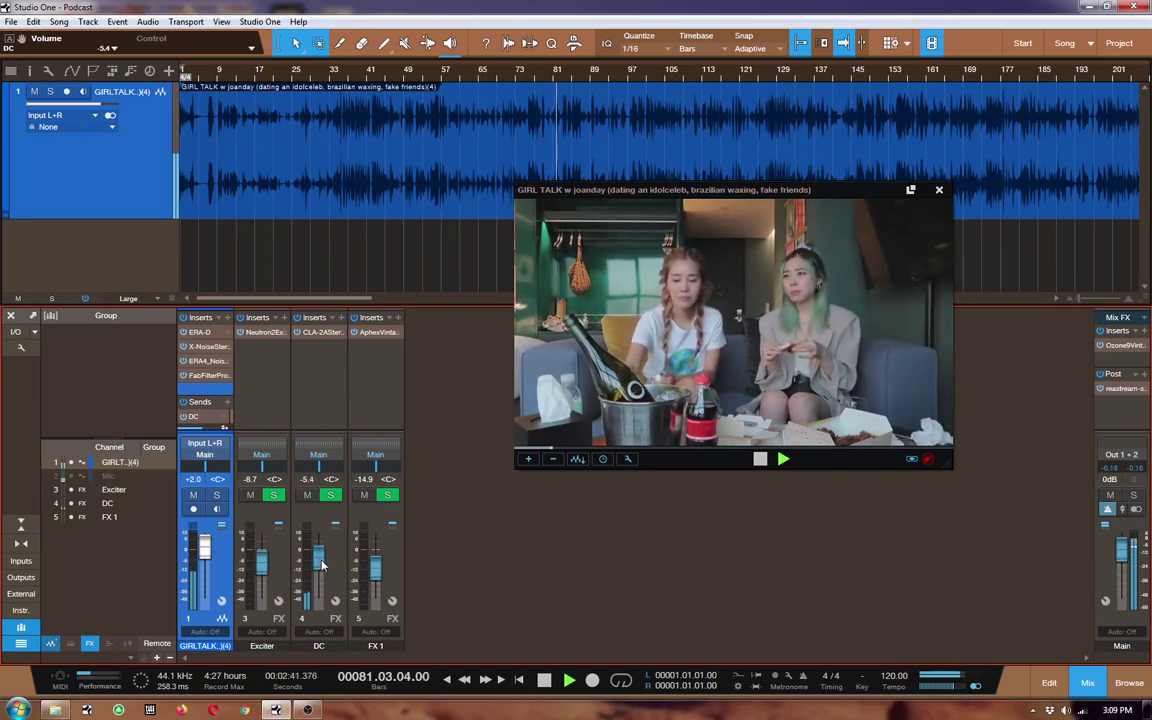
drag(320, 557, 323, 547)
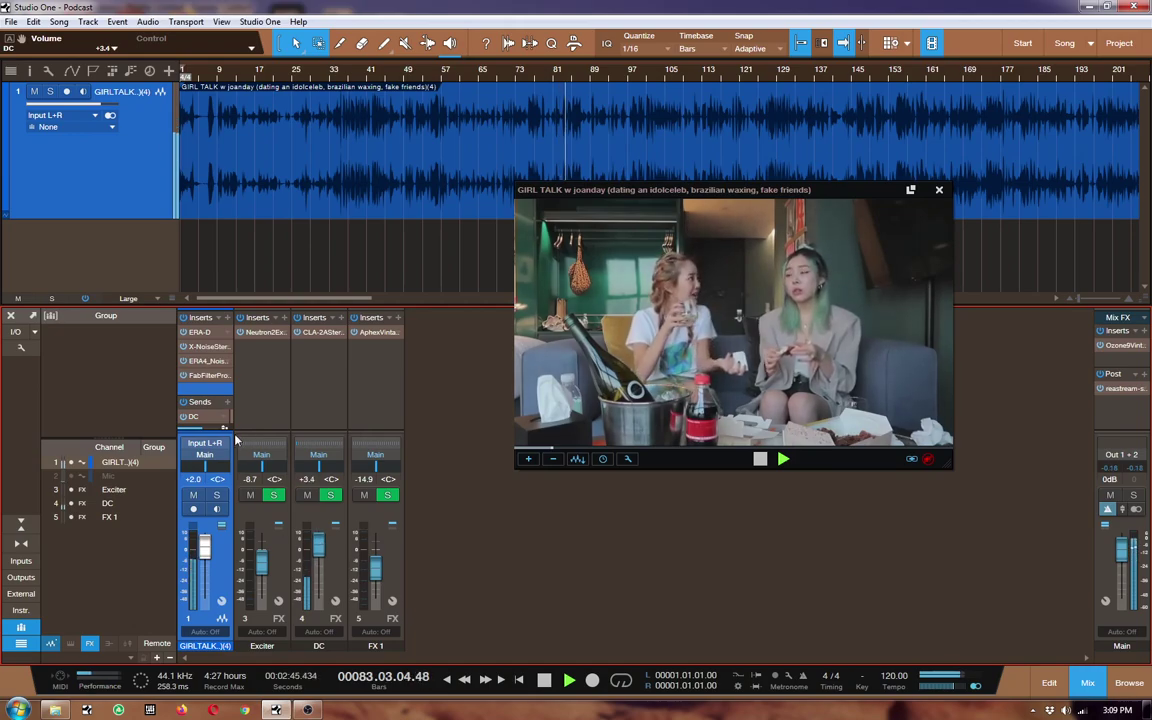
Step: Add an Exciter send, open its Neutron Exciter, and shift the band crossover
click(205, 416)
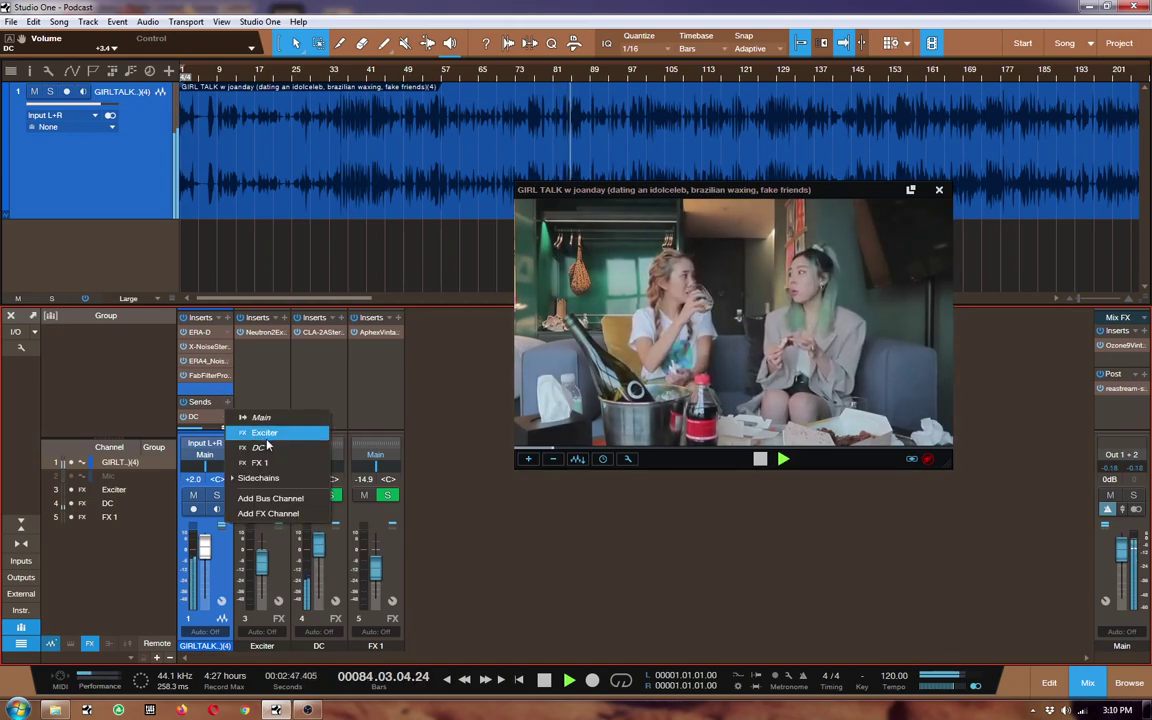
click(265, 433)
double_click(265, 332)
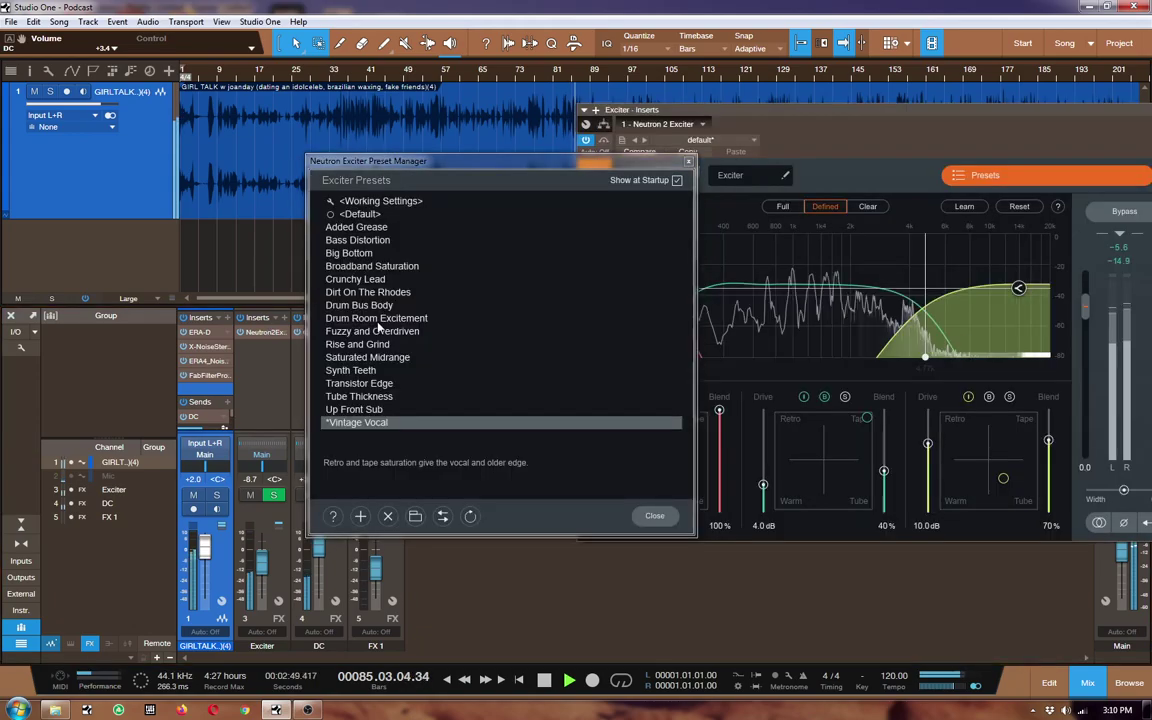
click(688, 161)
drag(677, 356, 720, 356)
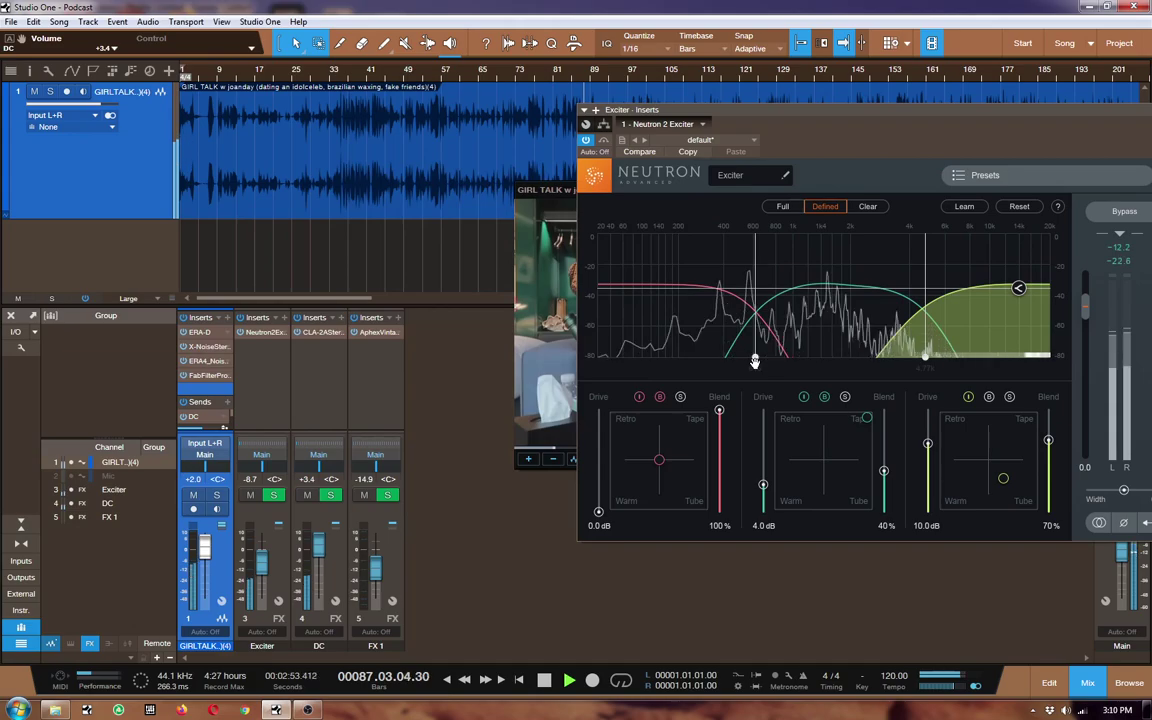
Step: Raise the Neutron Exciter mid band to 74% blend and 6.6 dB drive
drag(883, 471, 883, 436)
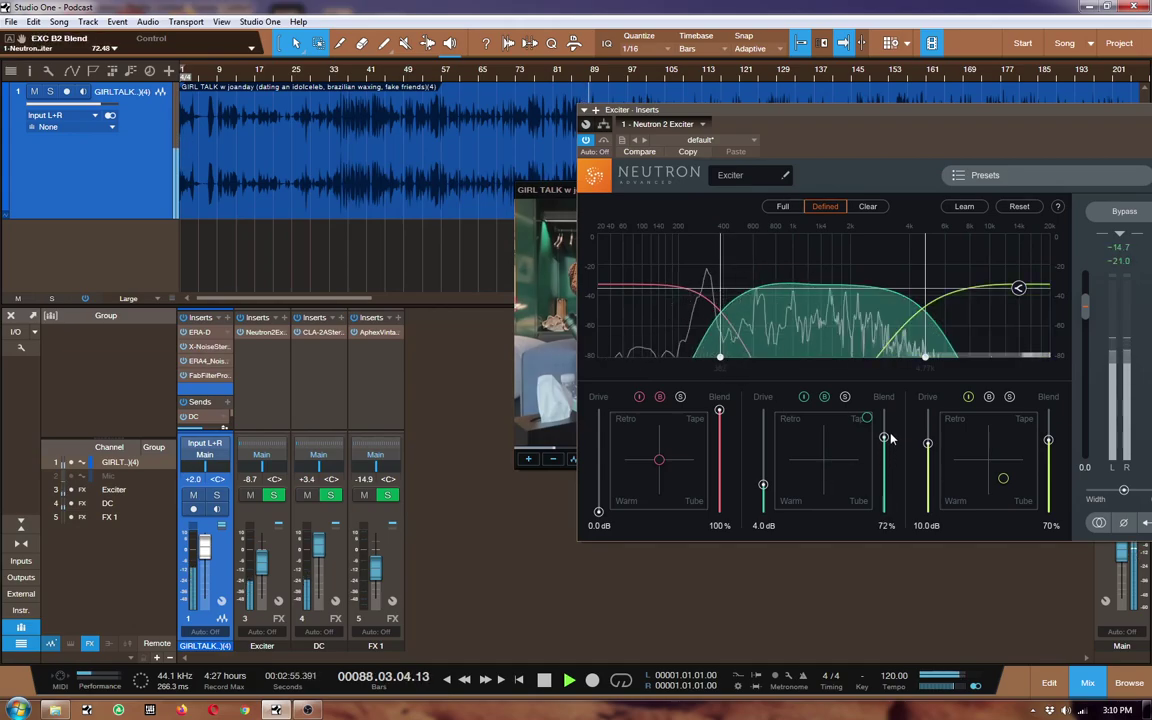
drag(763, 486, 763, 467)
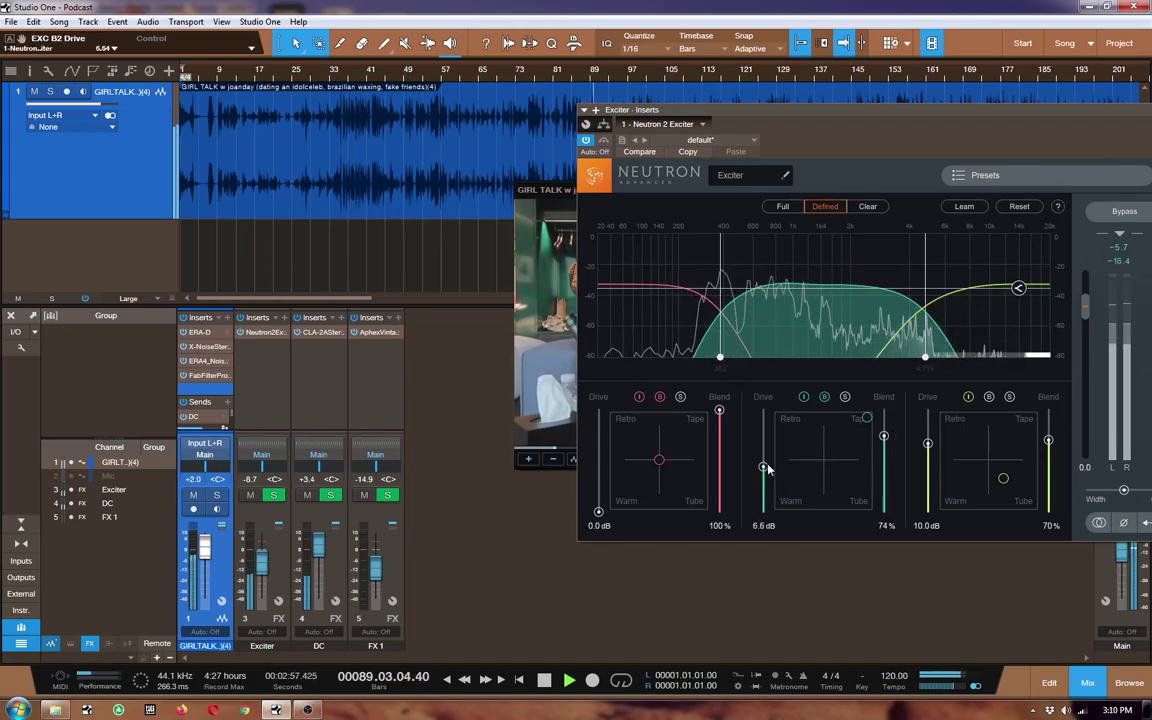
drag(852, 105, 628, 118)
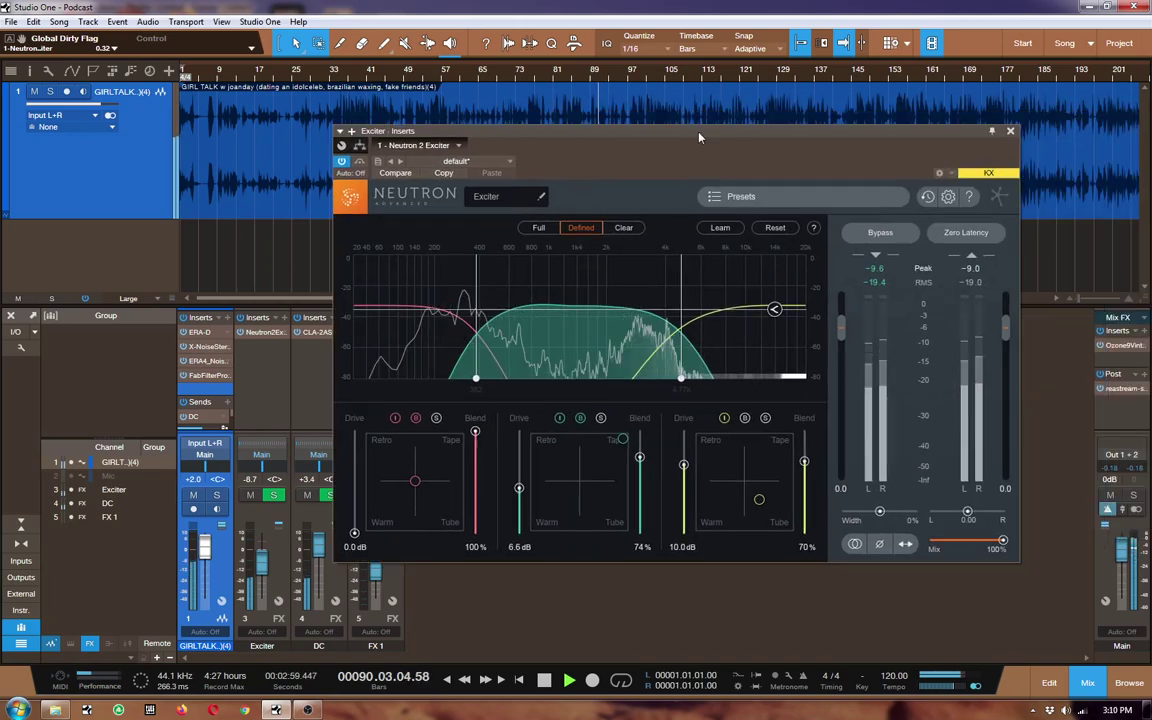
click(1009, 132)
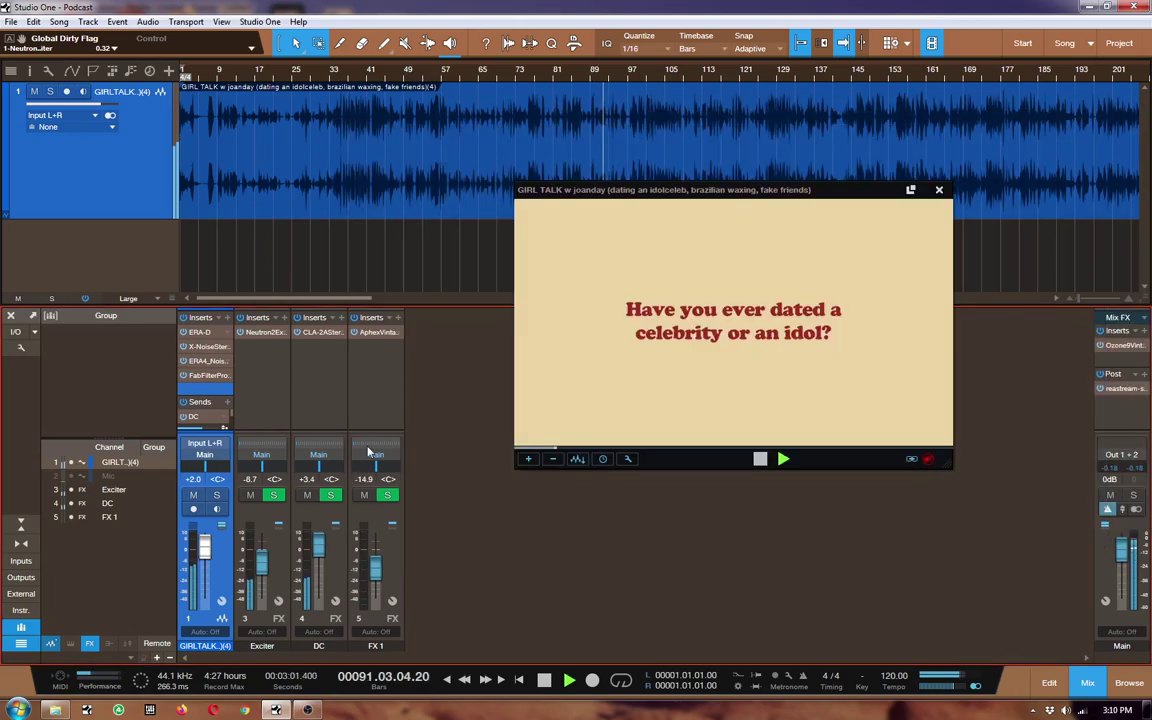
Step: Raise FX 1 to -12.1 dB and switch its Aphex Vintage Exciter mode to Mix1
click(226, 402)
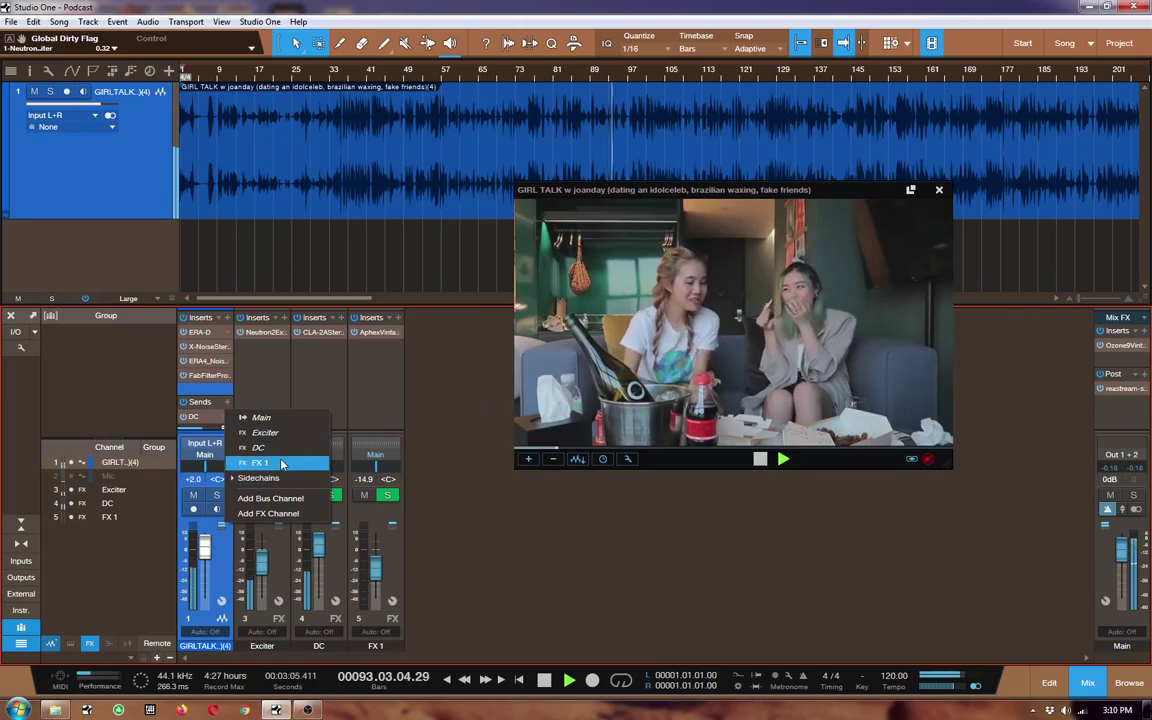
click(265, 432)
drag(378, 570, 378, 562)
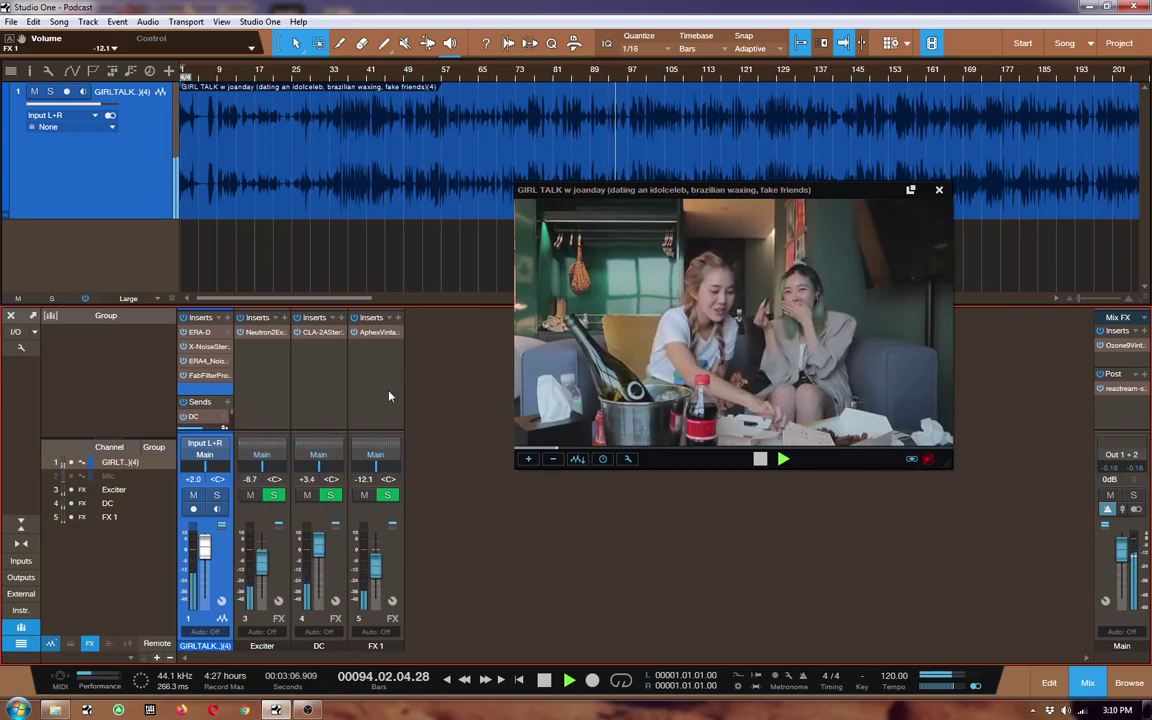
double_click(376, 332)
click(540, 340)
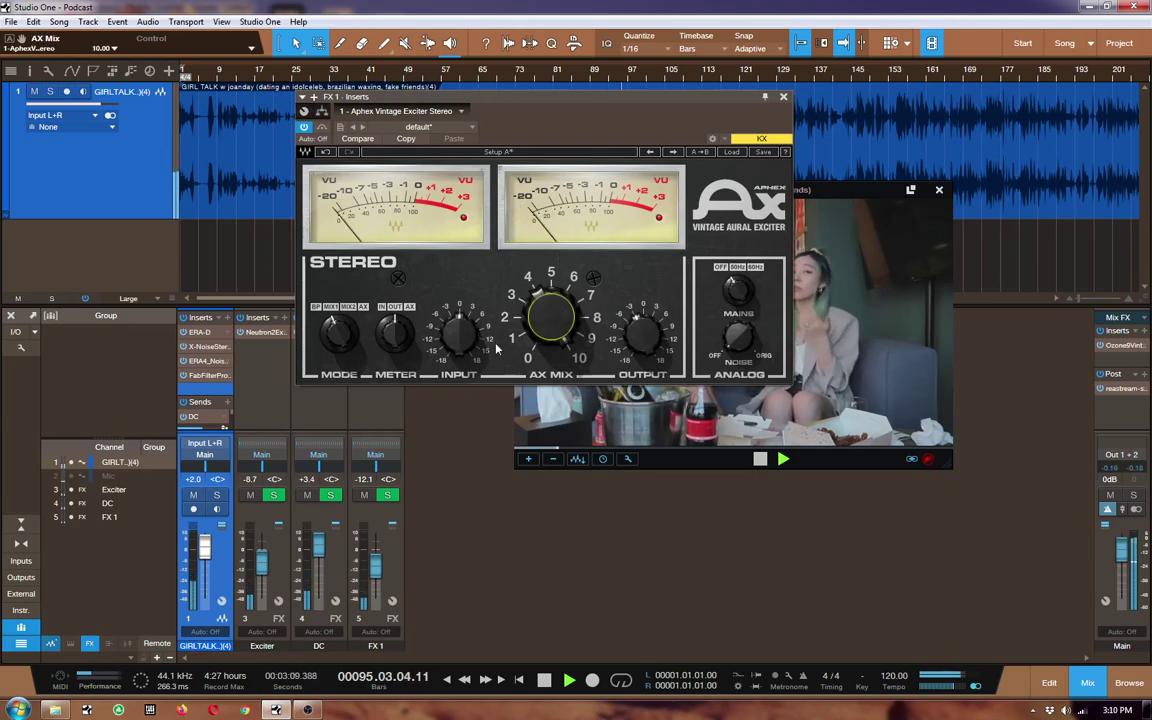
click(335, 332)
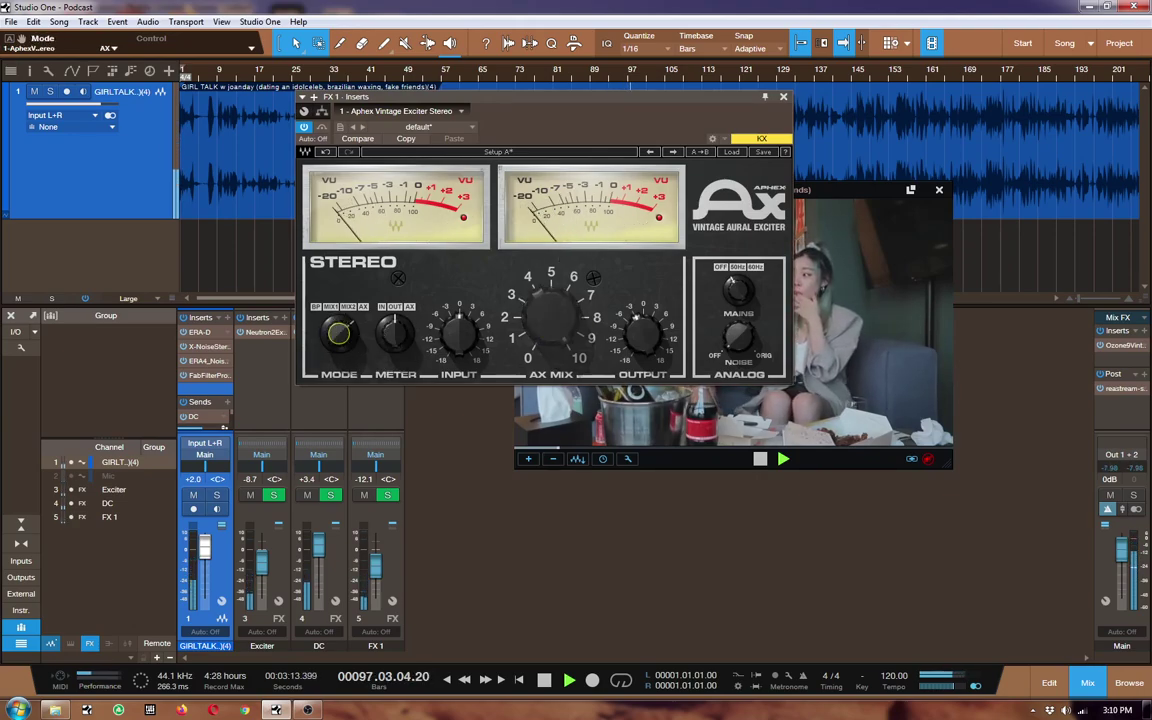
drag(340, 335, 348, 345)
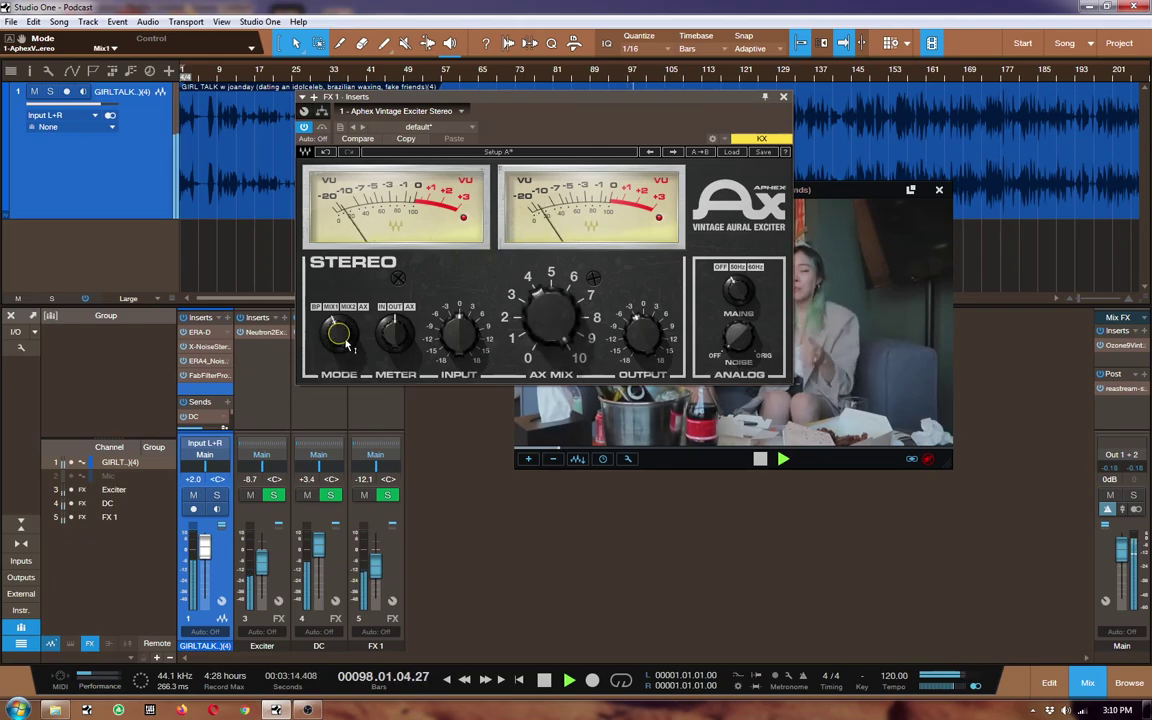
Step: Load the Female Voice Touch Up preset and turn AX Mix up to about 9.9
click(733, 152)
mouse_move(767, 273)
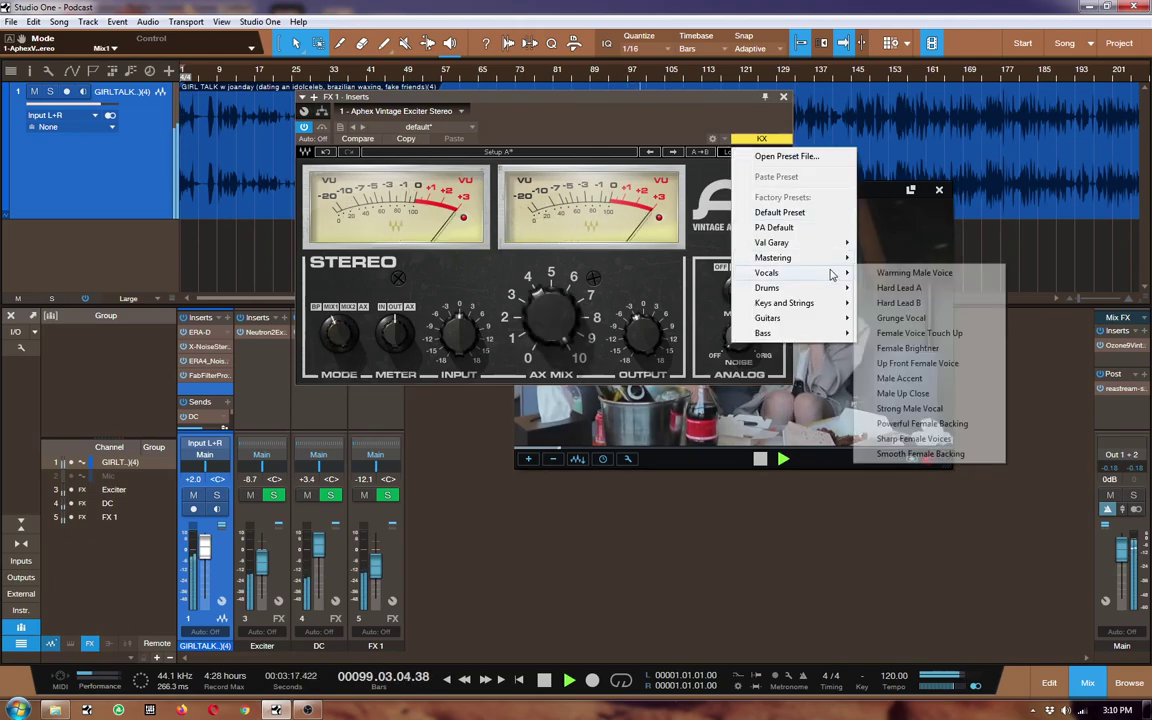
click(959, 336)
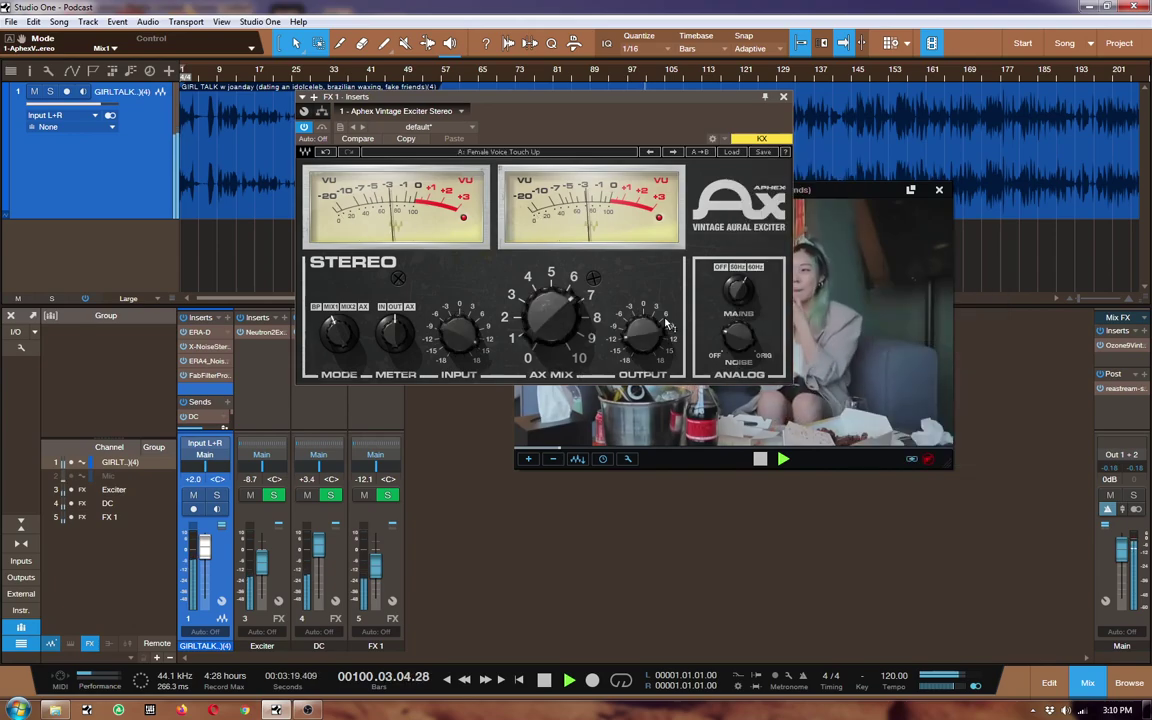
drag(548, 318, 548, 290)
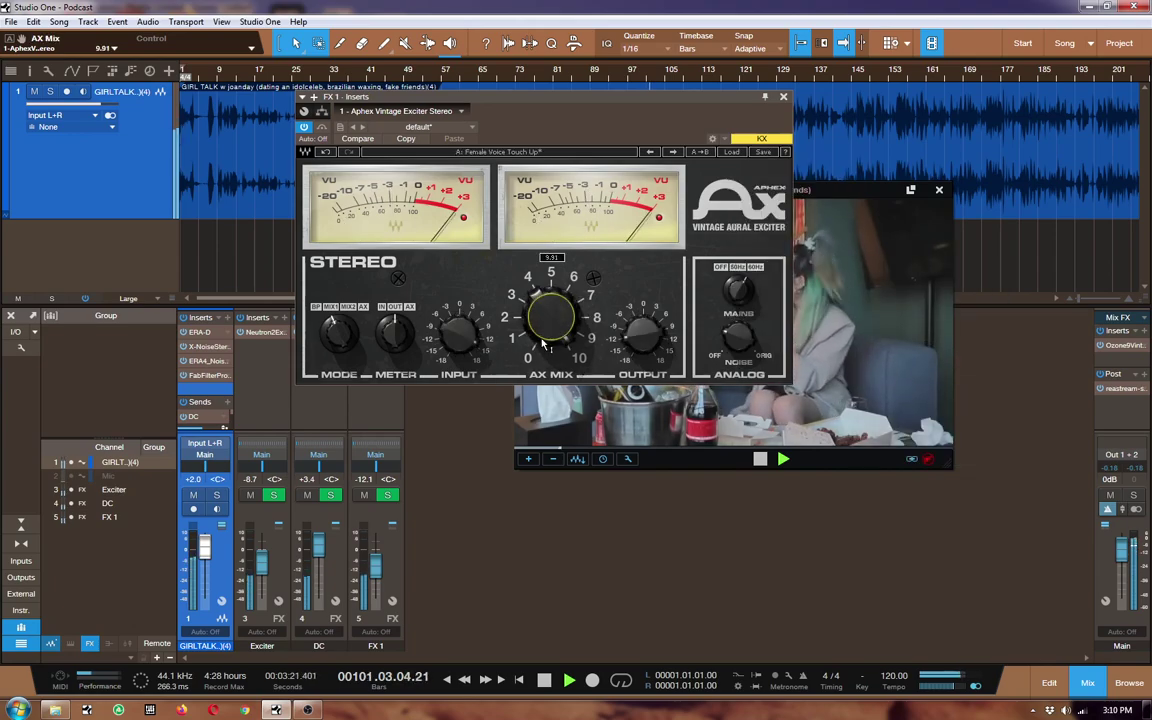
click(783, 97)
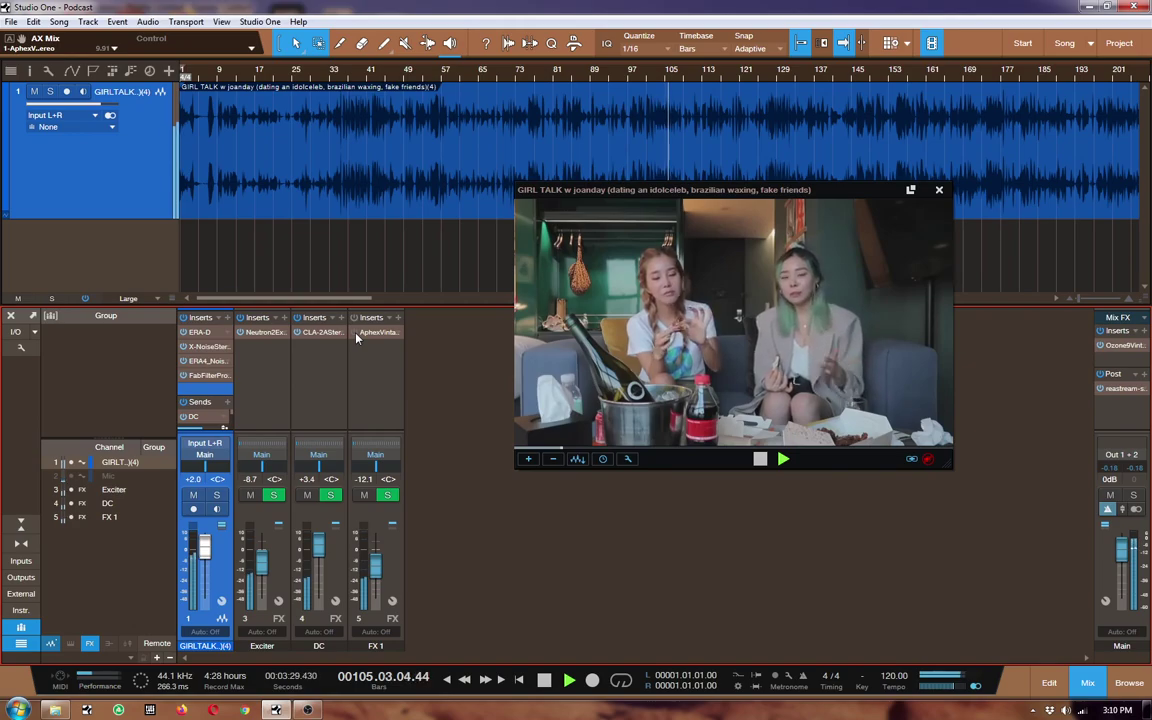
Step: Raise FX 1 to -5.0 dB, resize the console, and stop playback at the song start
drag(378, 580, 380, 568)
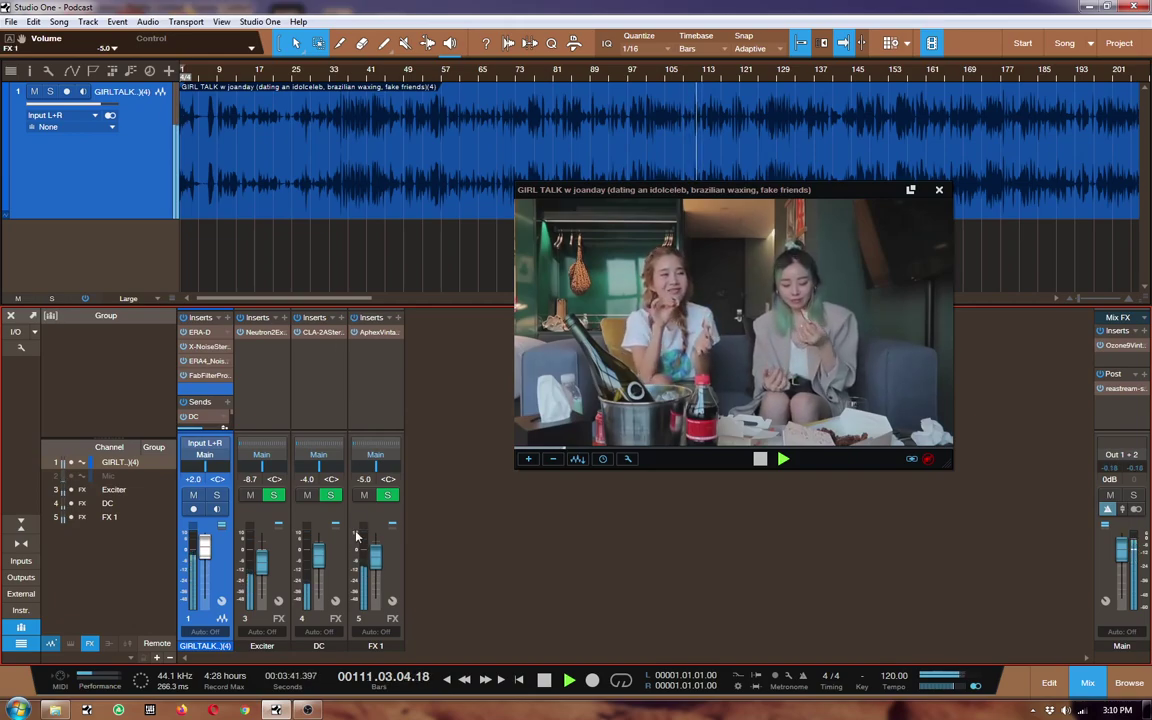
drag(211, 307, 211, 262)
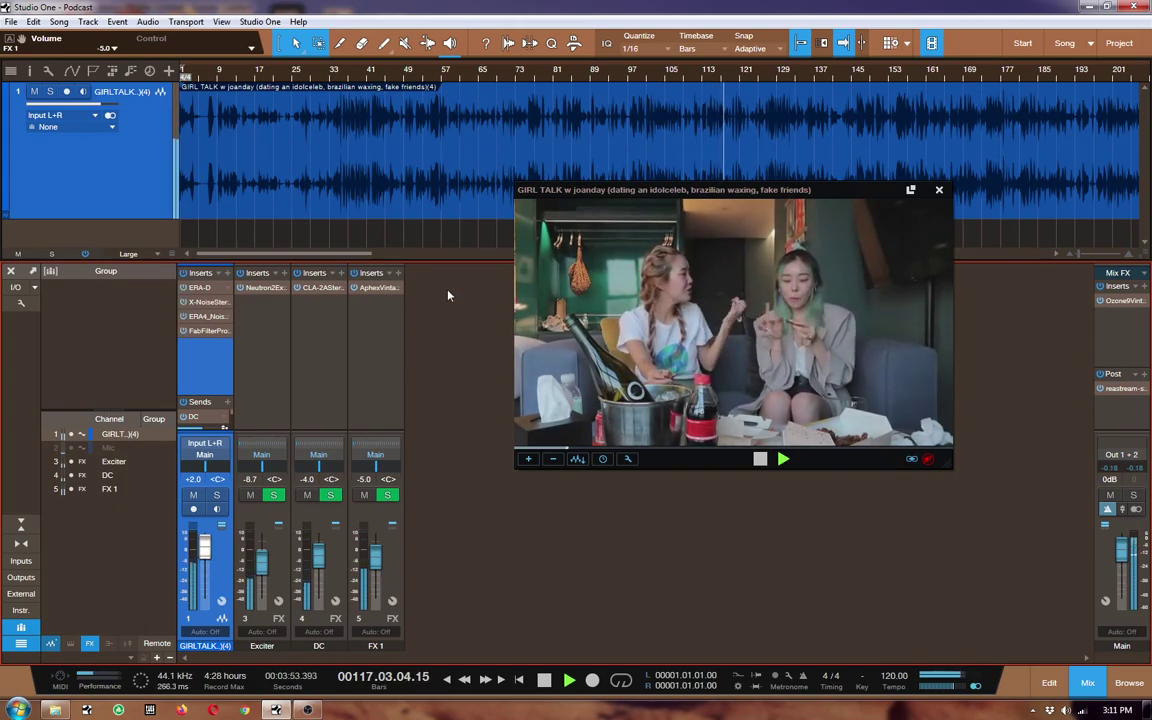
drag(310, 262, 310, 302)
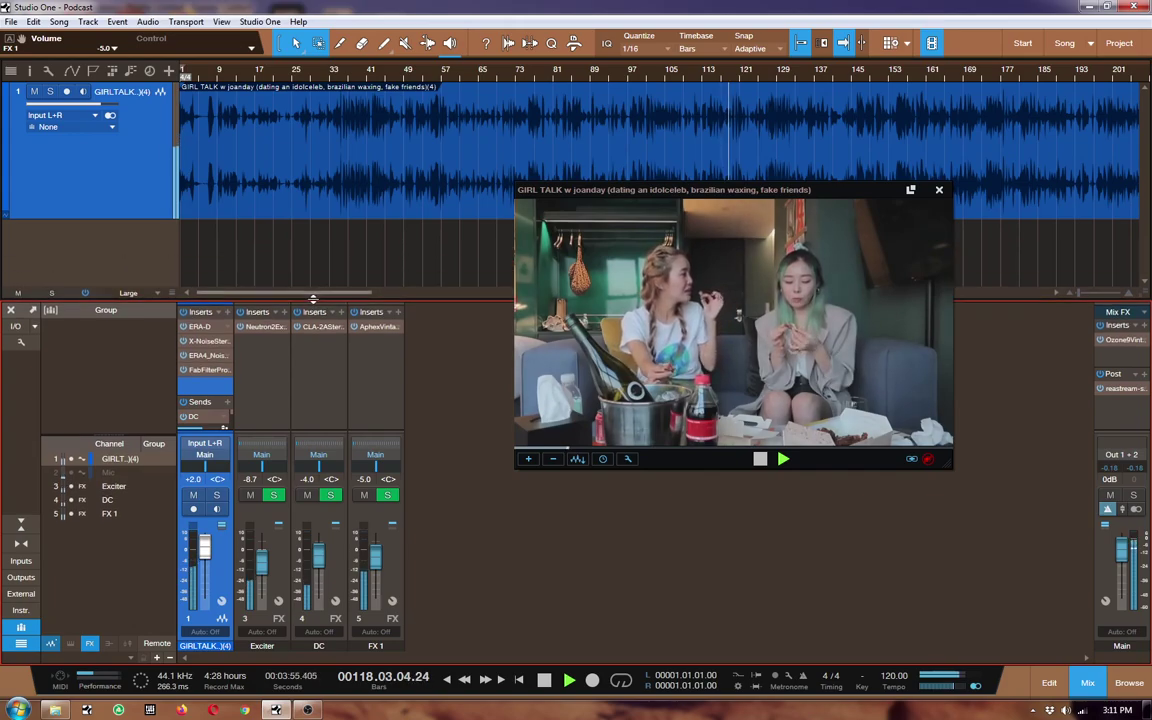
key(space)
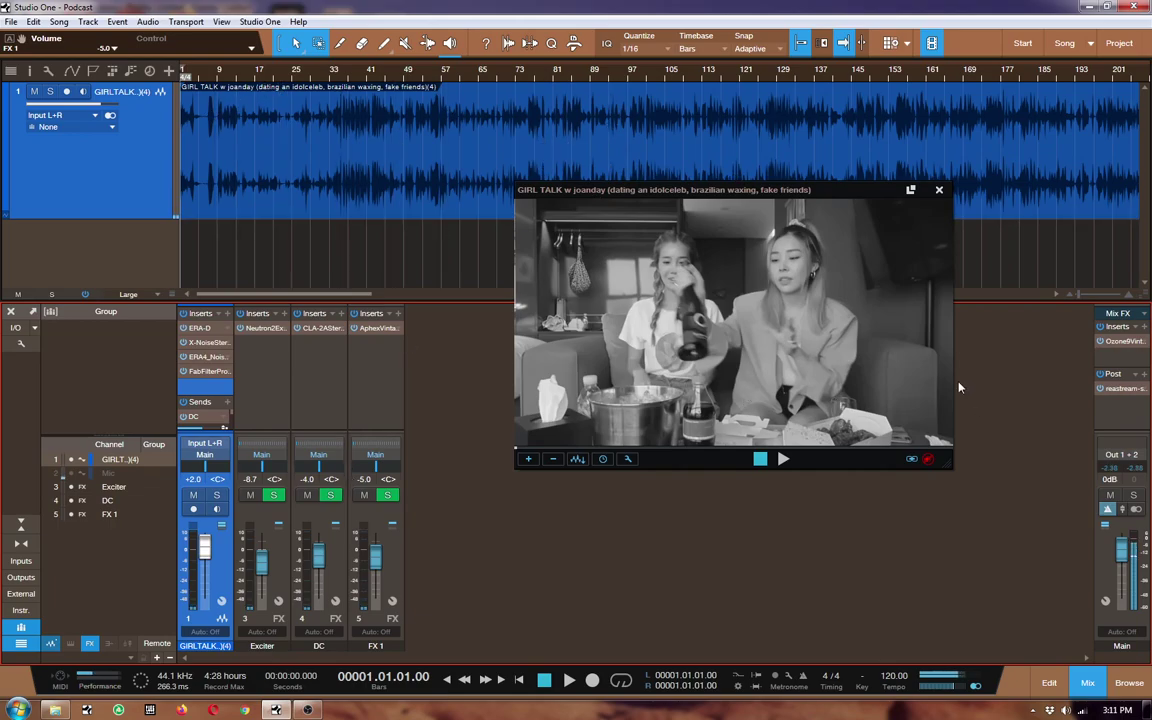
Step: Hide the mixer and drag Revenge Body Beat MP3 from the Music library into the song
click(1089, 683)
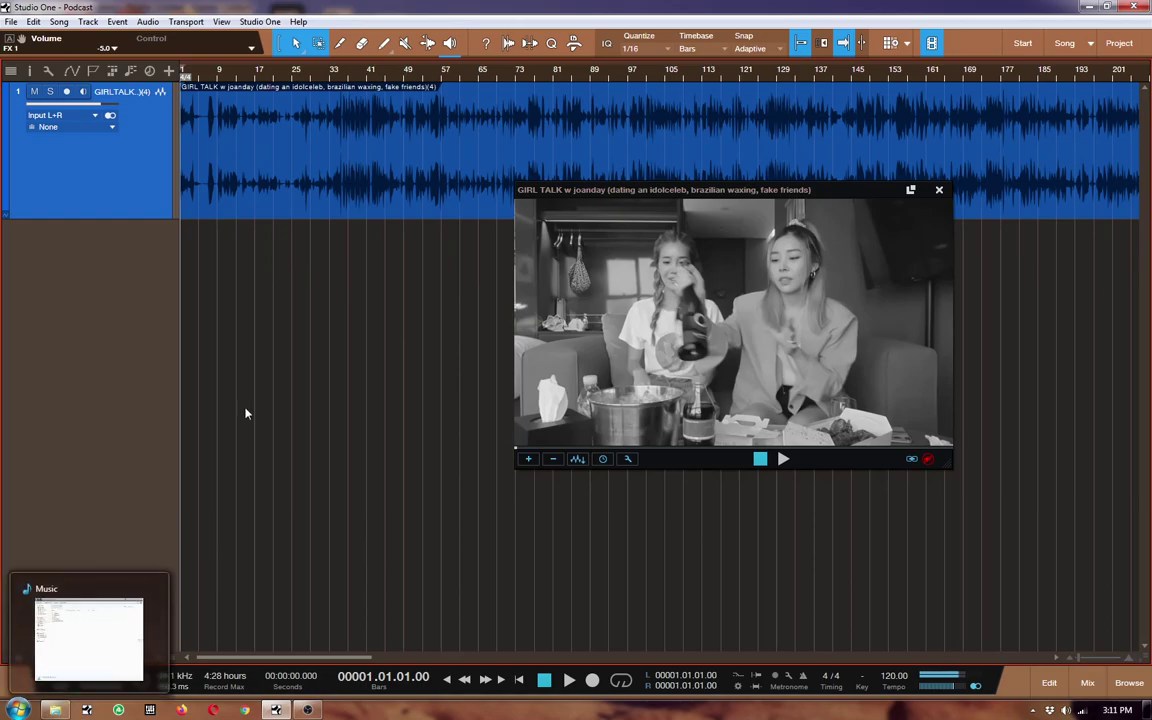
mouse_move(55, 710)
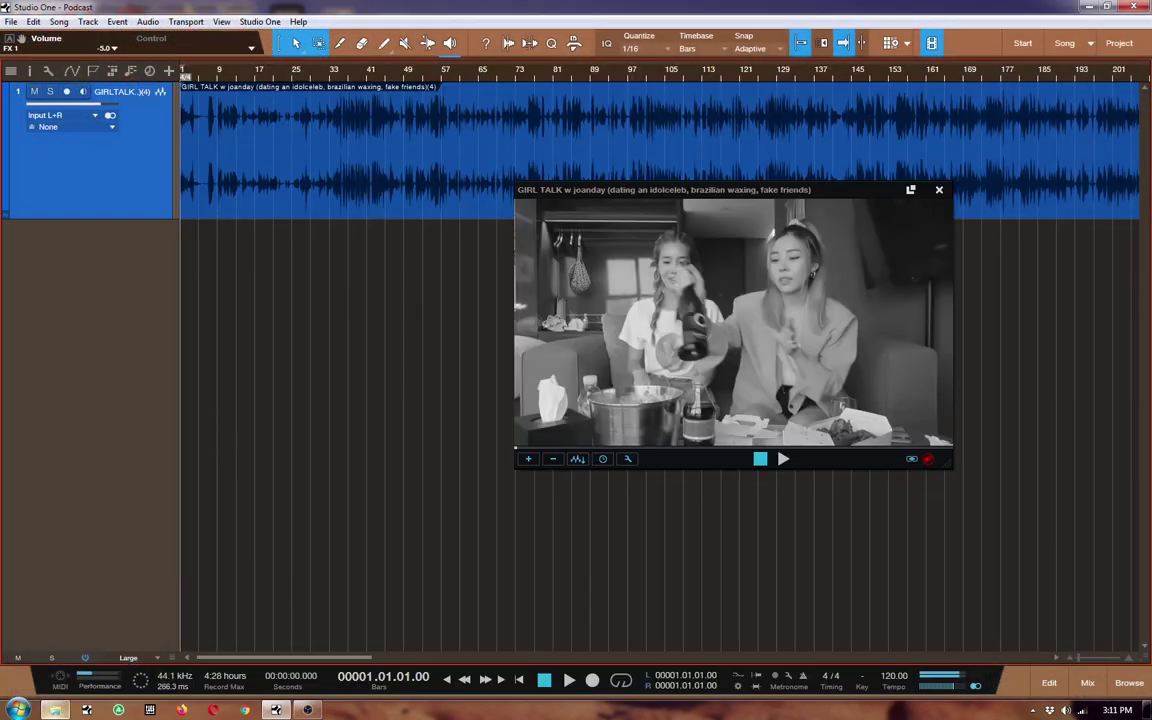
click(54, 710)
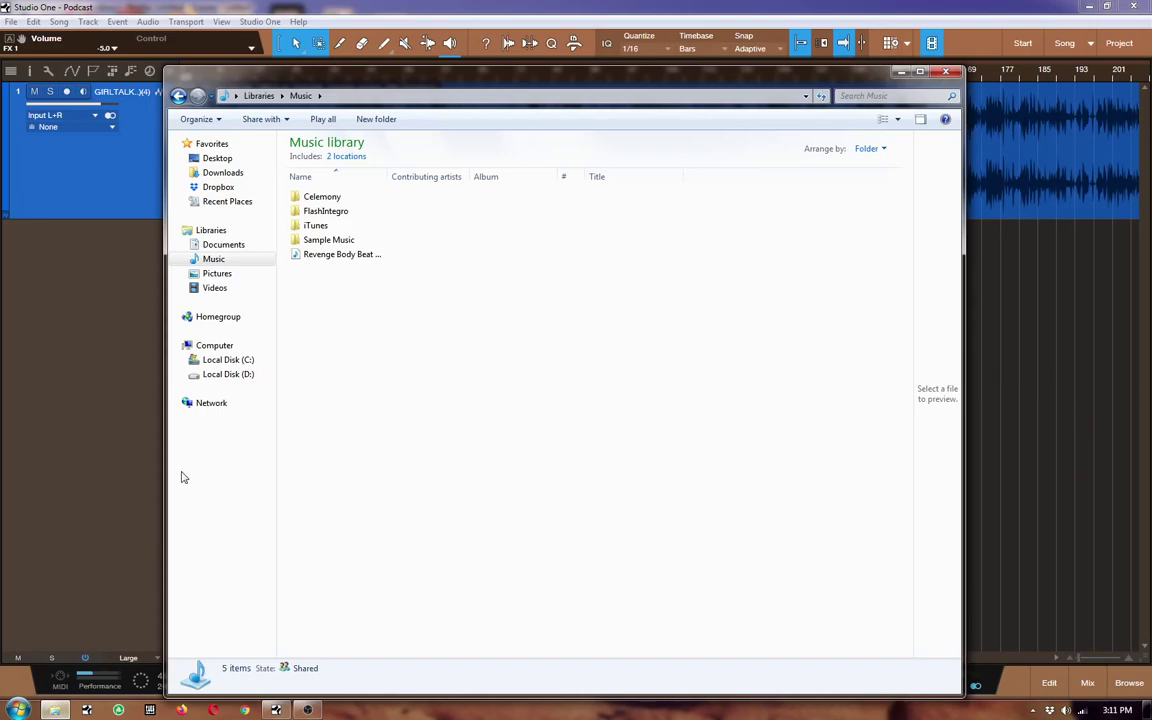
mouse_move(320, 255)
mouse_down()
mouse_move(200, 345)
mouse_move(103, 260)
mouse_up()
drag(336, 256, 985, 283)
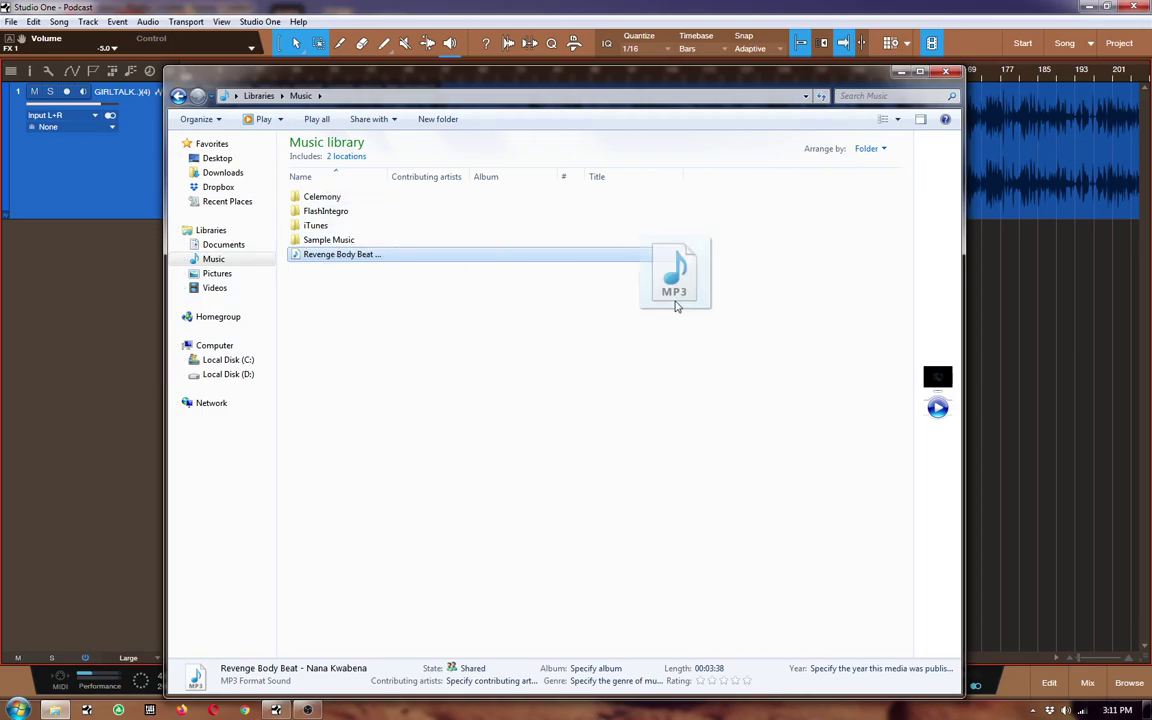
Step: Move the music clip to bar 1 and trim its start
click(900, 72)
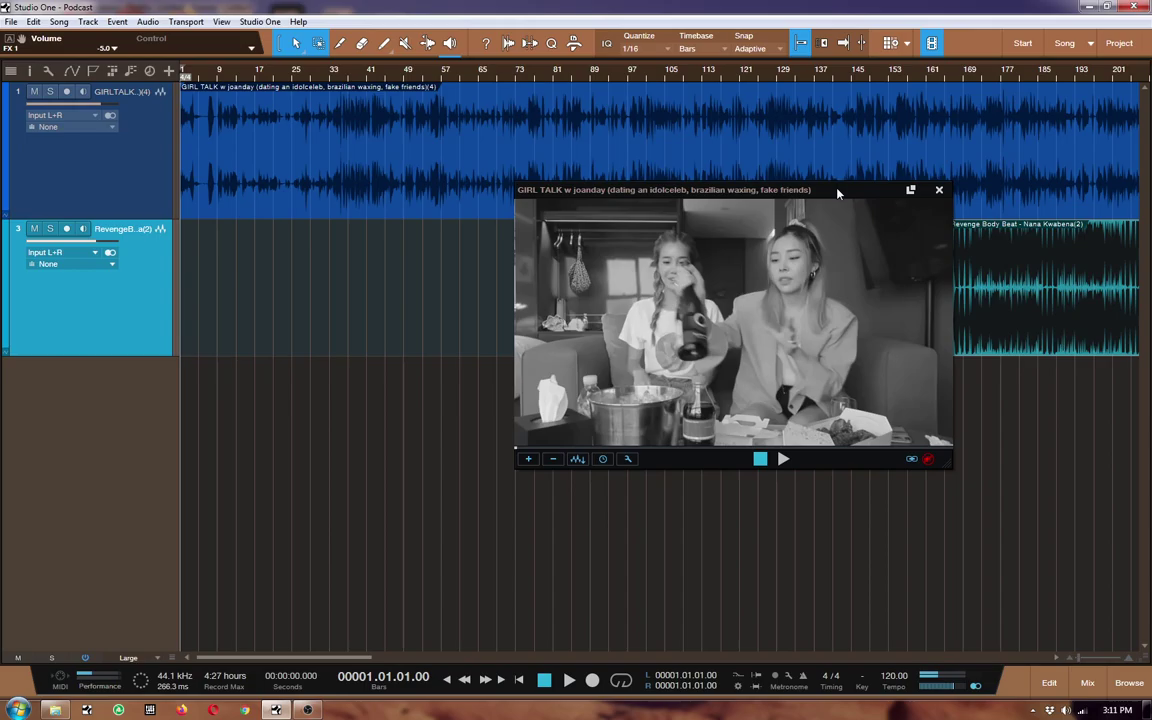
drag(833, 186, 884, 422)
drag(960, 285, 185, 278)
scroll(339, 120, up, 5)
scroll(339, 120, down, 4)
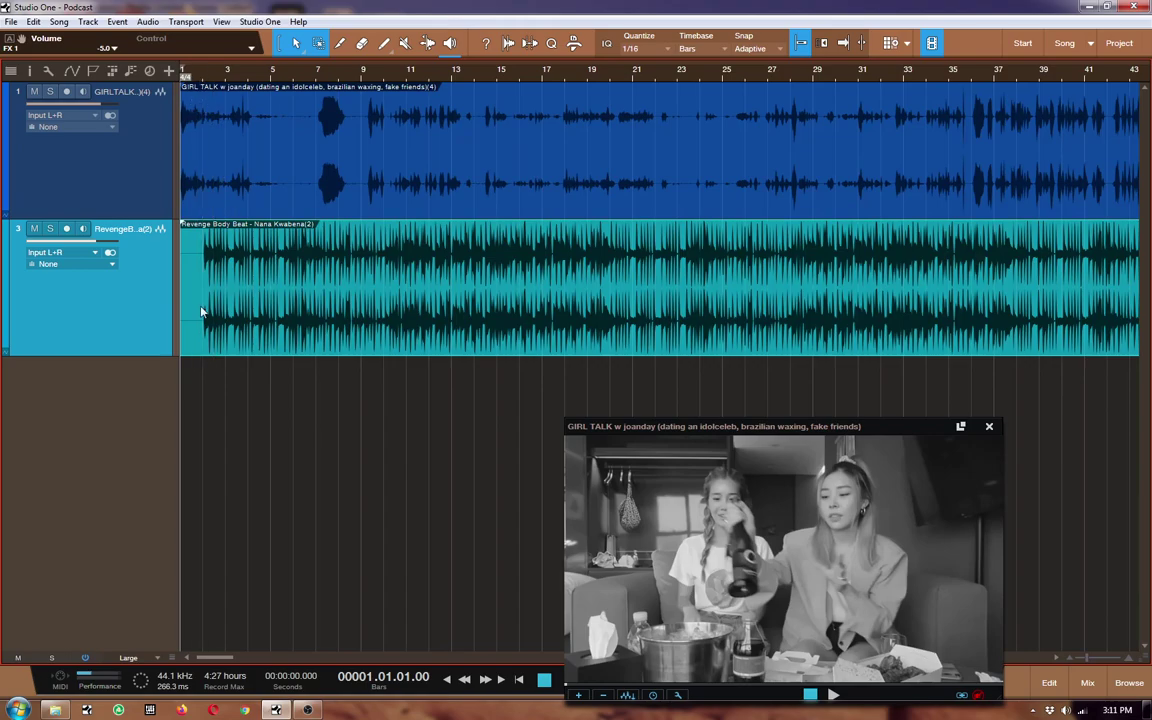
mouse_move(182, 282)
mouse_down()
mouse_move(201, 282)
mouse_move(180, 282)
mouse_up()
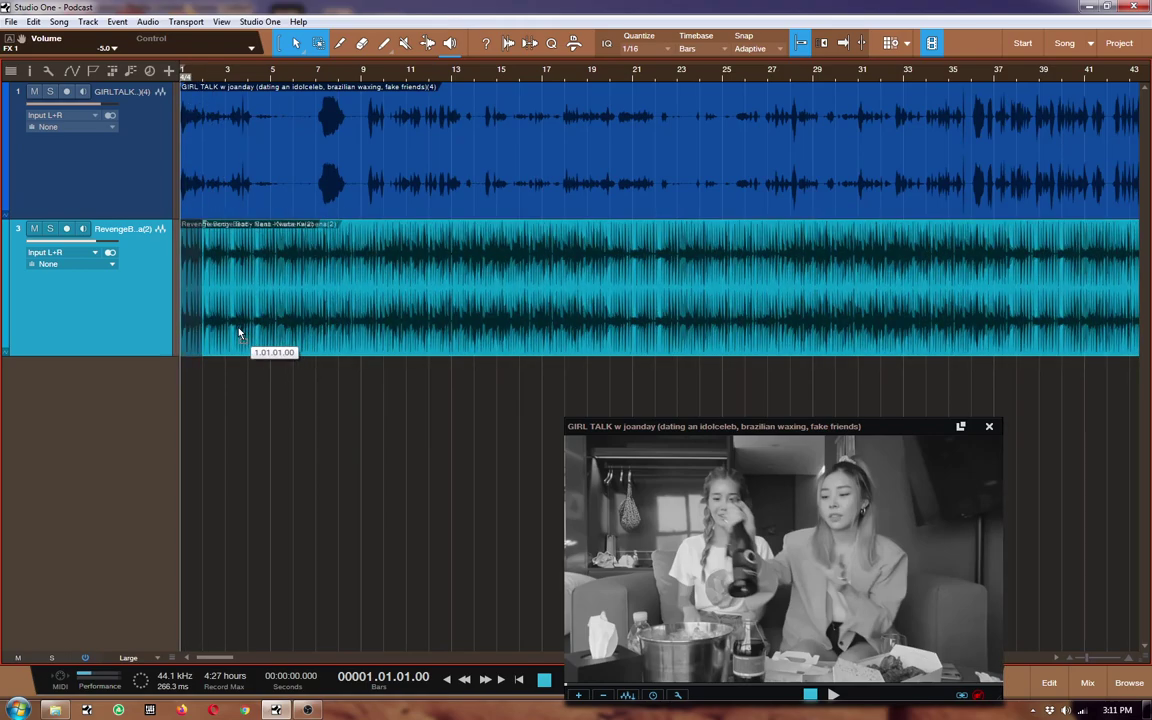
key(space)
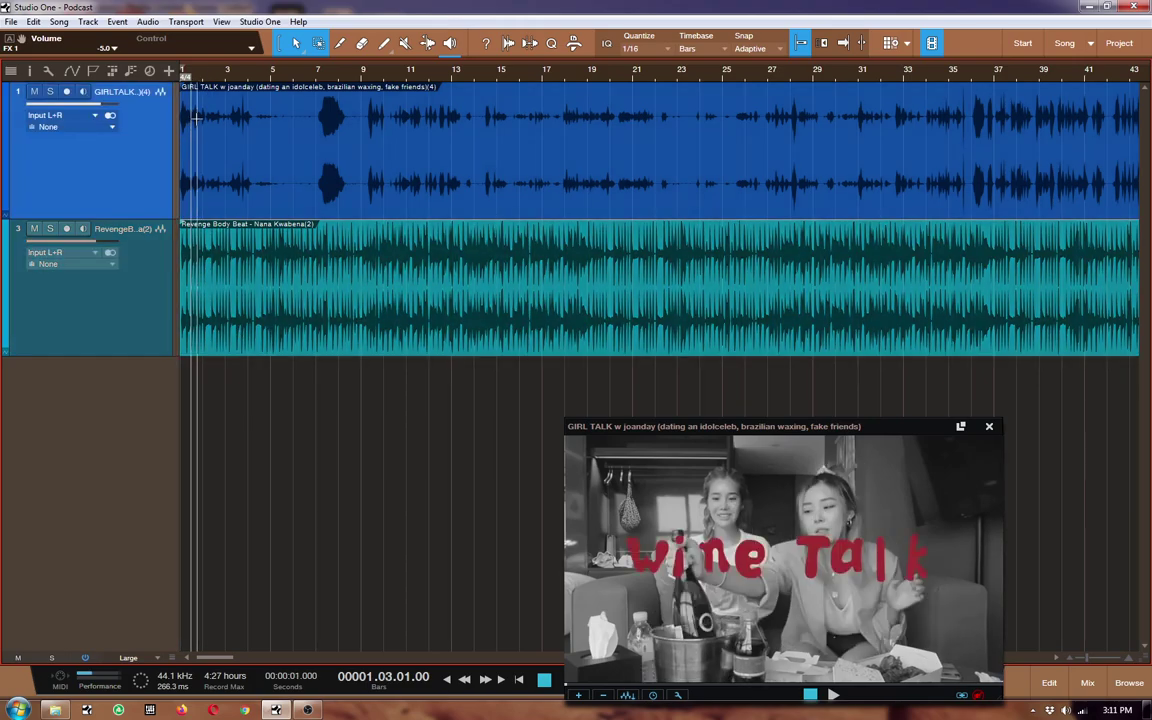
Step: Lengthen the dialogue clip's fade-in to about 800 ms with an exponential curve
drag(196, 73, 444, 120)
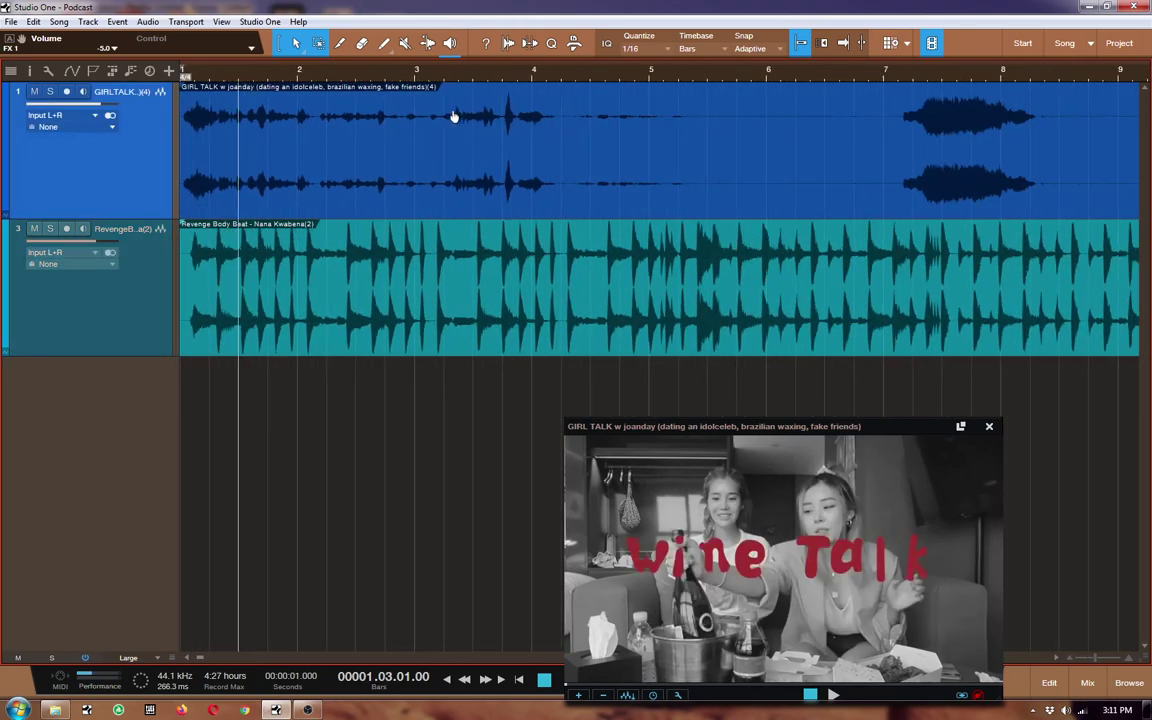
scroll(420, 115, down, 3)
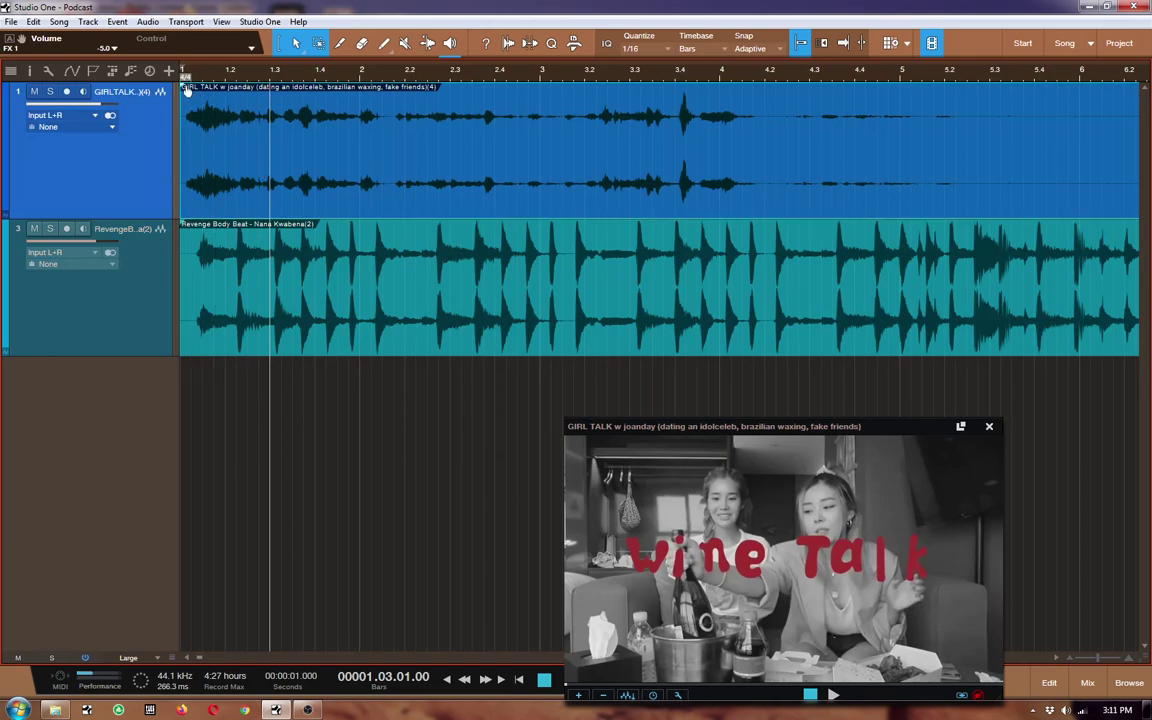
drag(189, 91, 270, 104)
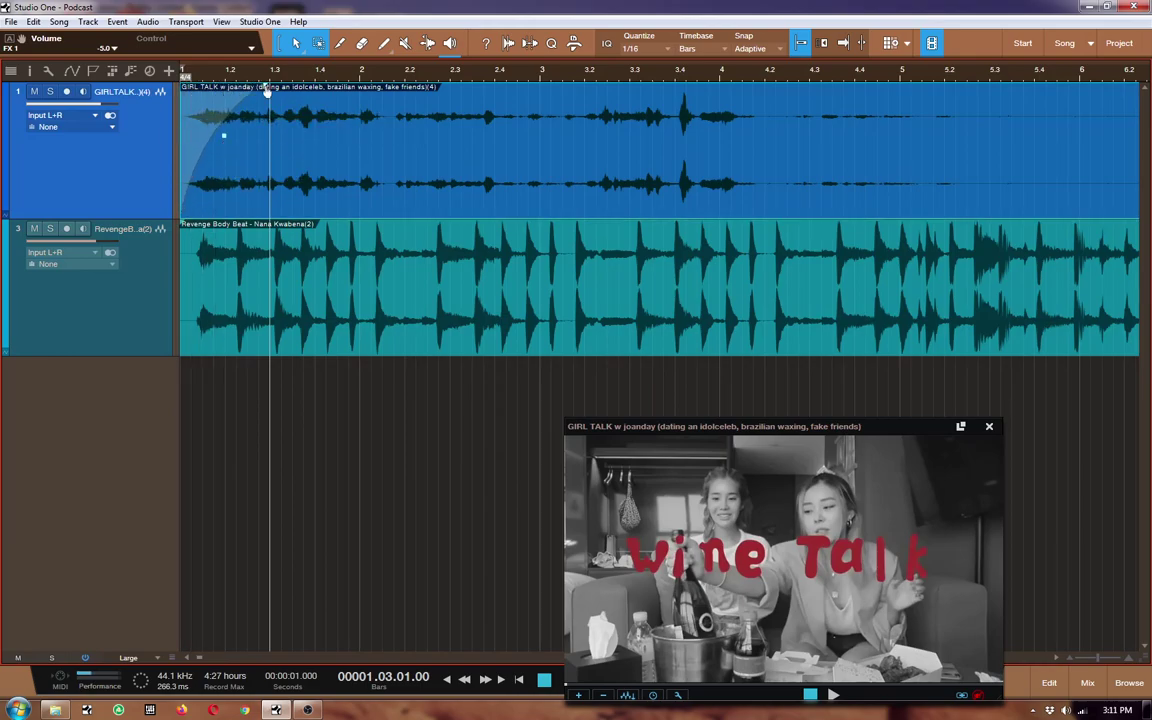
mouse_move(186, 88)
mouse_down()
mouse_move(228, 137)
mouse_move(228, 165)
mouse_up()
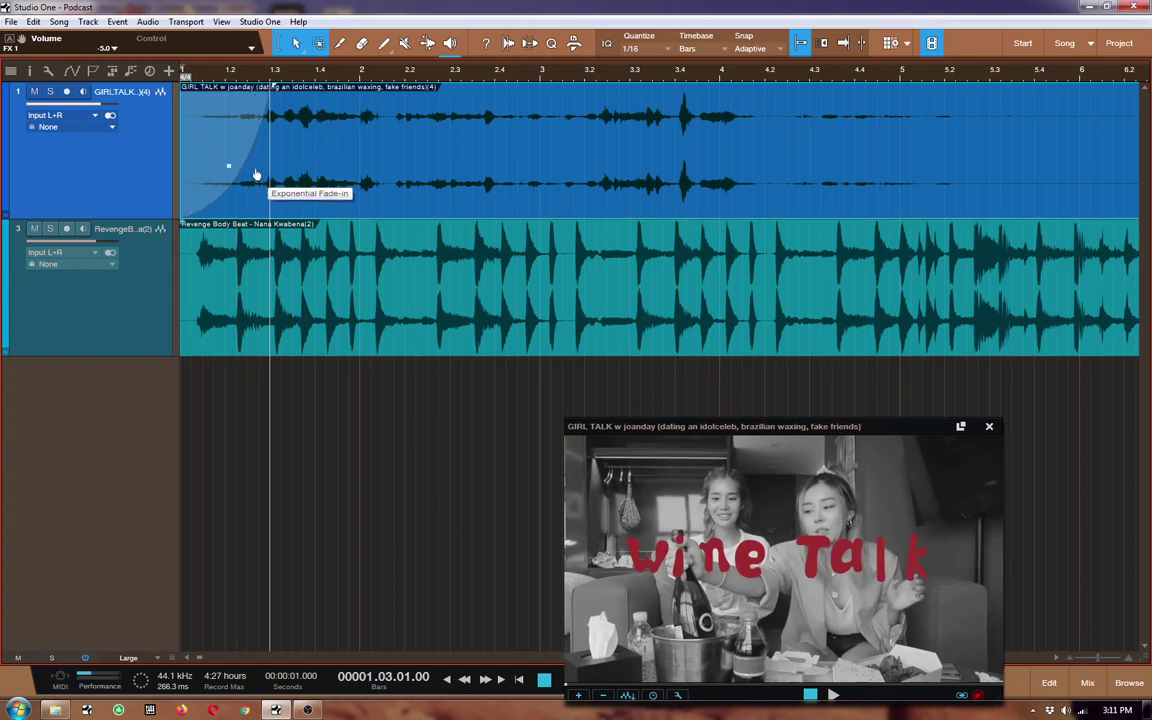
click(235, 358)
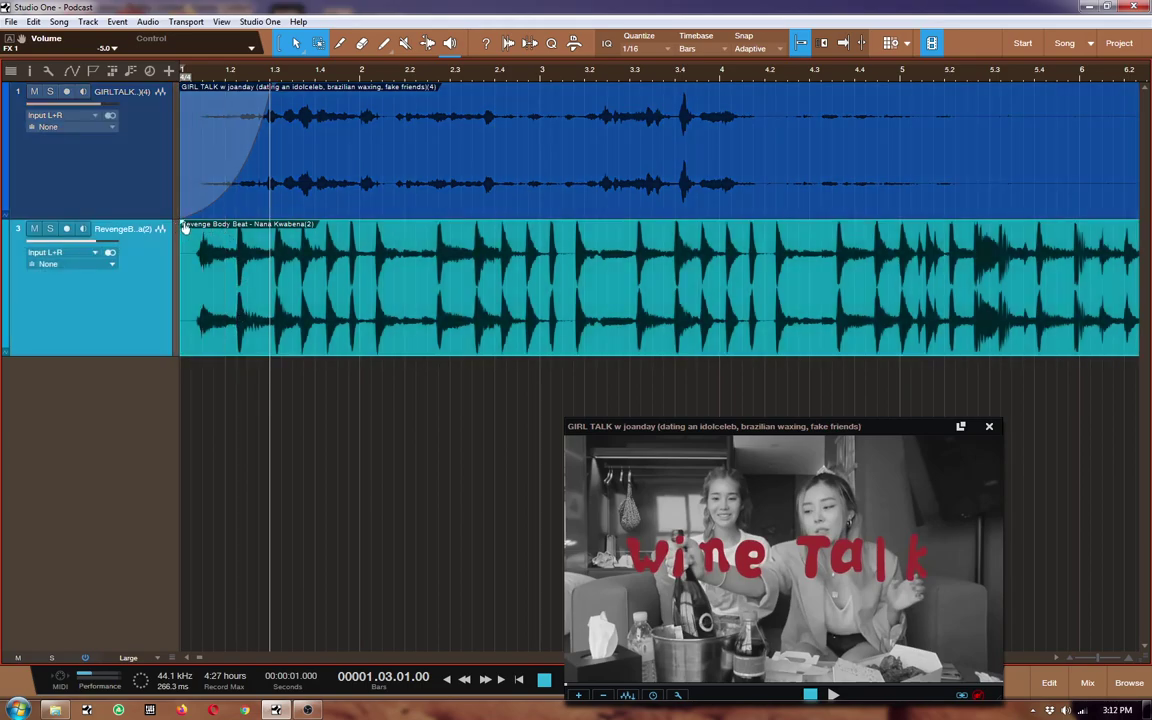
Step: Show the volume automation lane for the music track
click(290, 290)
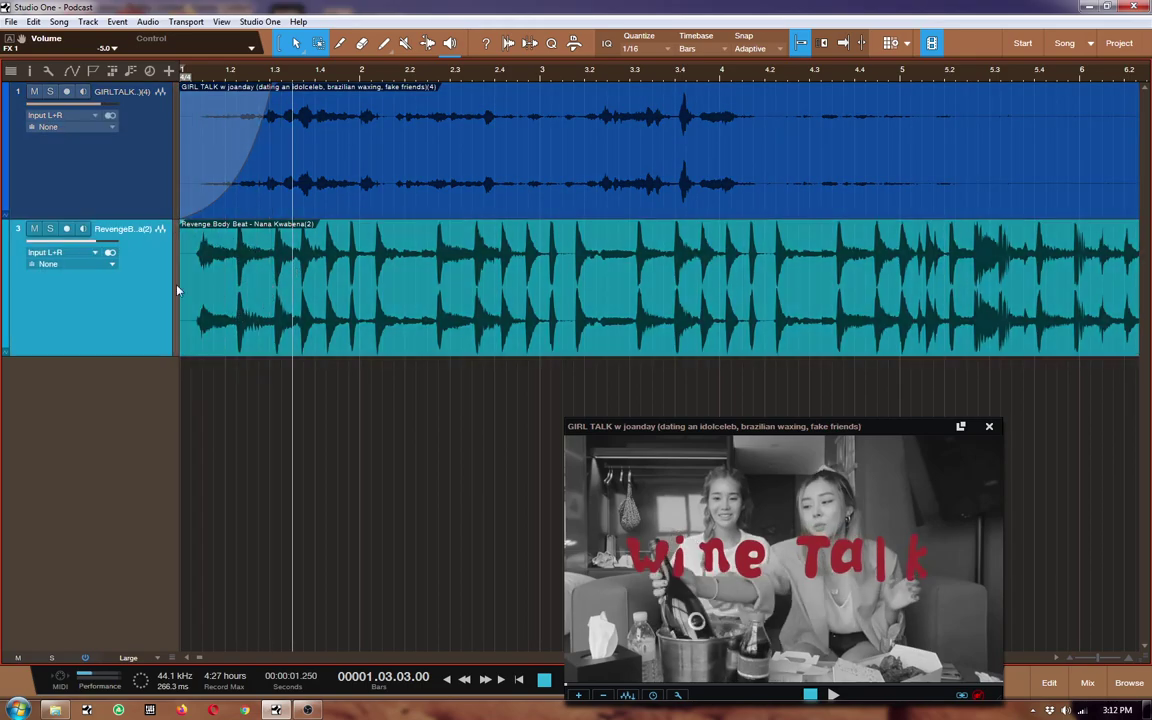
click(97, 264)
click(134, 230)
key(a)
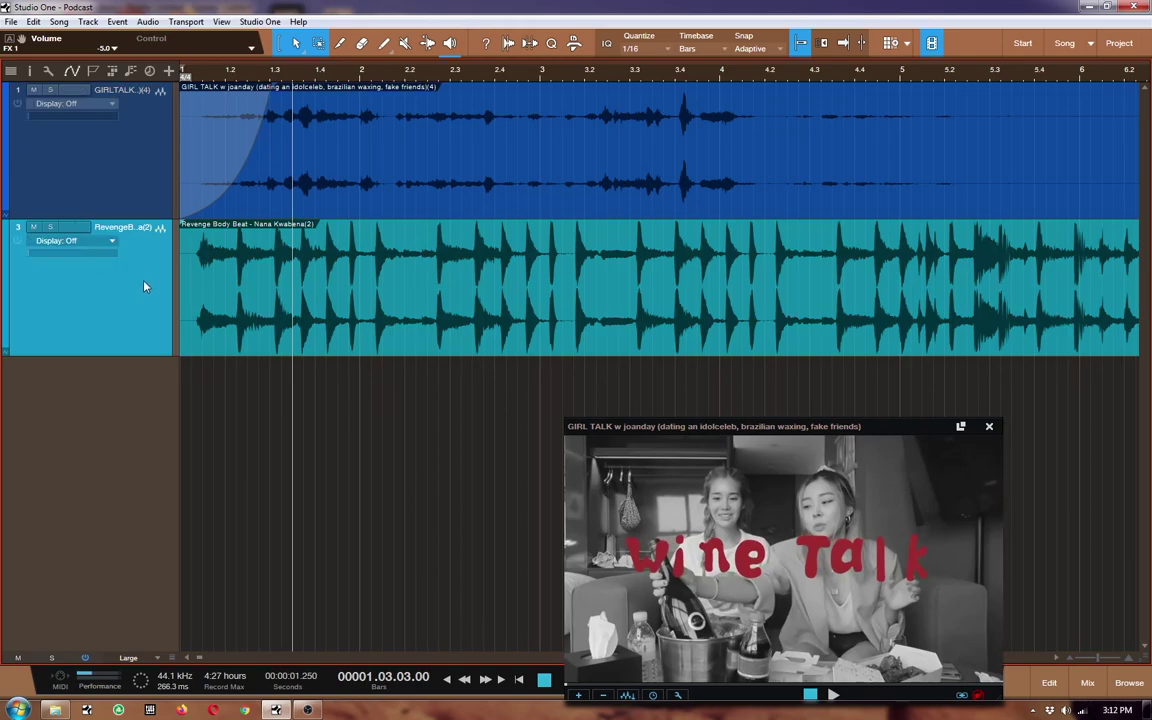
click(111, 241)
click(90, 249)
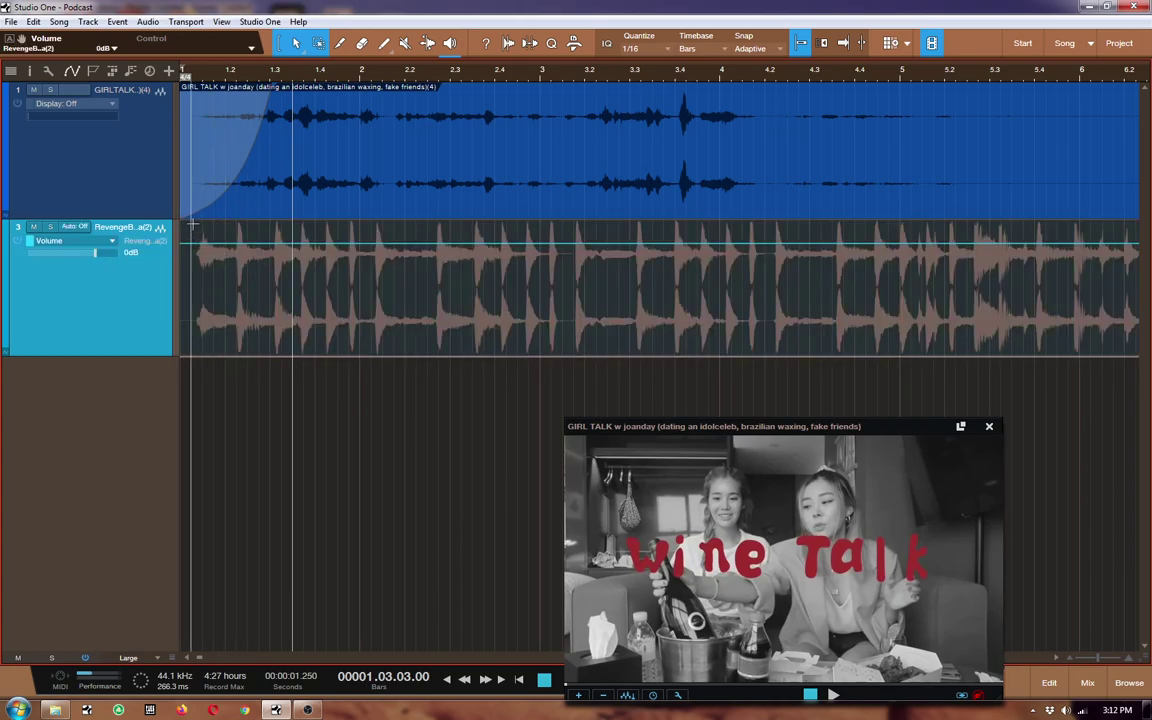
Step: Shape the music volume envelope from 0 dB down to about -18 dB under speech
drag(201, 250, 201, 228)
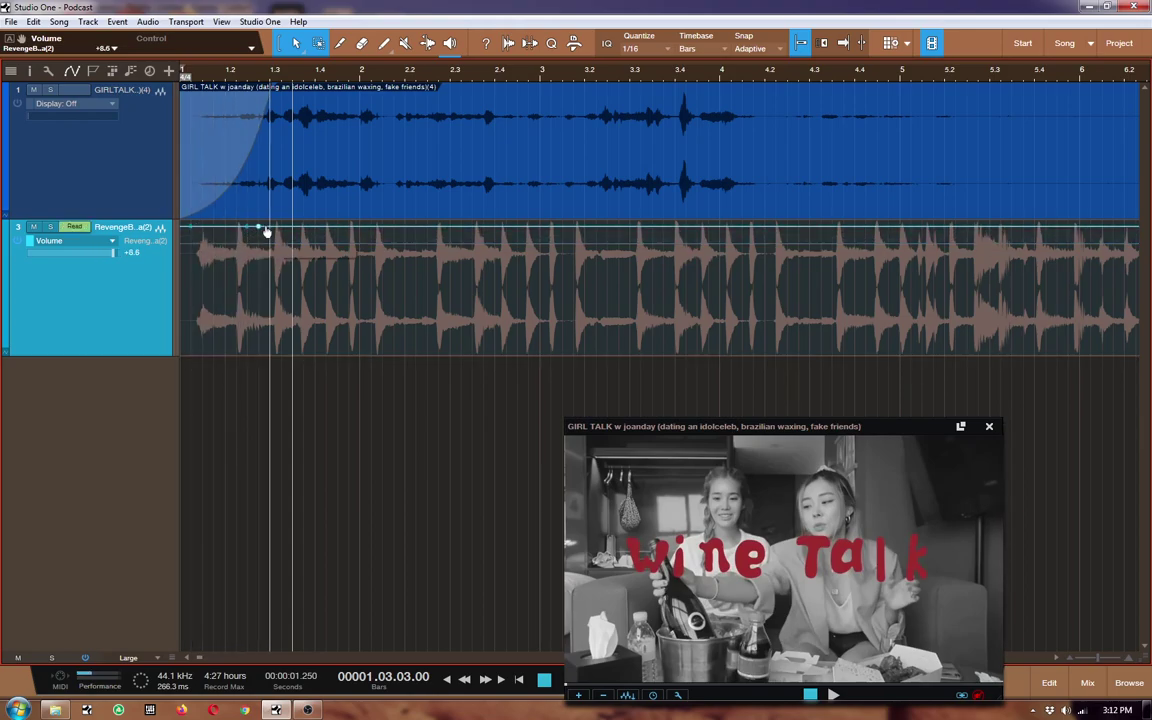
drag(260, 230, 300, 287)
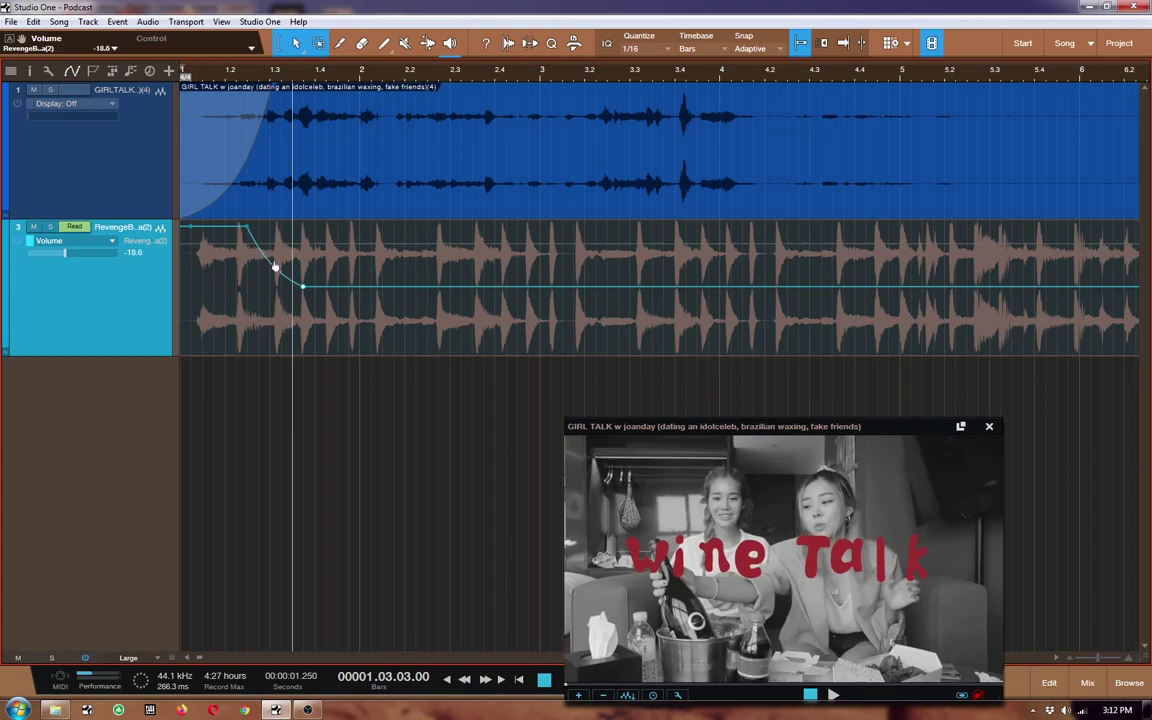
drag(248, 233, 246, 229)
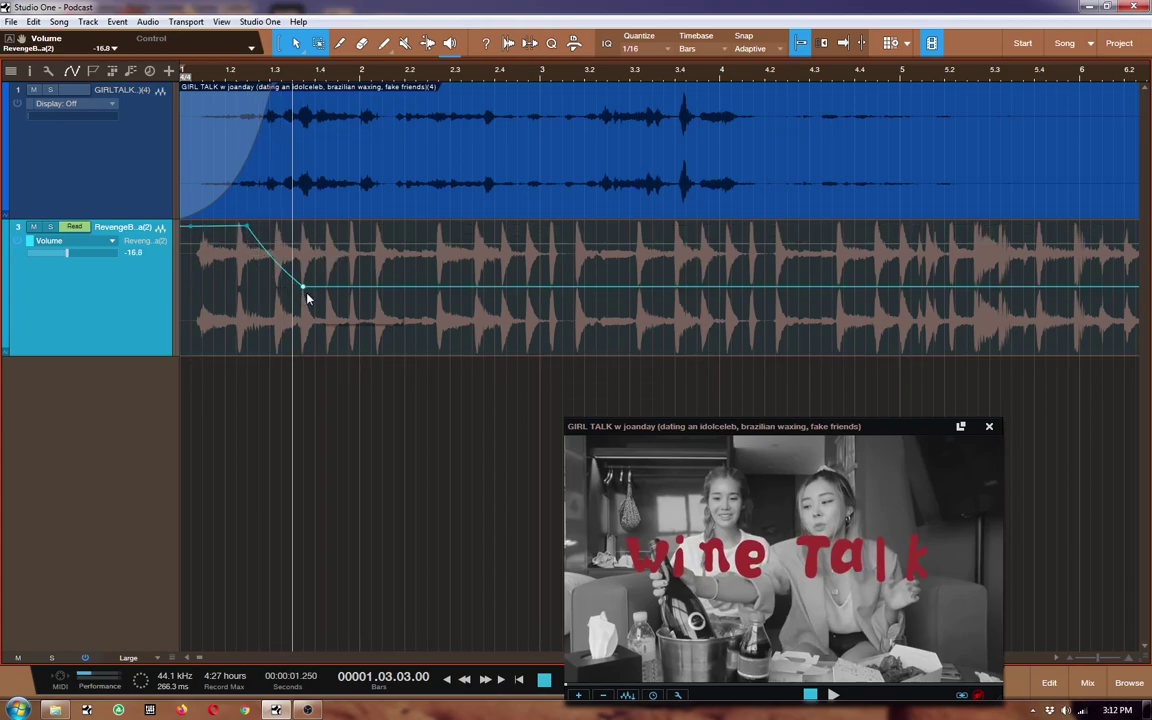
drag(306, 293, 310, 335)
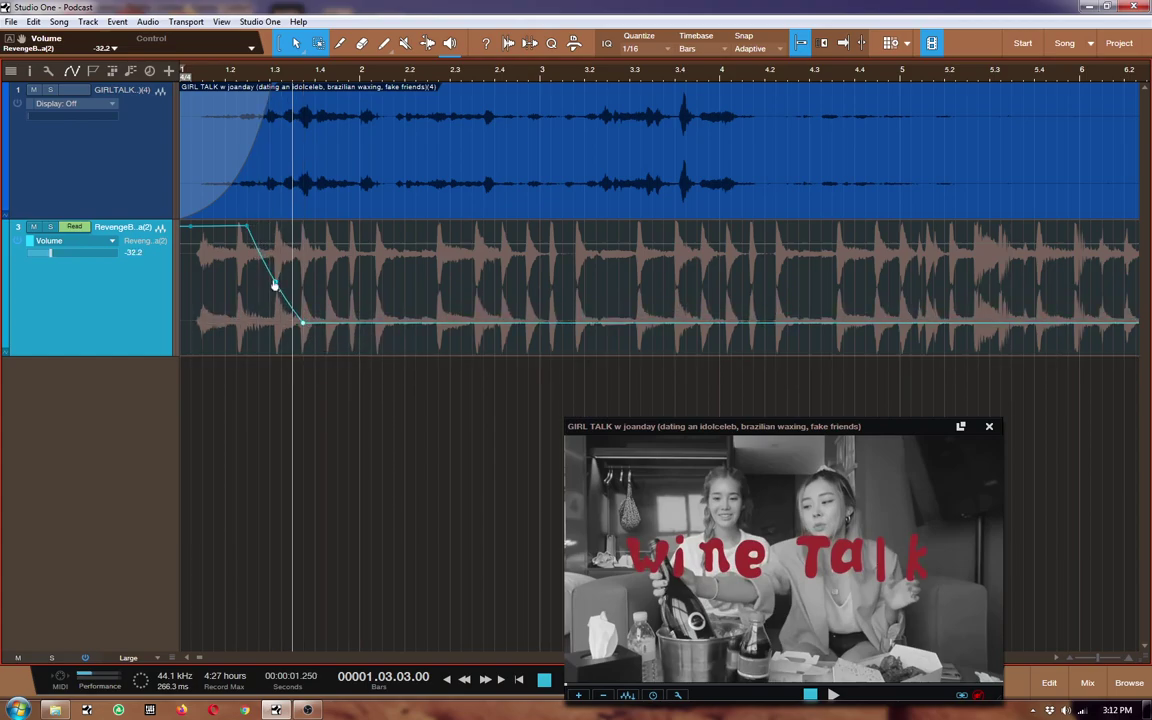
click(275, 248)
drag(288, 290, 275, 226)
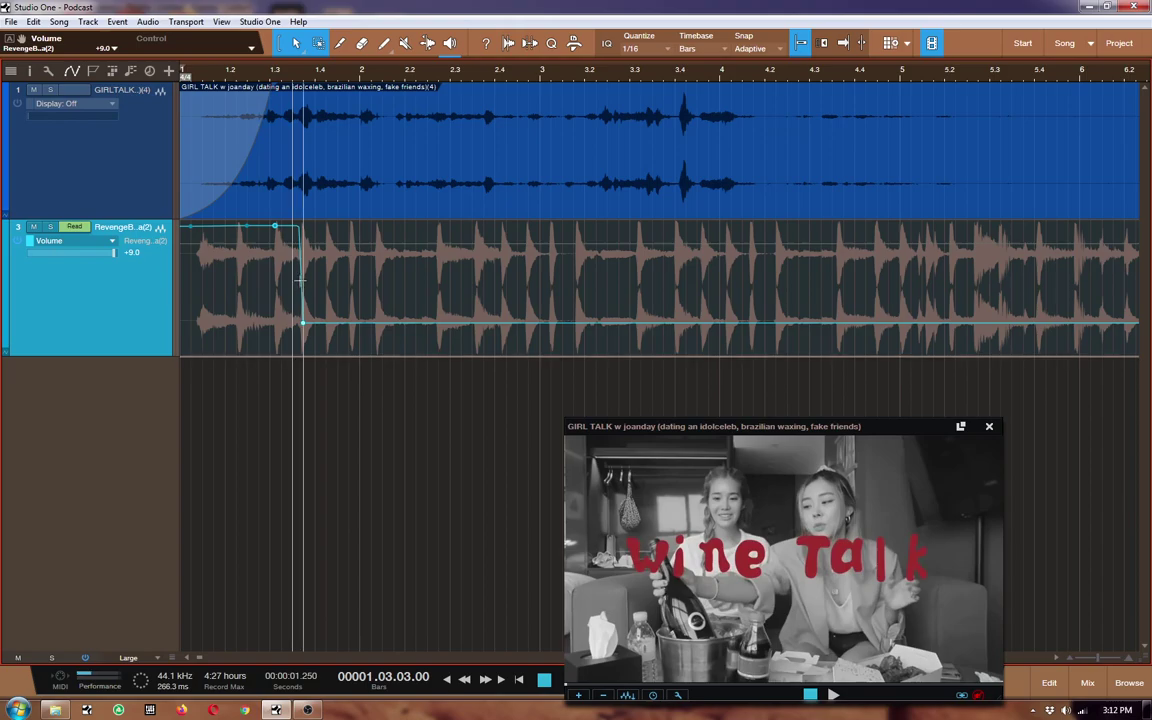
drag(308, 330, 316, 243)
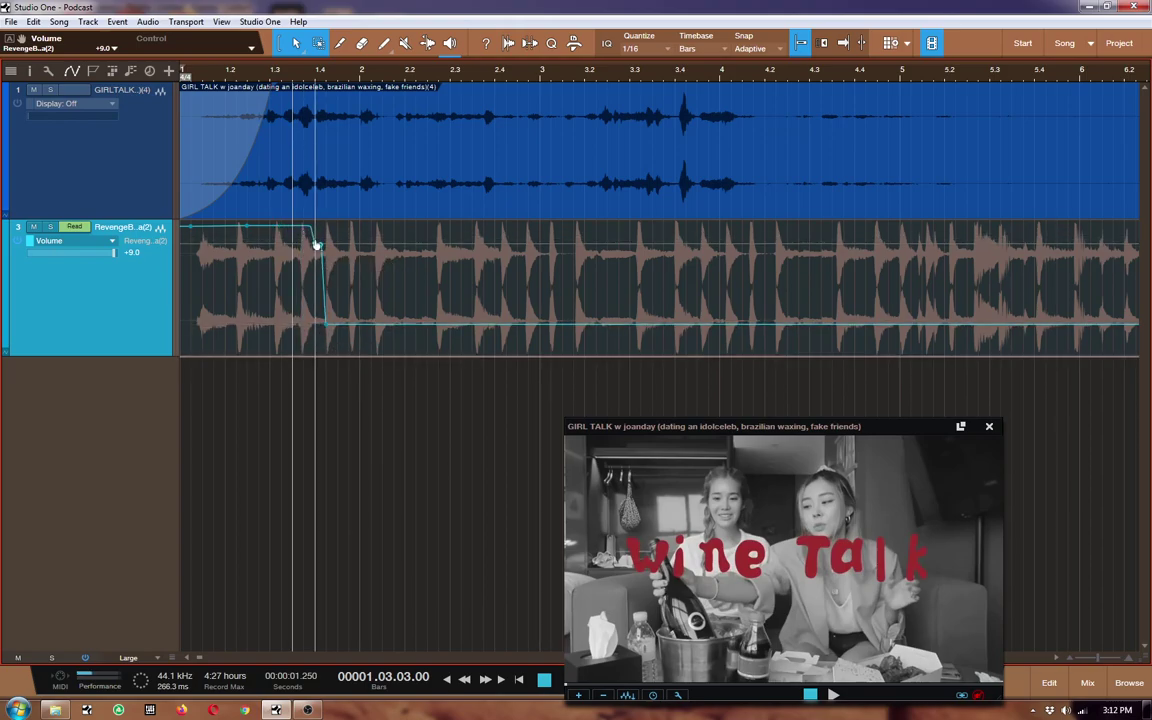
drag(280, 228, 280, 243)
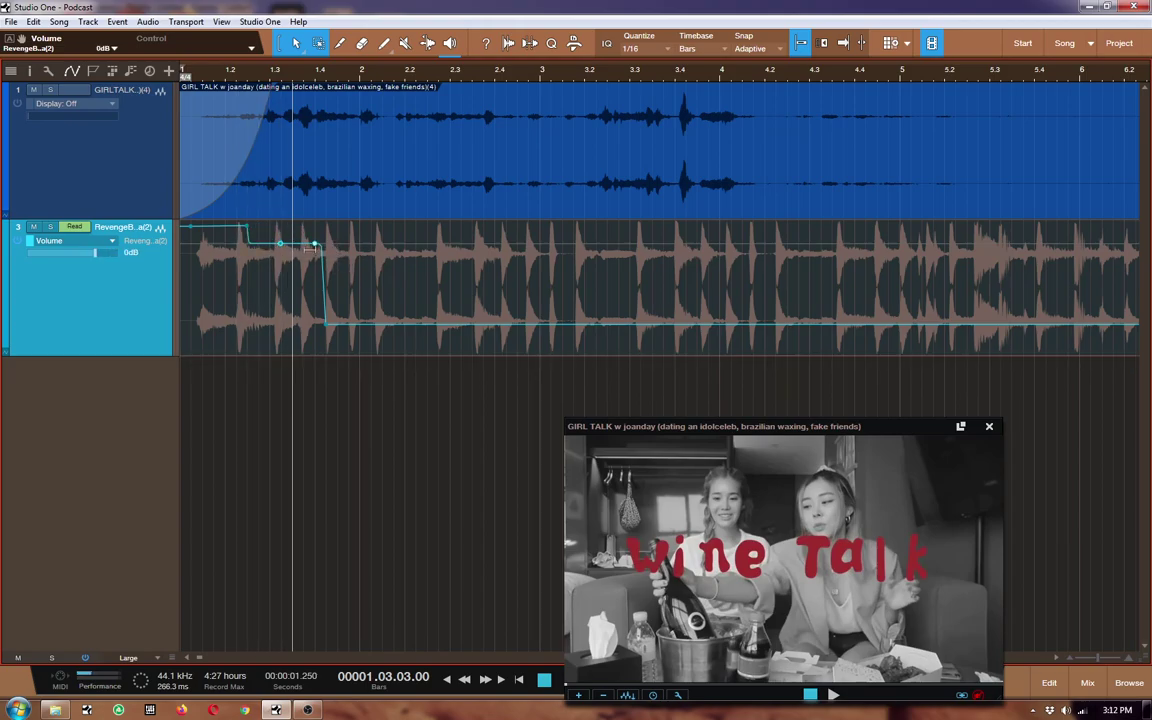
drag(316, 248, 306, 282)
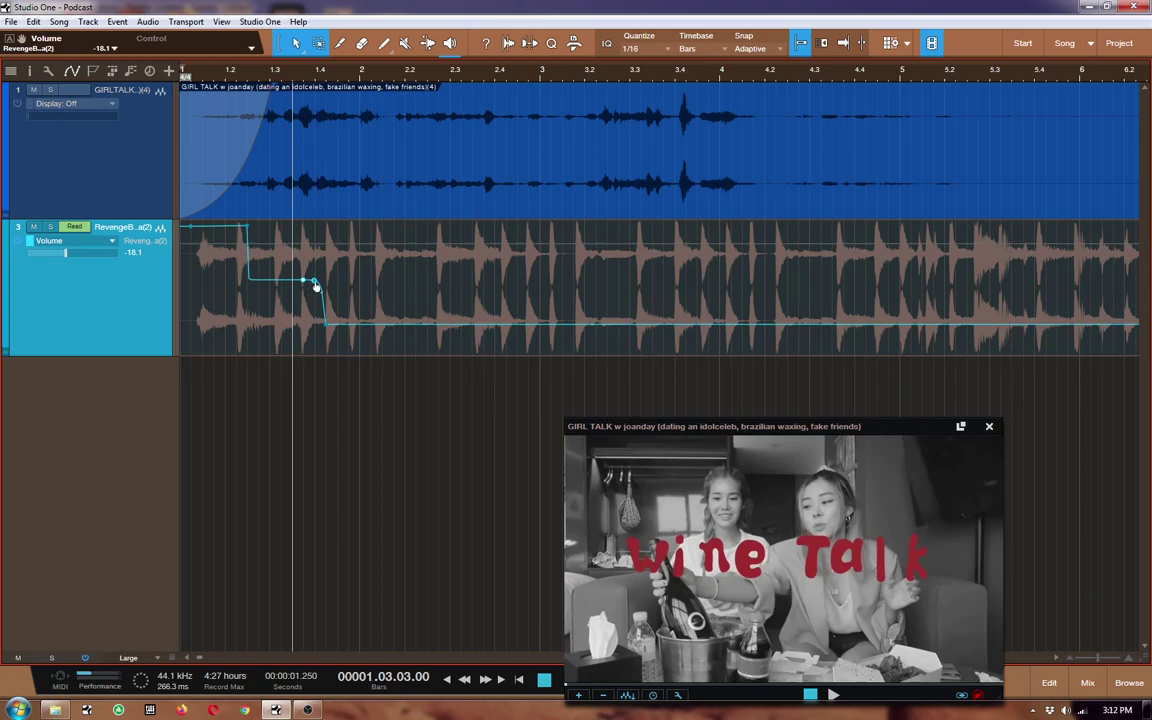
Step: Delete the extra volume point and straighten the curved volume segment
right_click(305, 281)
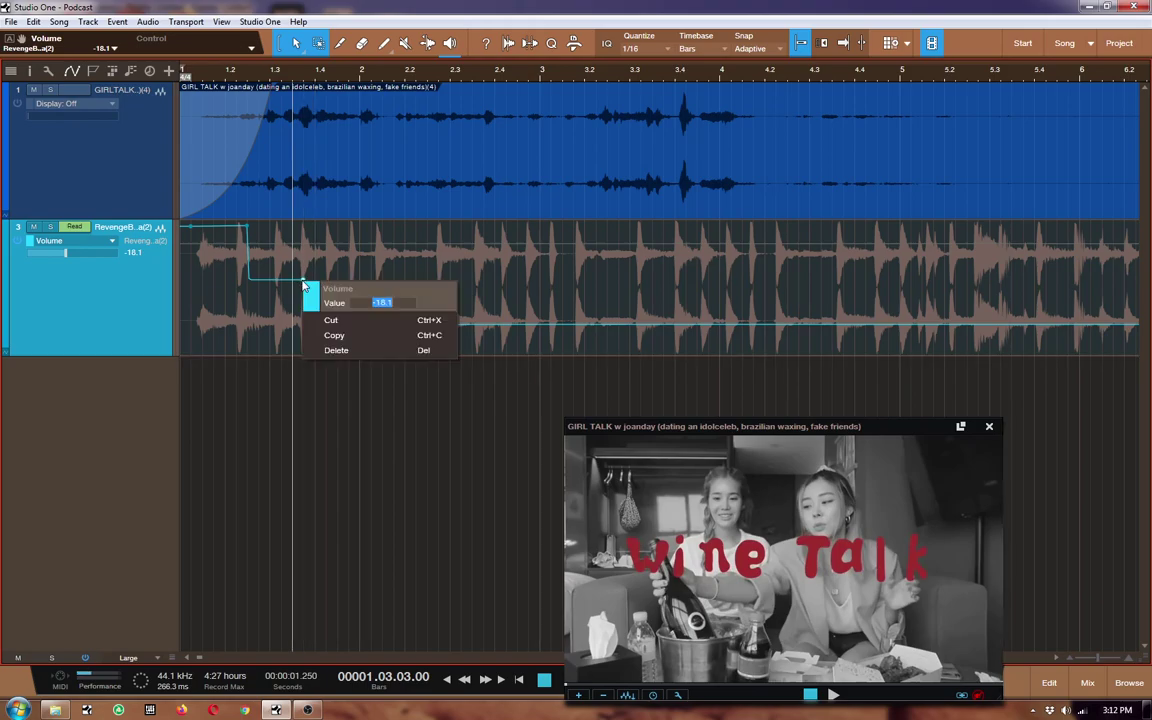
click(340, 334)
right_click(252, 329)
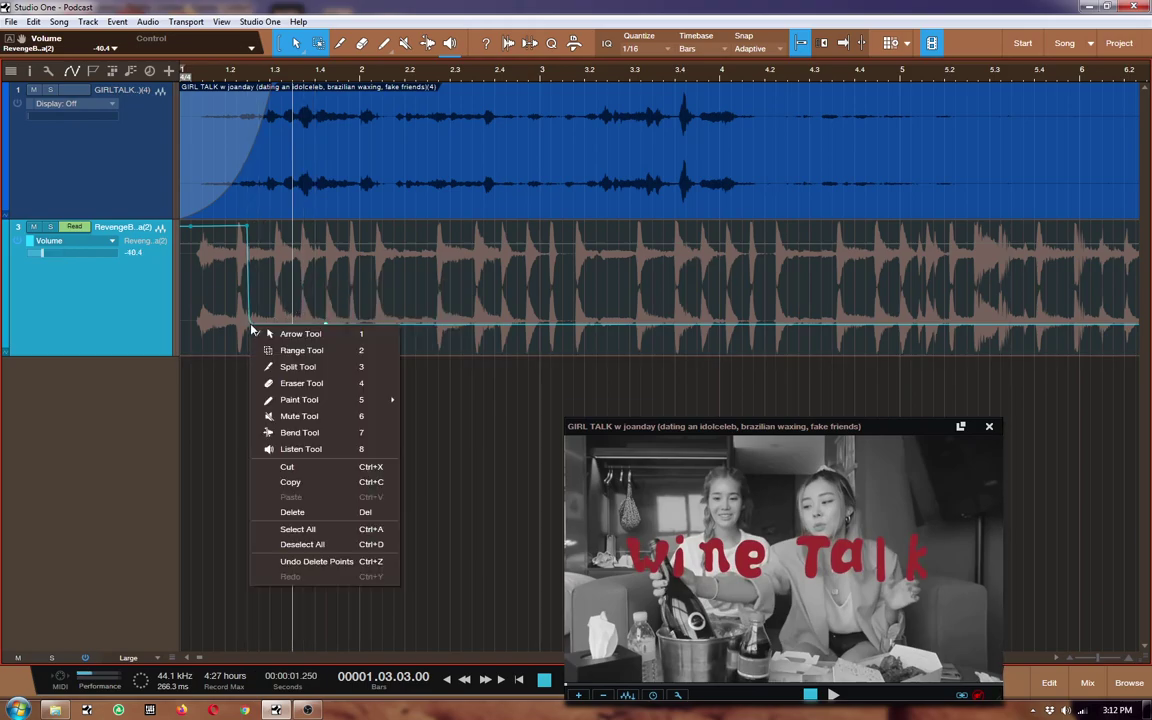
key(Escape)
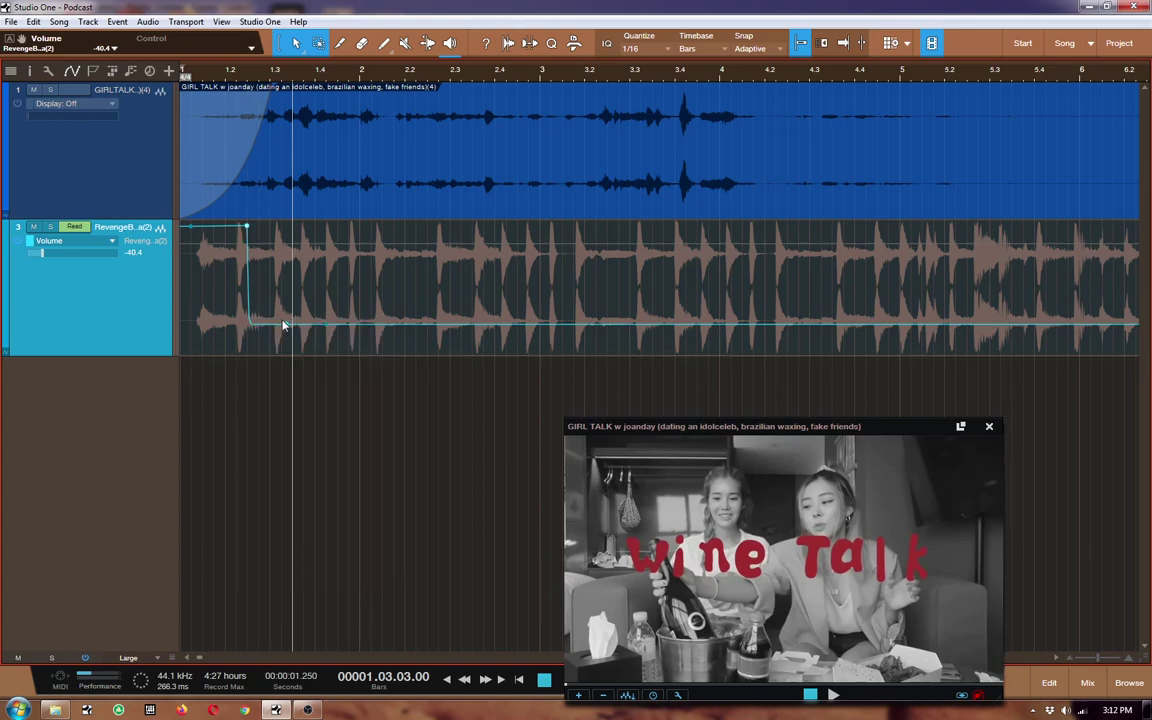
right_click(287, 329)
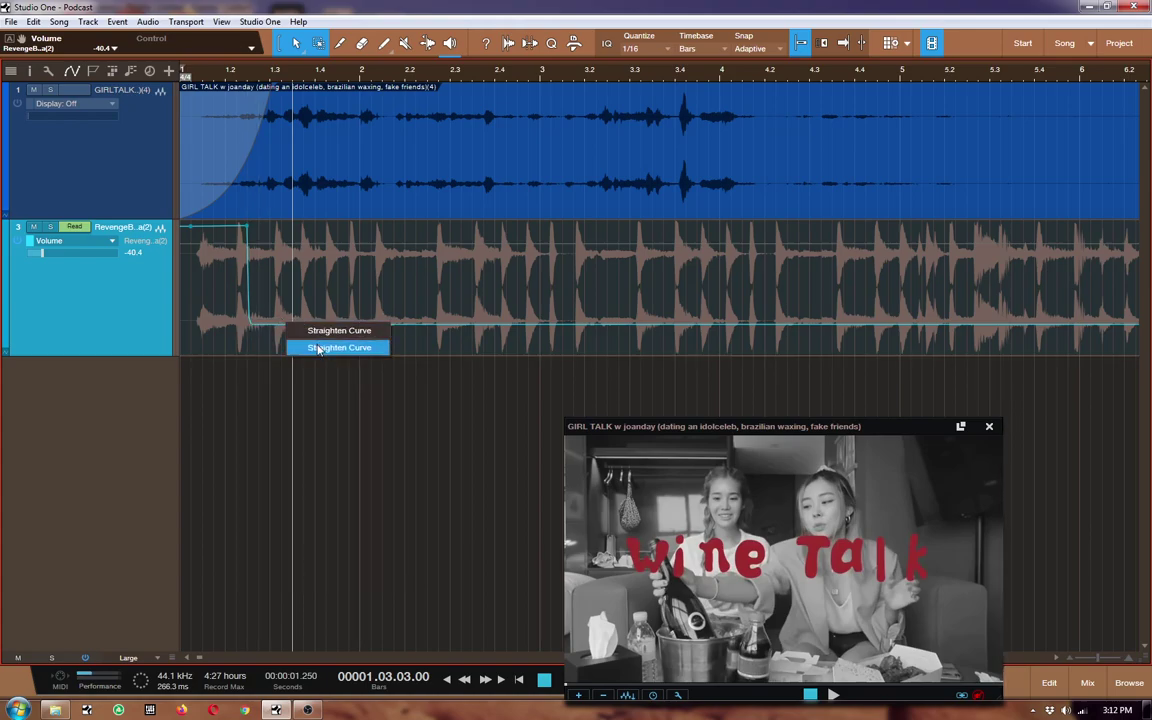
click(320, 349)
Step: Adjust a volume point and audition the music dip from the song start
mouse_move(281, 305)
mouse_down()
mouse_move(285, 292)
mouse_move(282, 305)
mouse_up()
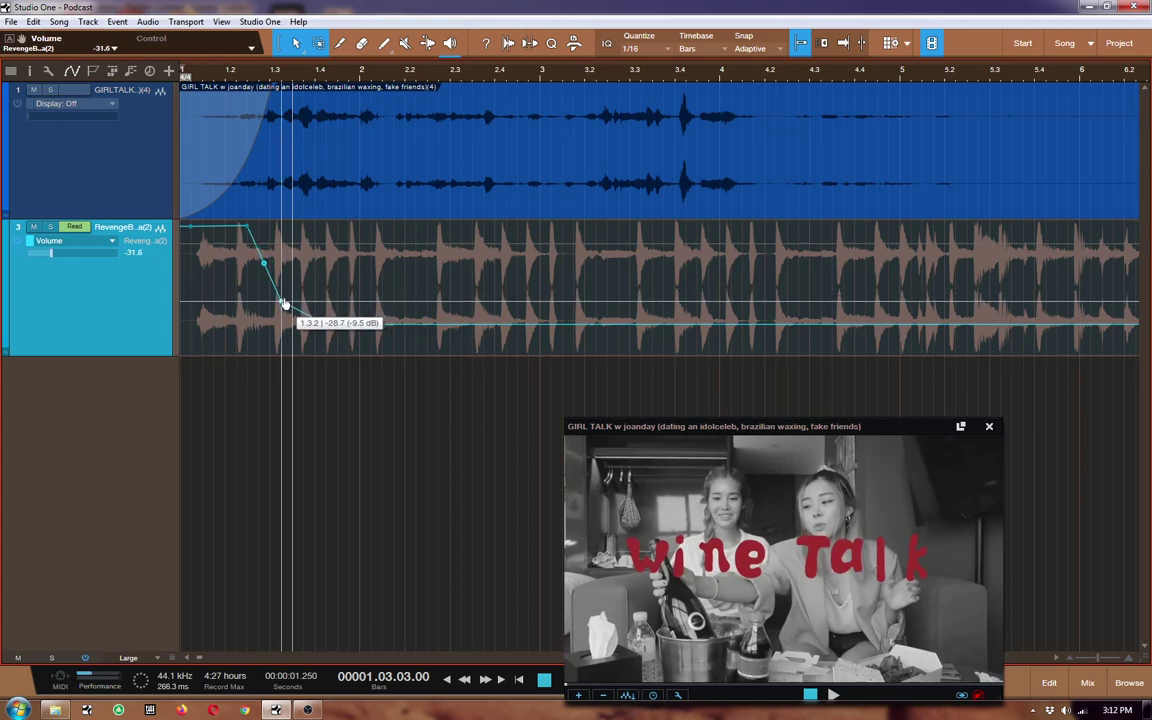
click(230, 72)
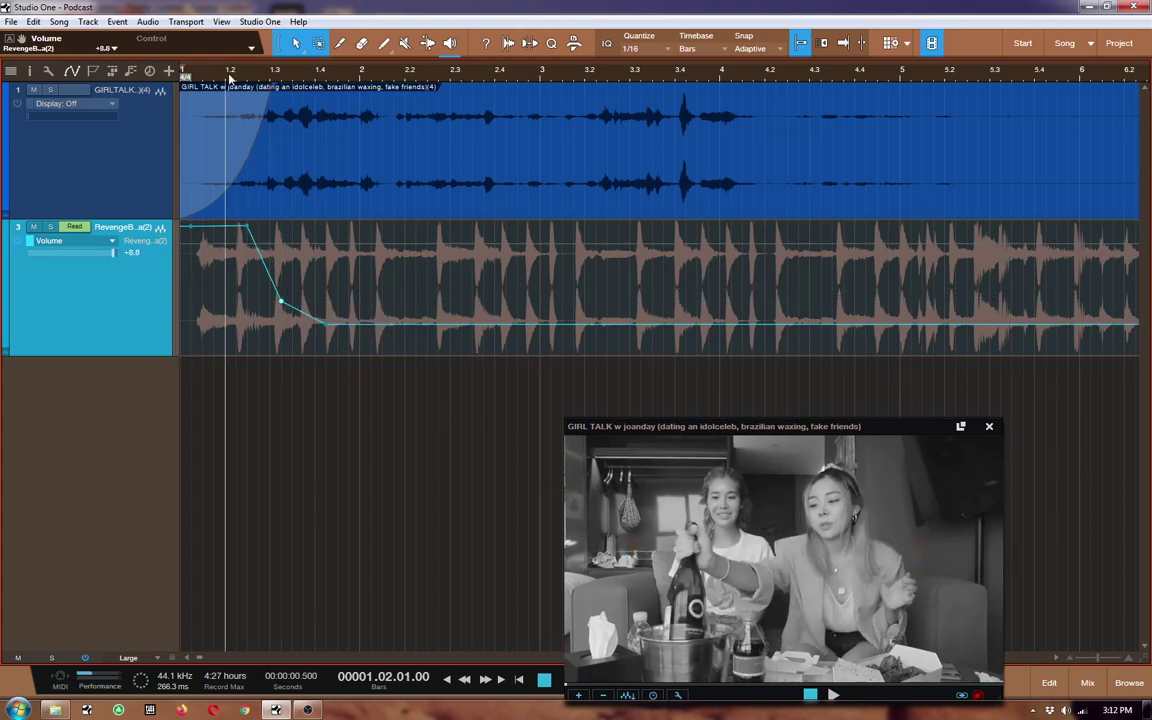
key(comma)
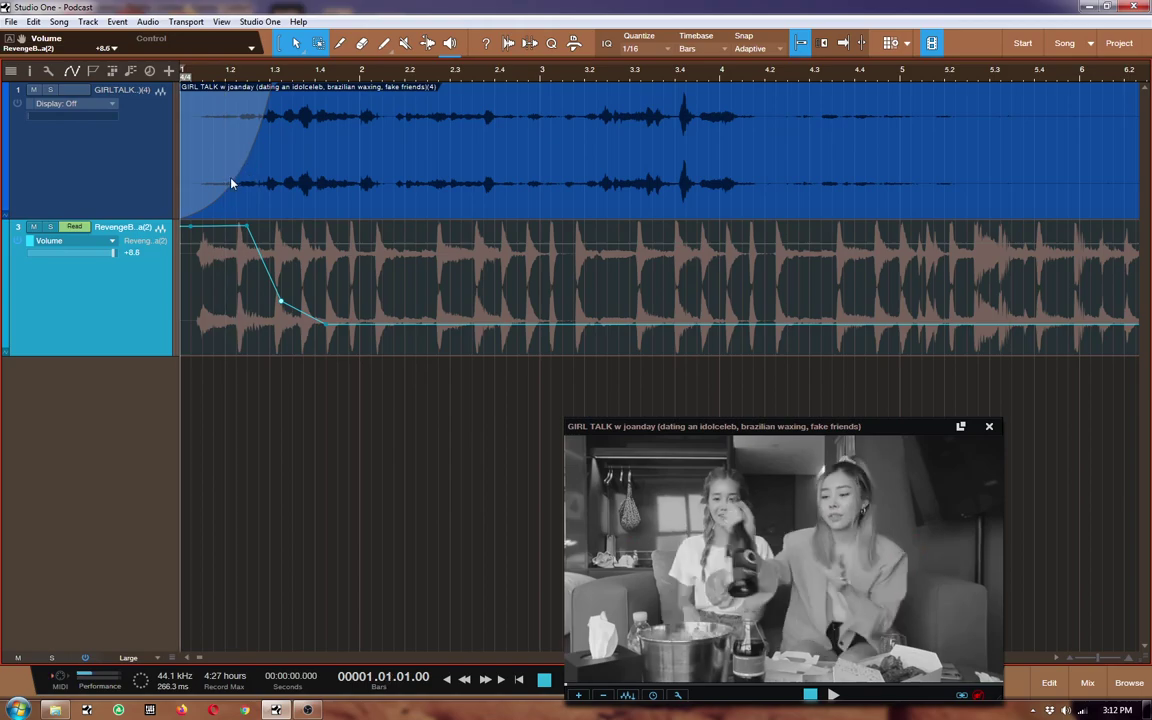
key(space)
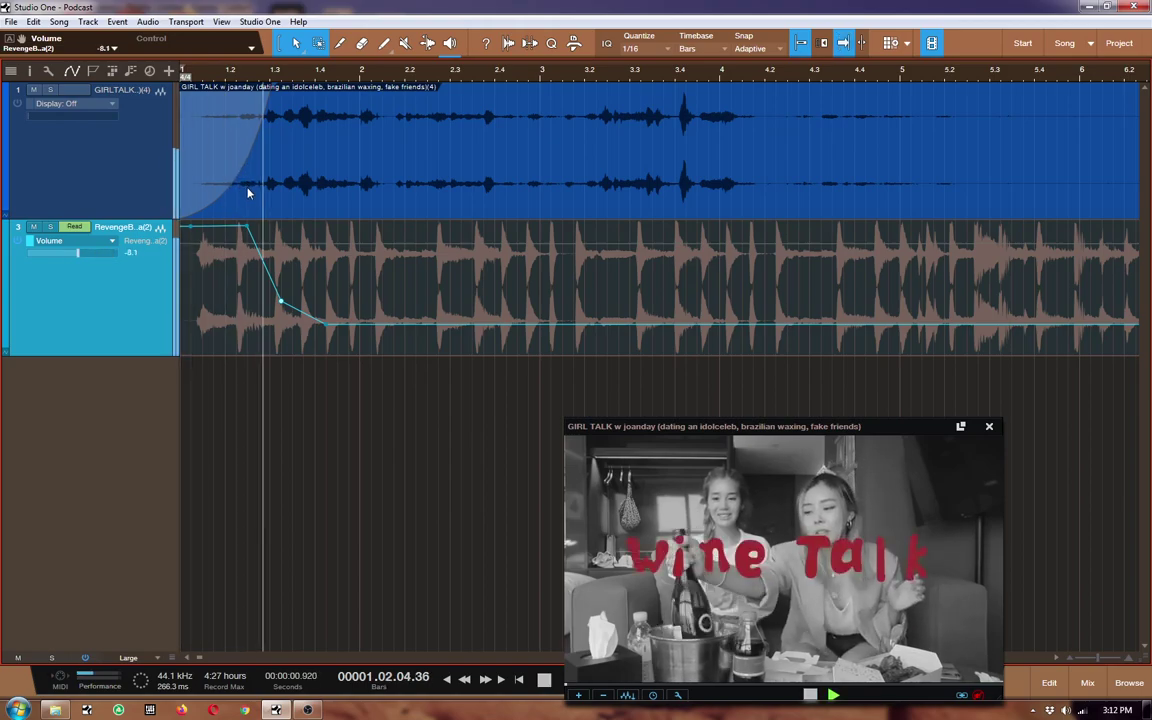
key(space)
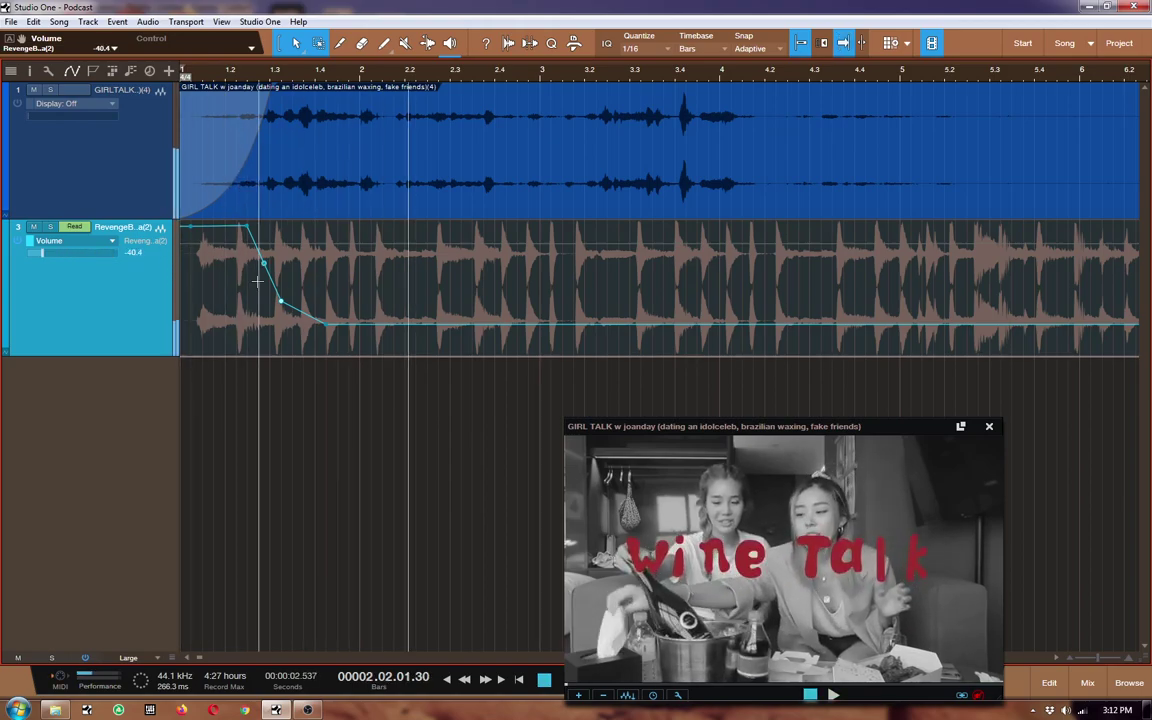
Step: Start the music dip at bar 3.2 with a curved downward ramp
drag(281, 303, 337, 232)
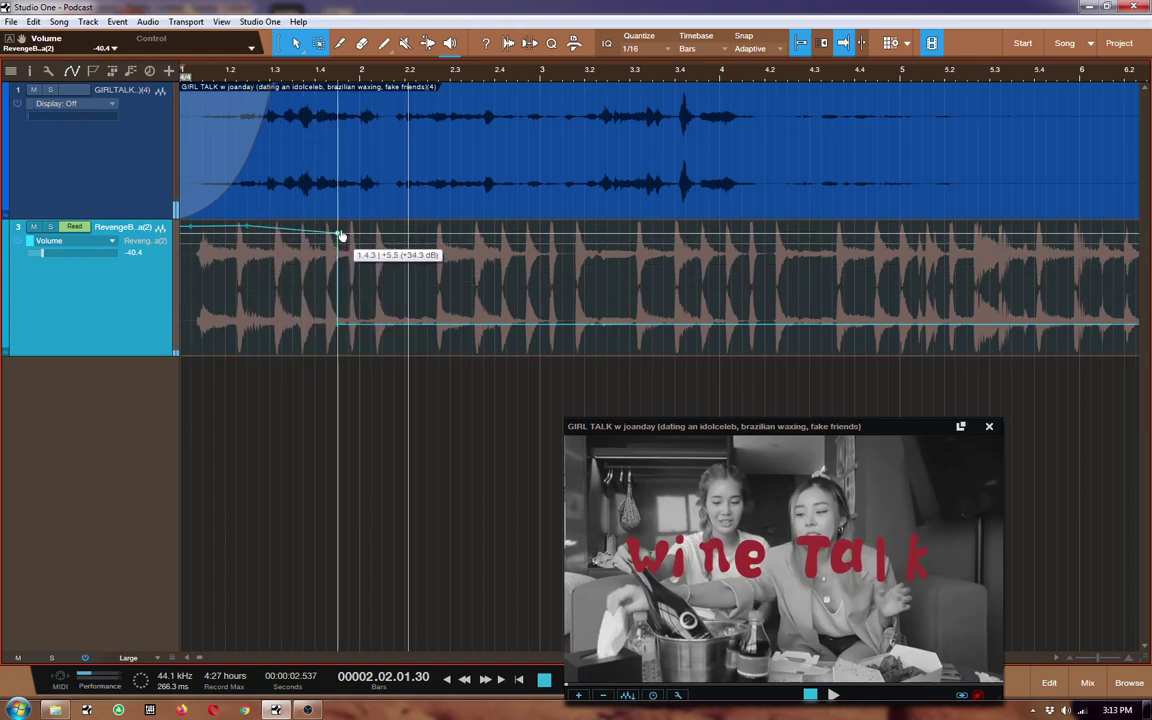
mouse_move(338, 324)
mouse_down()
mouse_move(533, 337)
mouse_move(583, 233)
mouse_up()
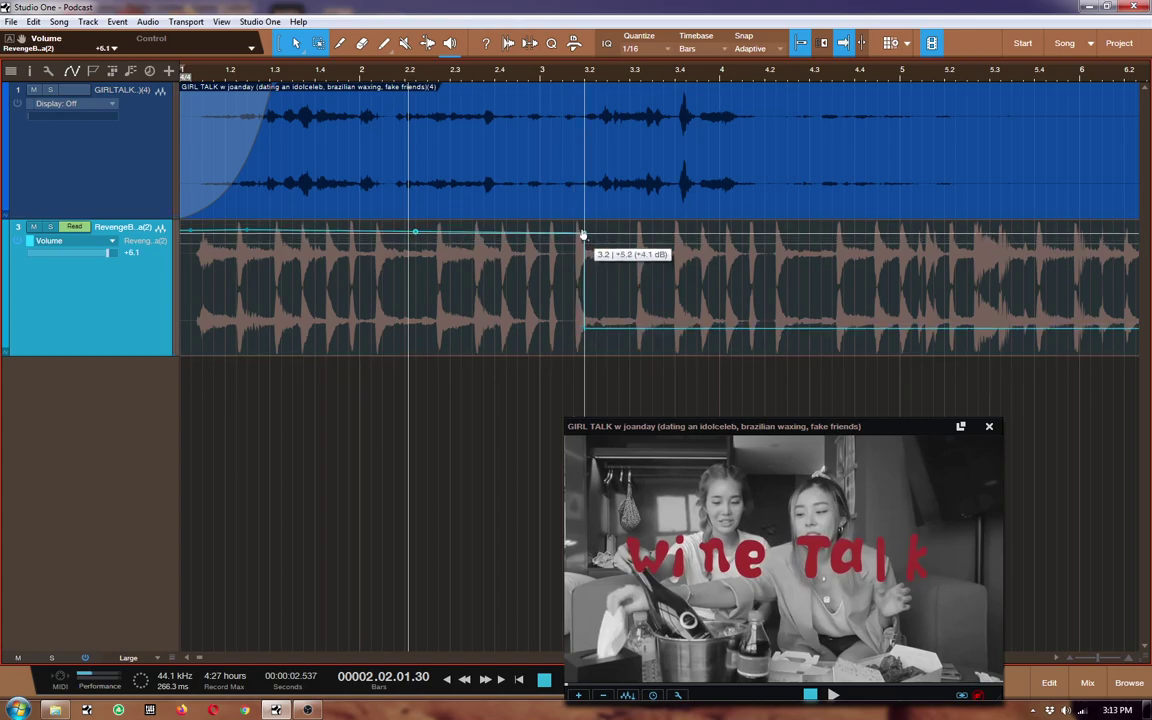
drag(585, 333, 663, 321)
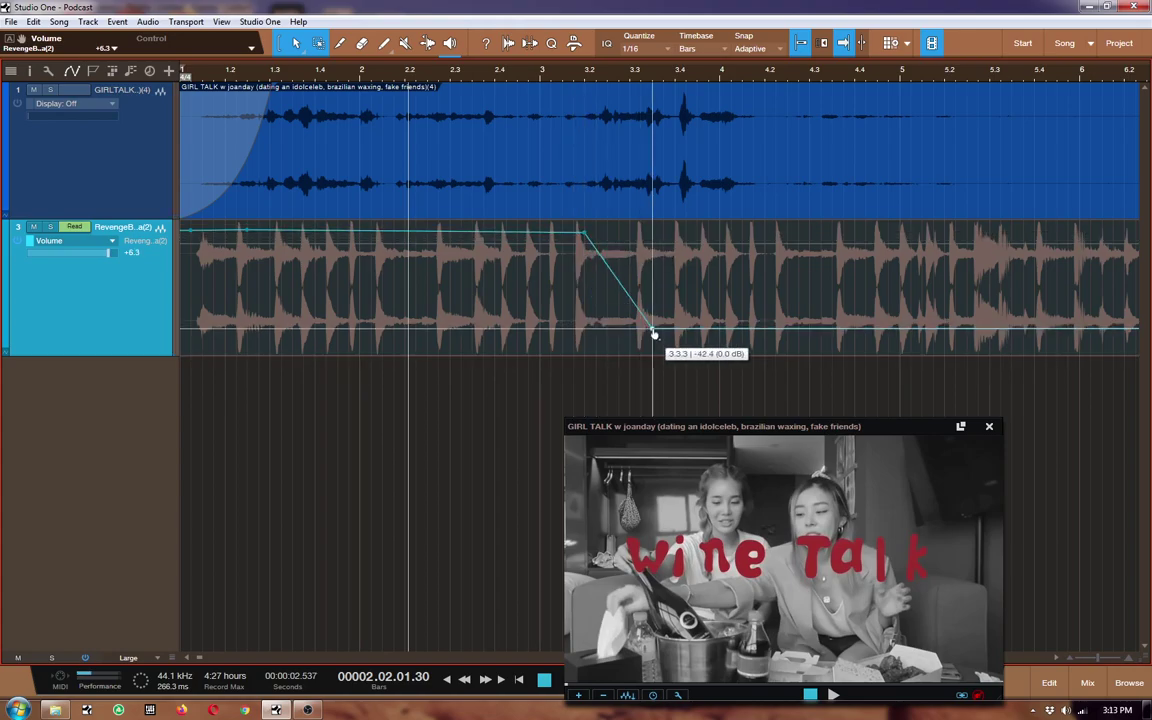
drag(622, 277, 622, 300)
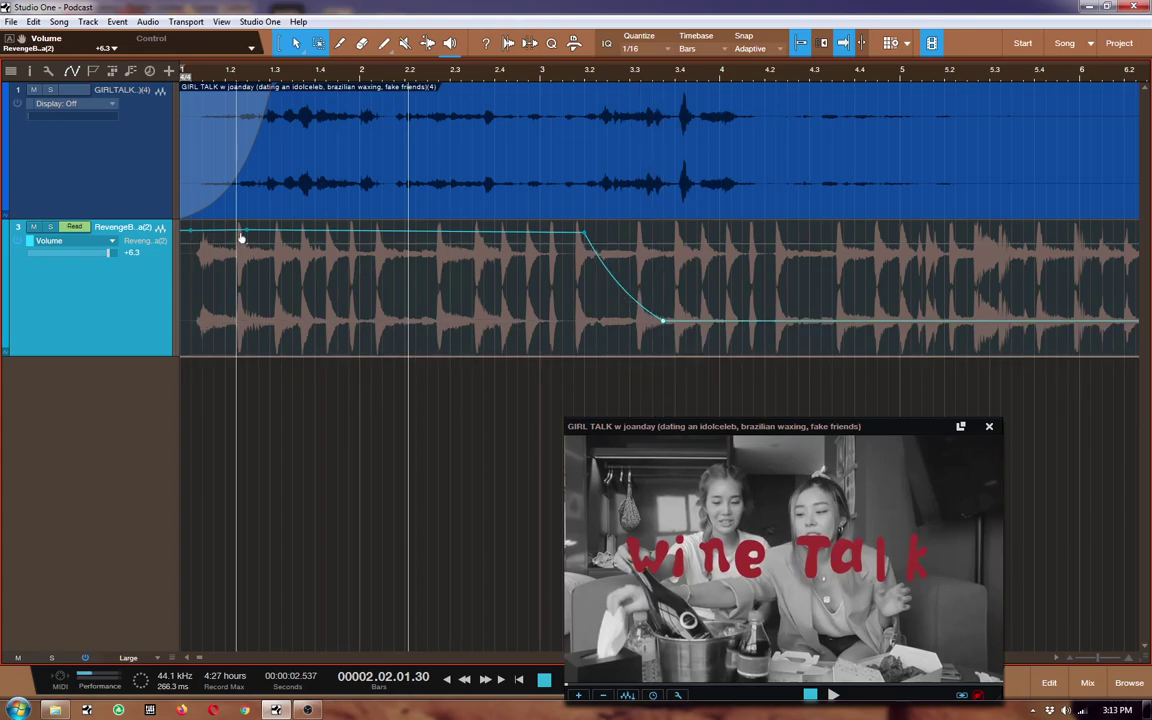
Step: Make the opening music level slope gently down, then play from the start
mouse_move(215, 233)
mouse_down()
mouse_move(215, 245)
mouse_move(190, 248)
mouse_up()
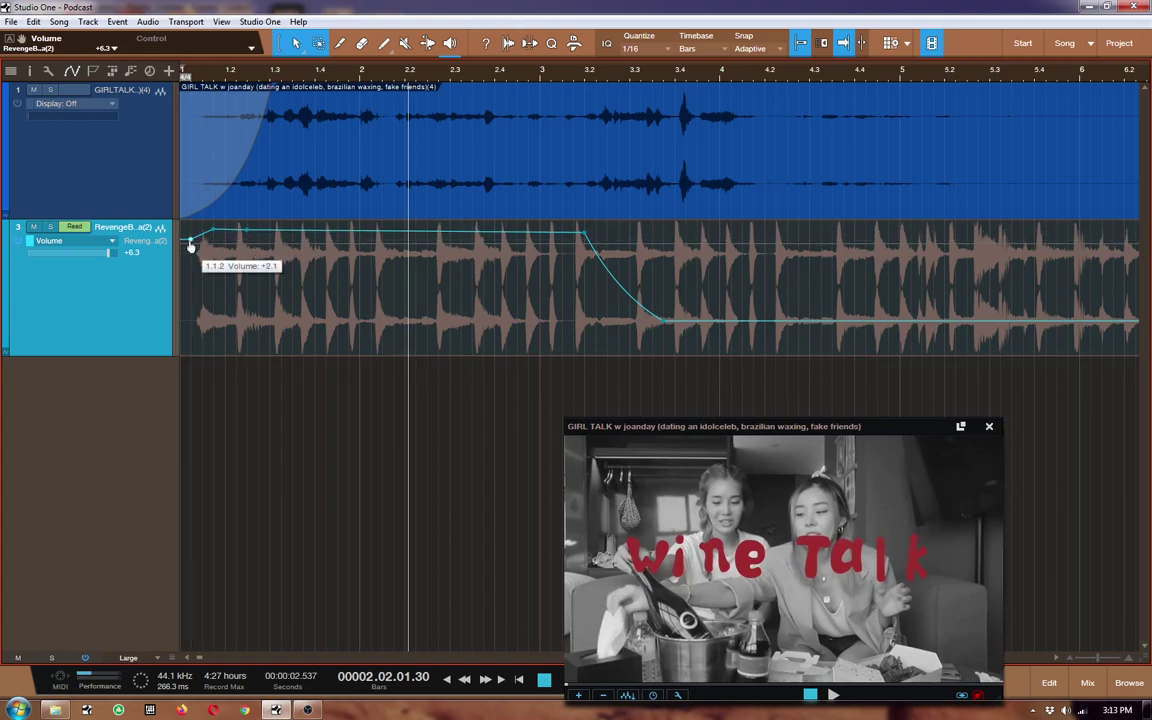
drag(190, 247, 190, 236)
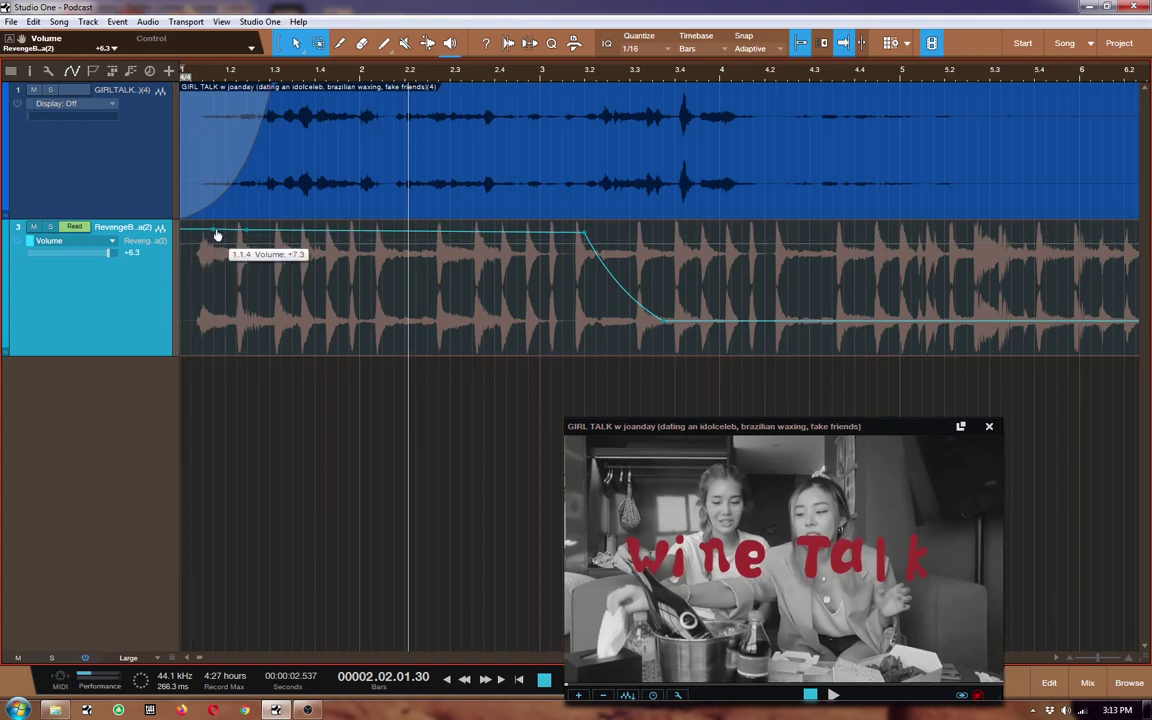
click(587, 238)
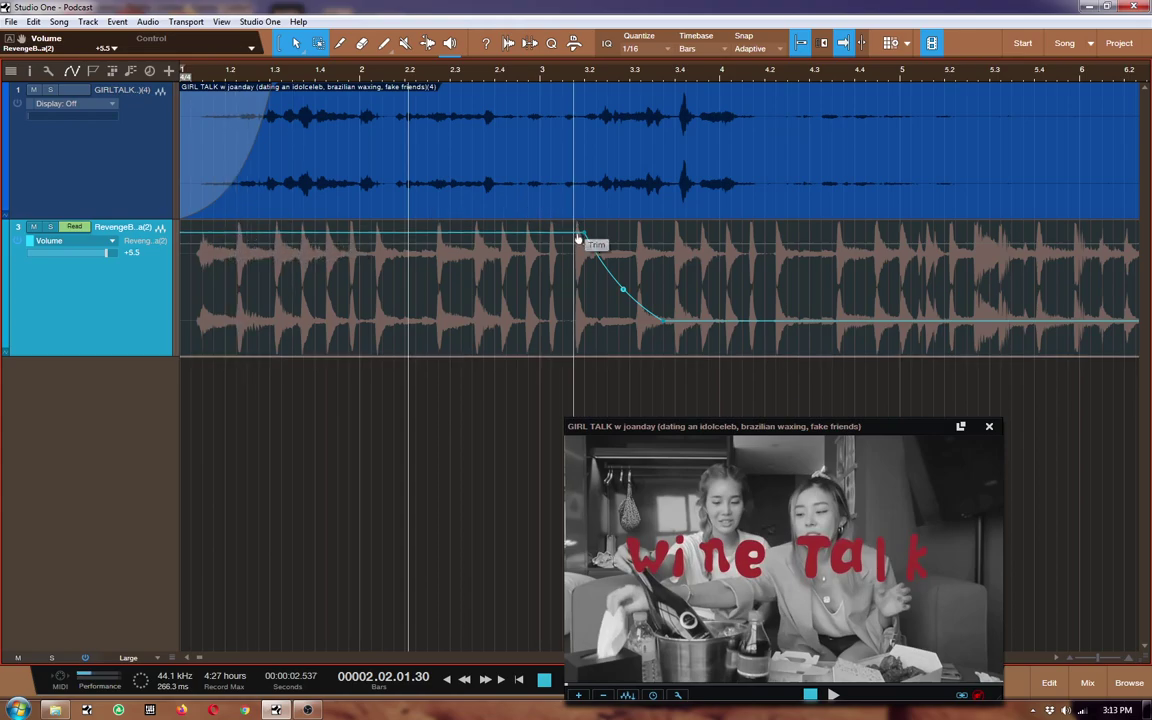
drag(587, 240, 590, 262)
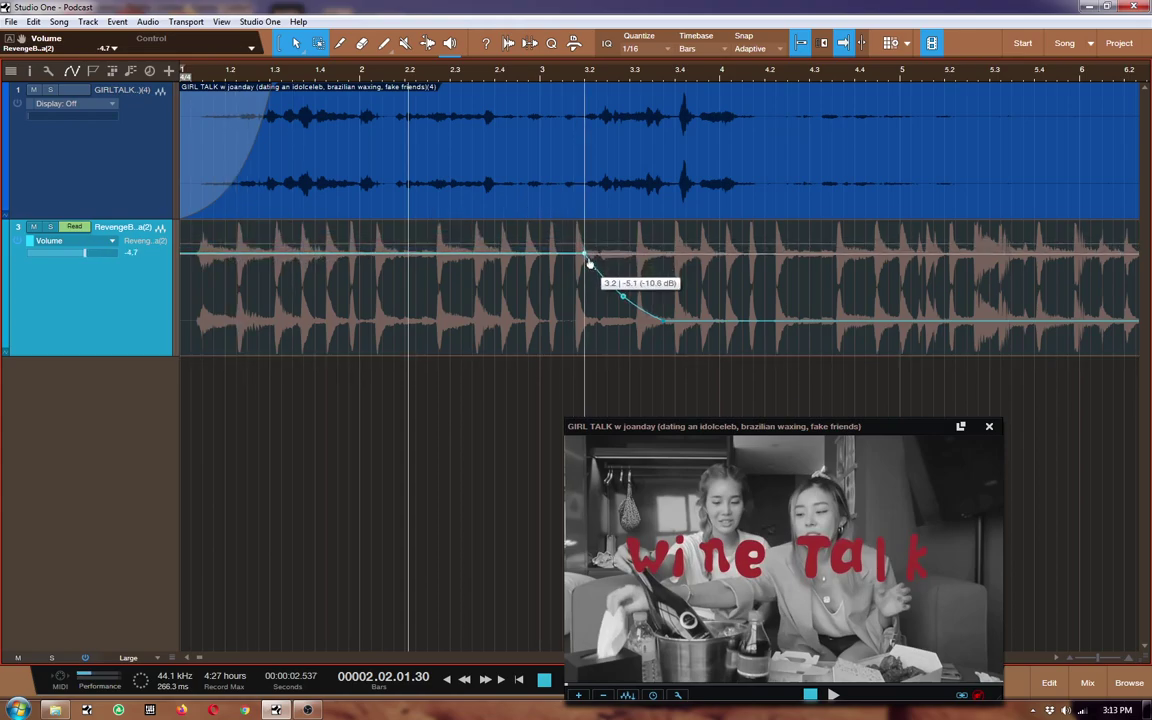
click(293, 256)
drag(293, 256, 293, 240)
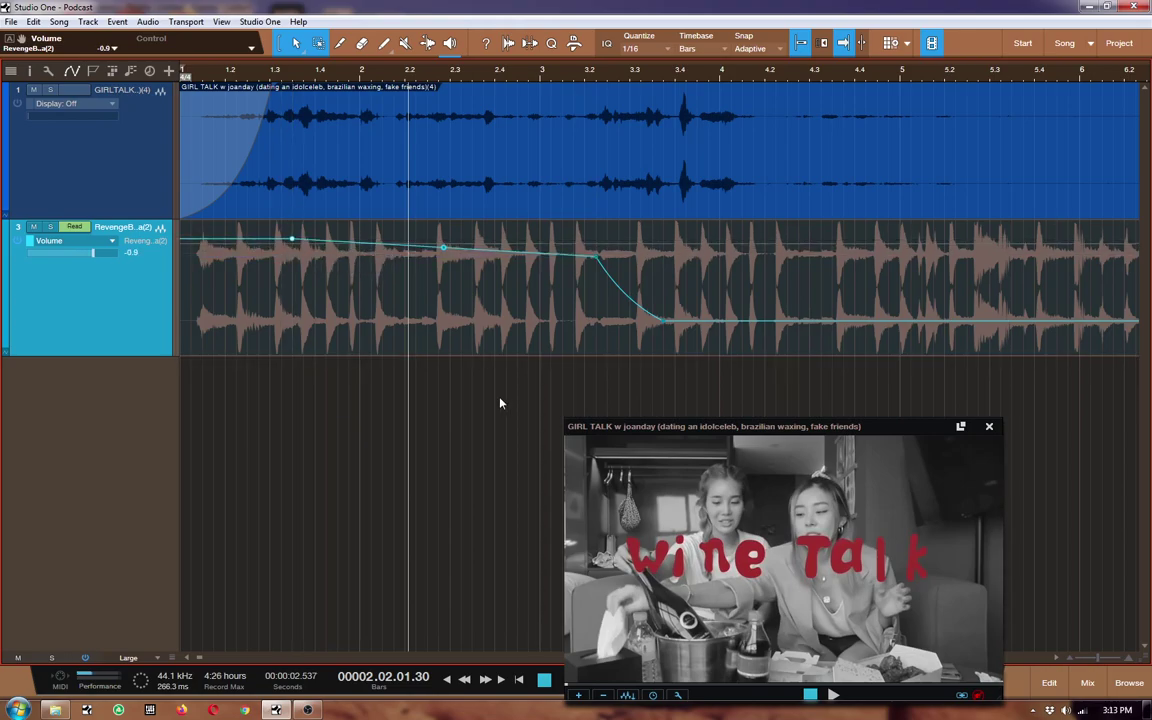
key(comma)
key(space)
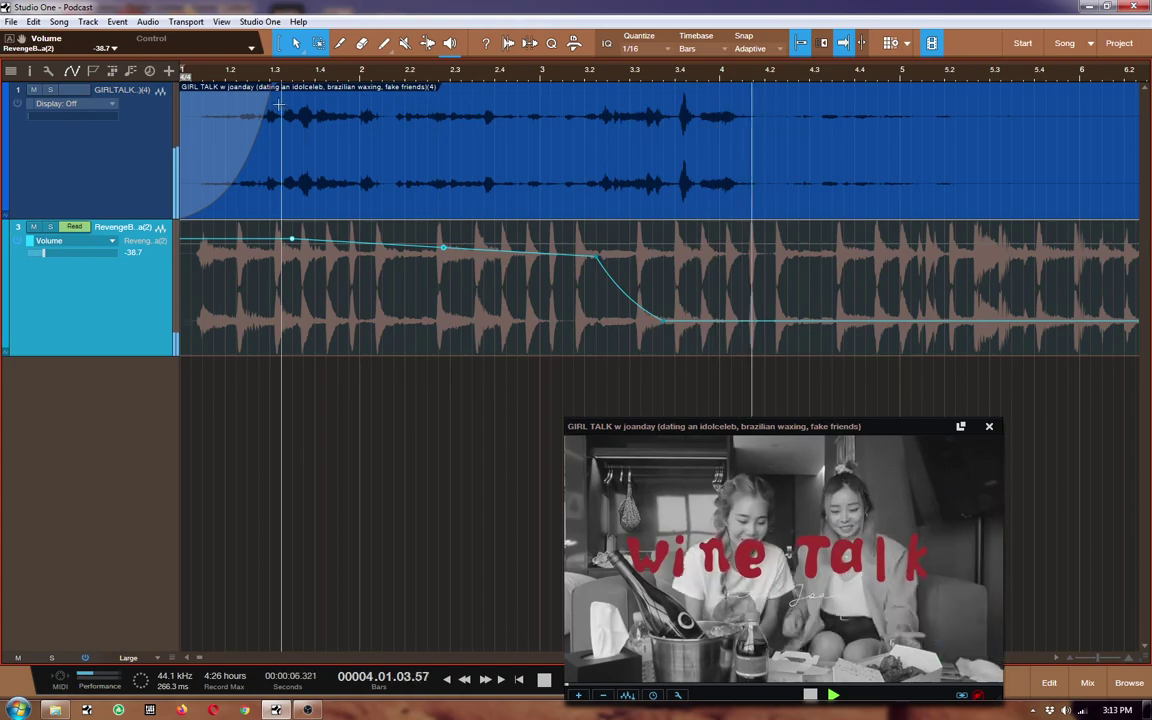
Step: Extend the GIRL TALK fade-in to around bar 4 and audition it from the start
drag(278, 95, 733, 92)
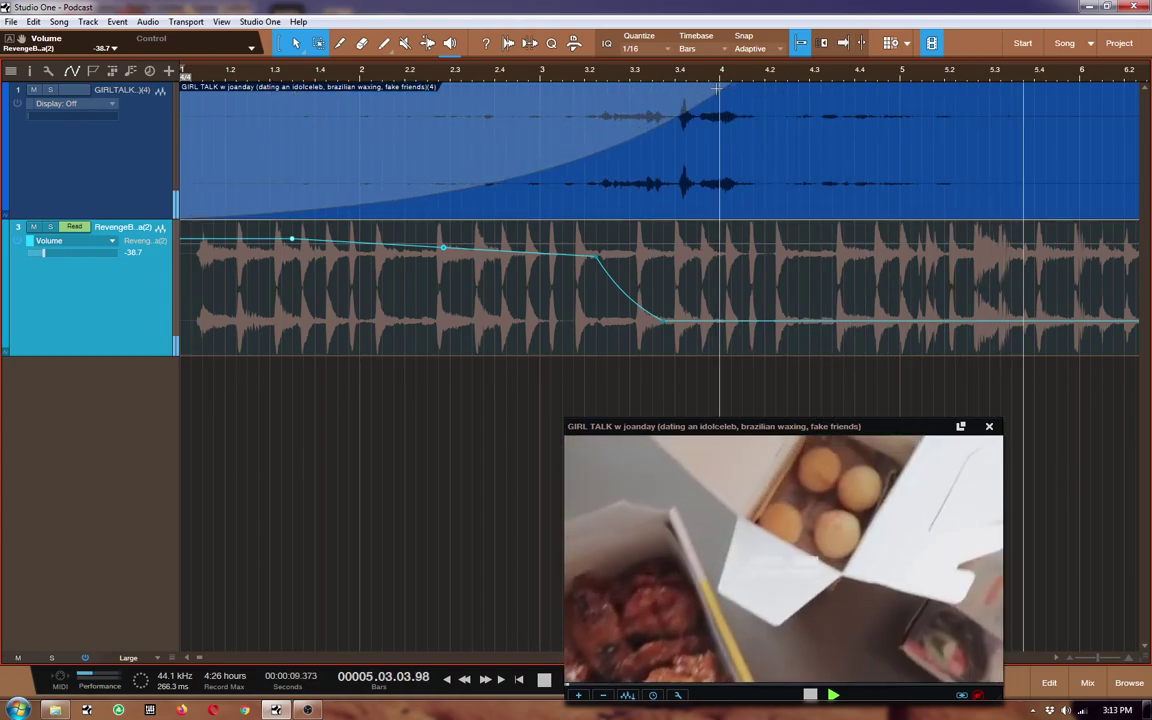
key(space)
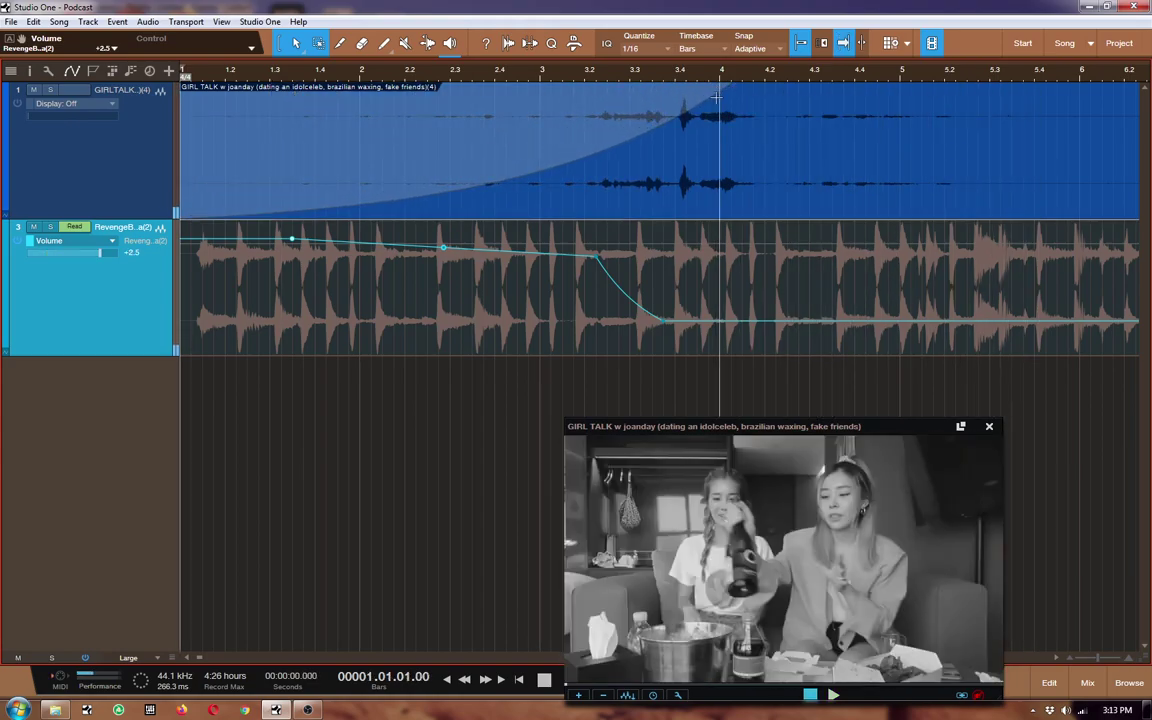
key(space)
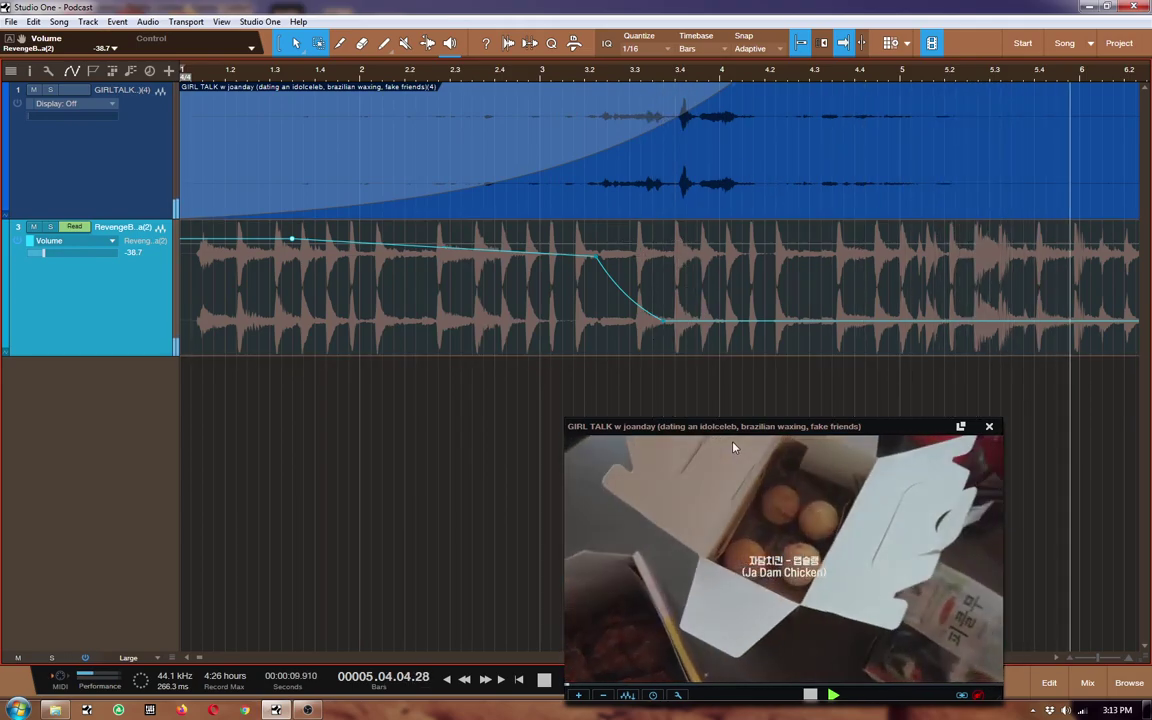
key(space)
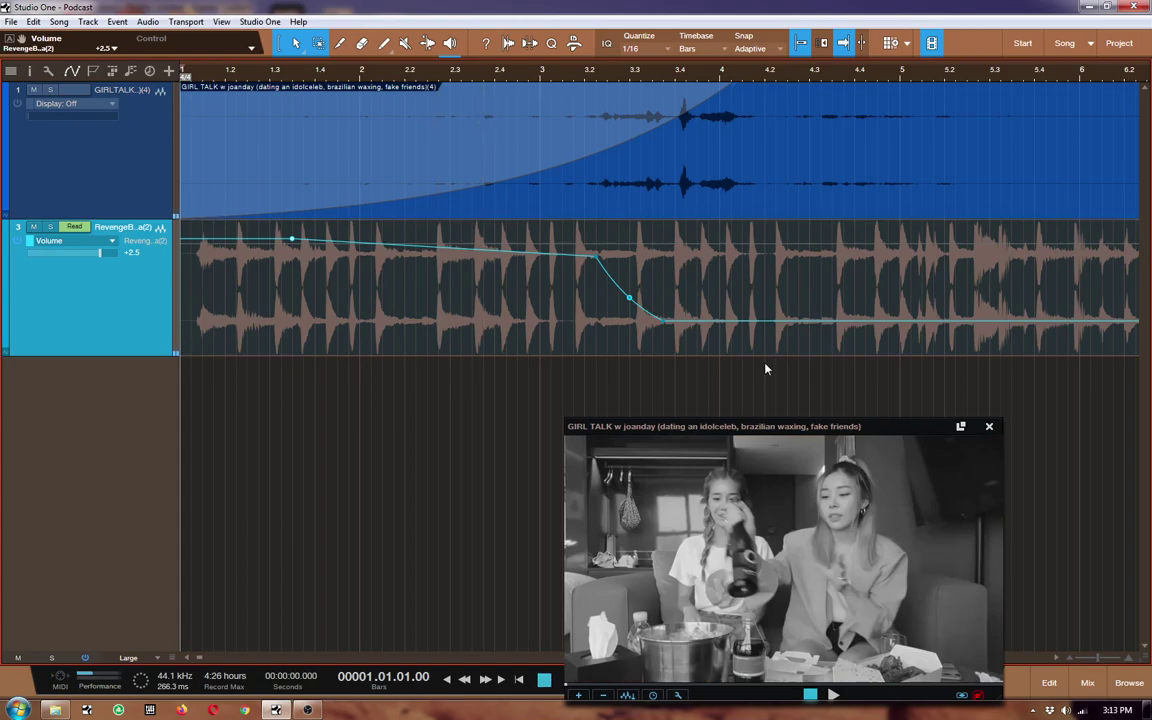
Step: Inspect the Main bus Ozone 9 Vintage Limiter (-5.8 dB threshold, -0.2 dB ceiling)
click(1087, 683)
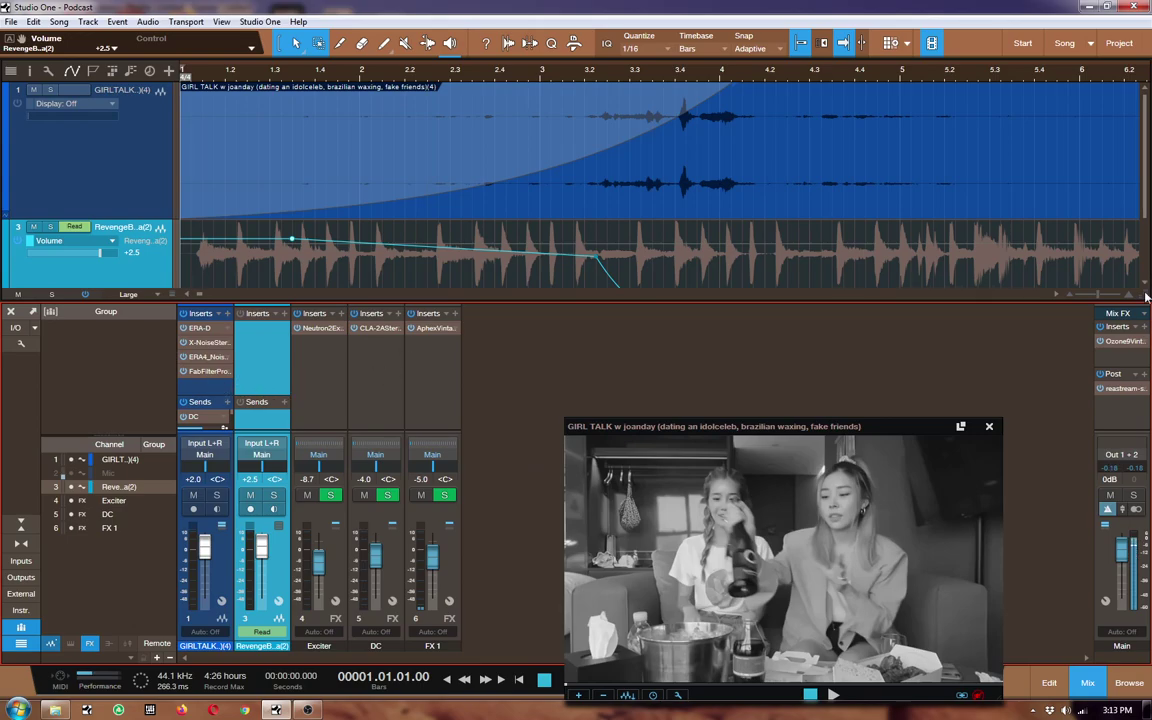
double_click(1119, 341)
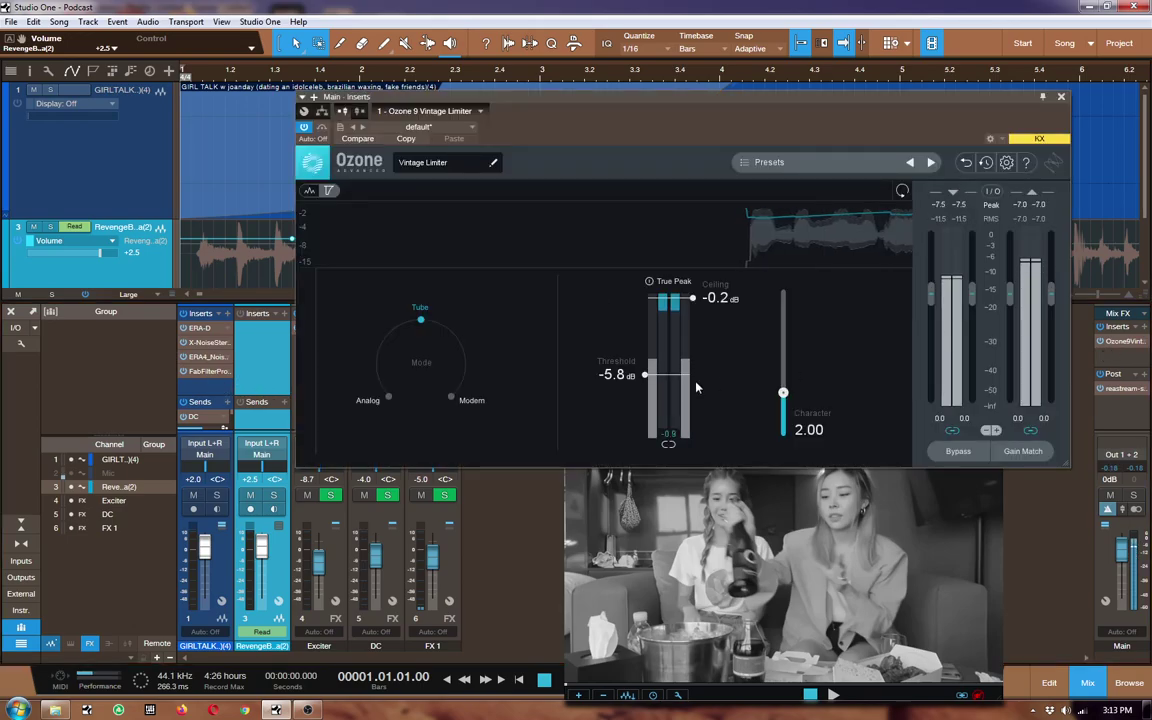
click(1061, 96)
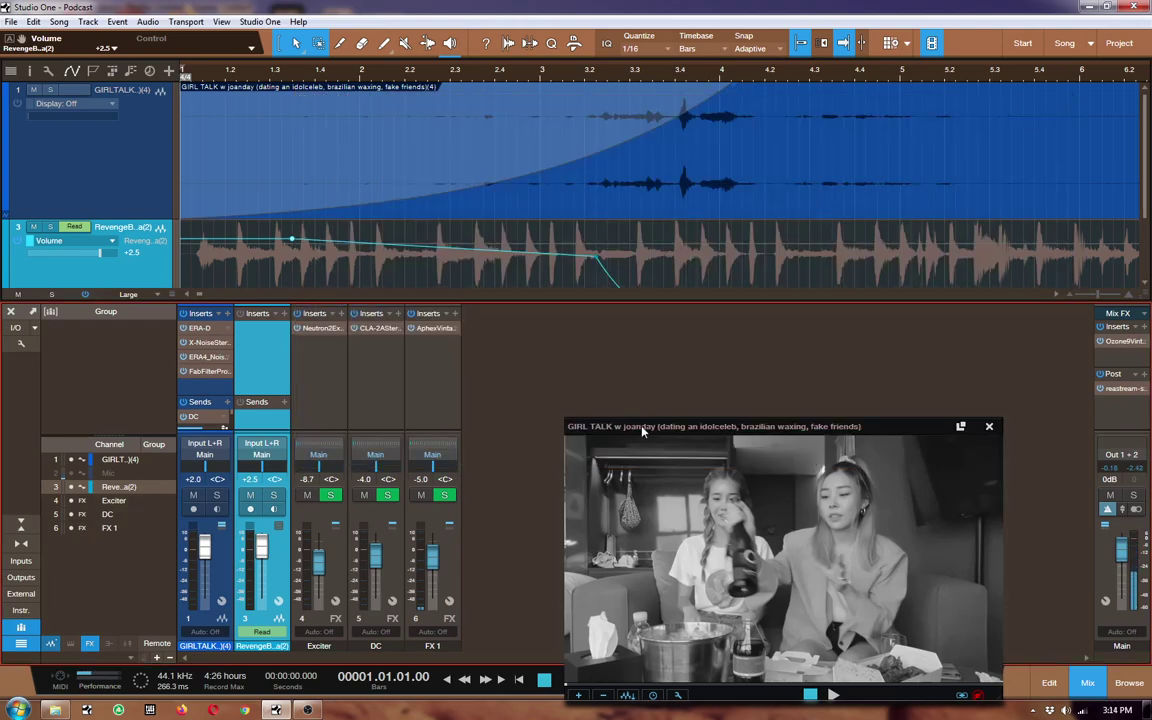
drag(644, 432, 595, 356)
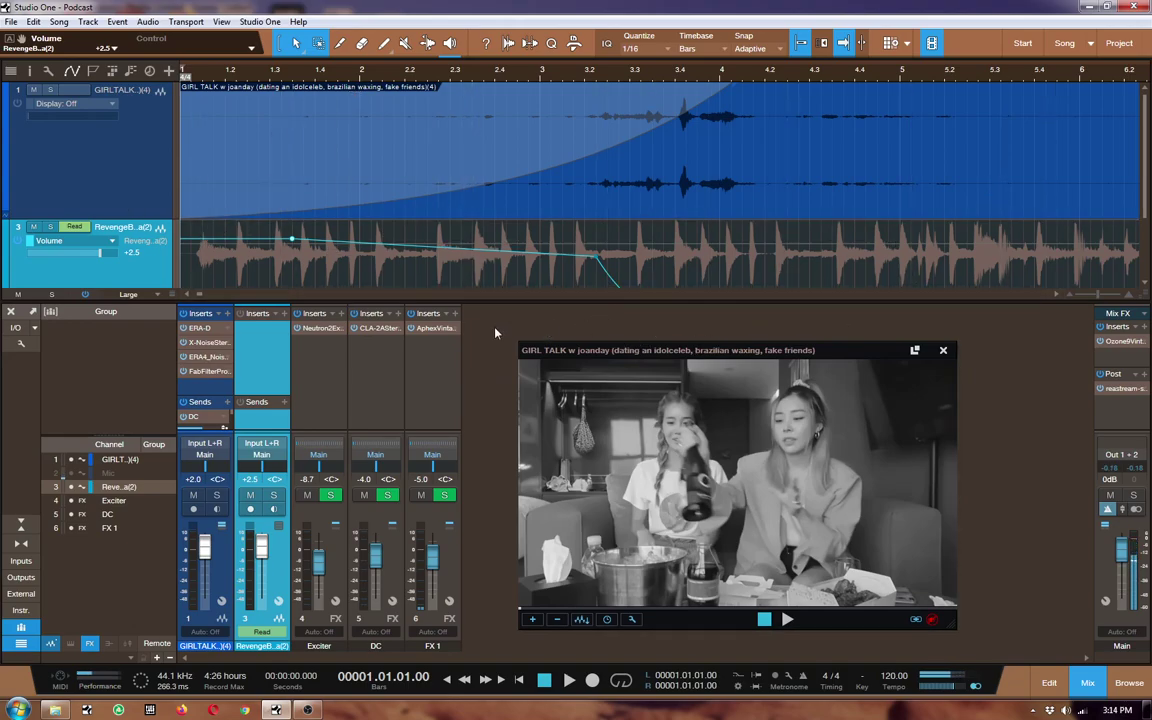
Step: Zoom out to show the whole podcast arrangement and move the video preview aside
mouse_move(575, 72)
mouse_down()
mouse_move(572, 60)
mouse_move(599, 70)
mouse_up()
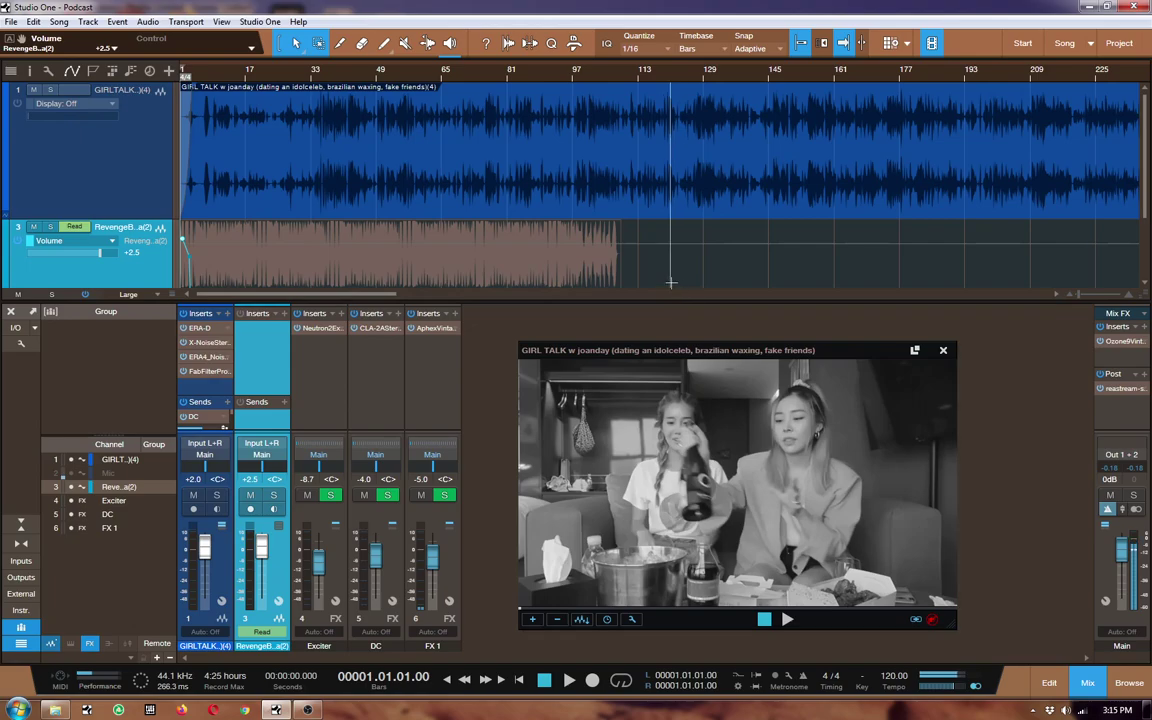
mouse_move(708, 351)
mouse_down()
mouse_move(690, 291)
mouse_move(723, 270)
mouse_move(625, 206)
mouse_up()
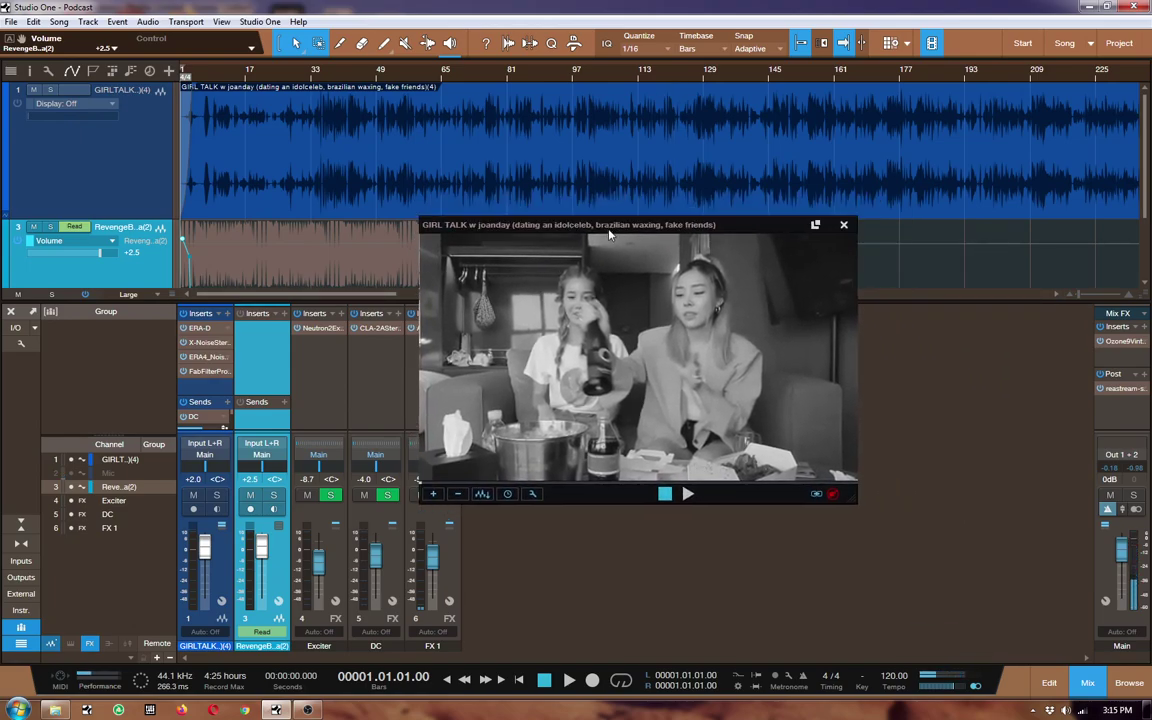